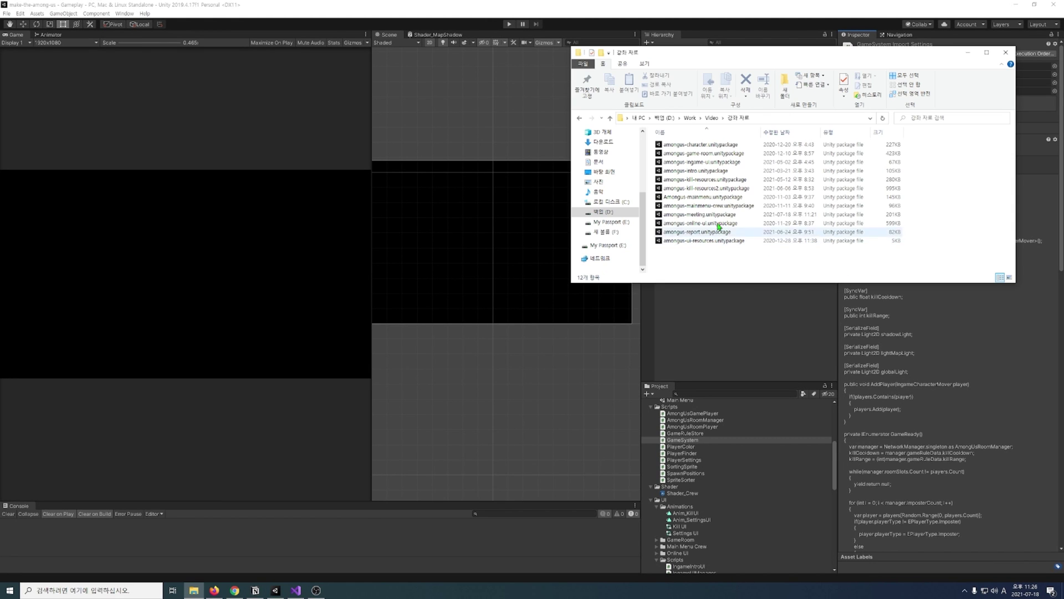
- Open amongus-meeting.unitypackage and import all its Meeting sprites into the Unity project
click(721, 215)
double_click(724, 215)
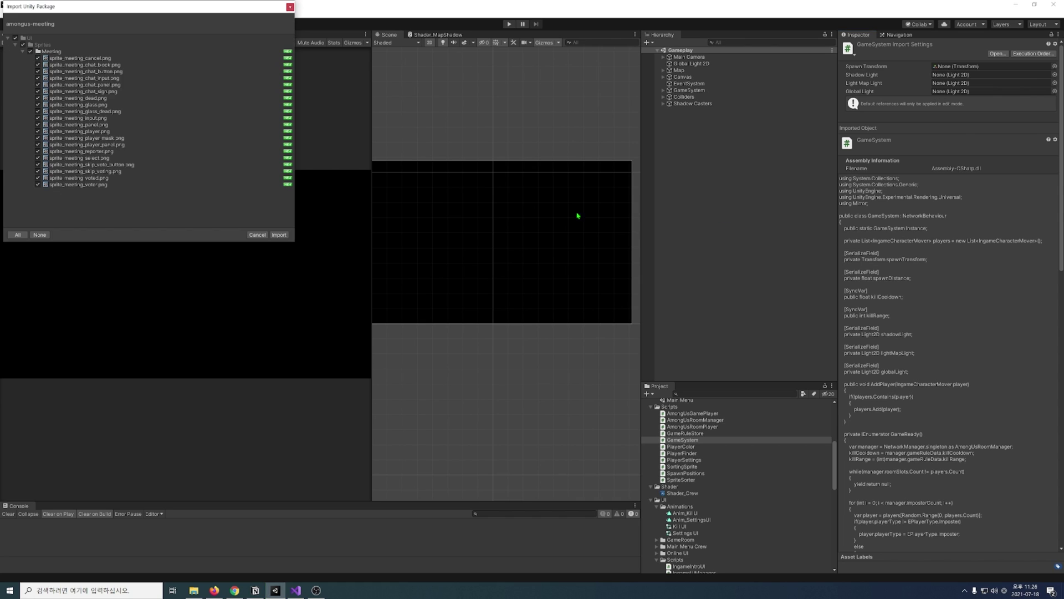
click(279, 235)
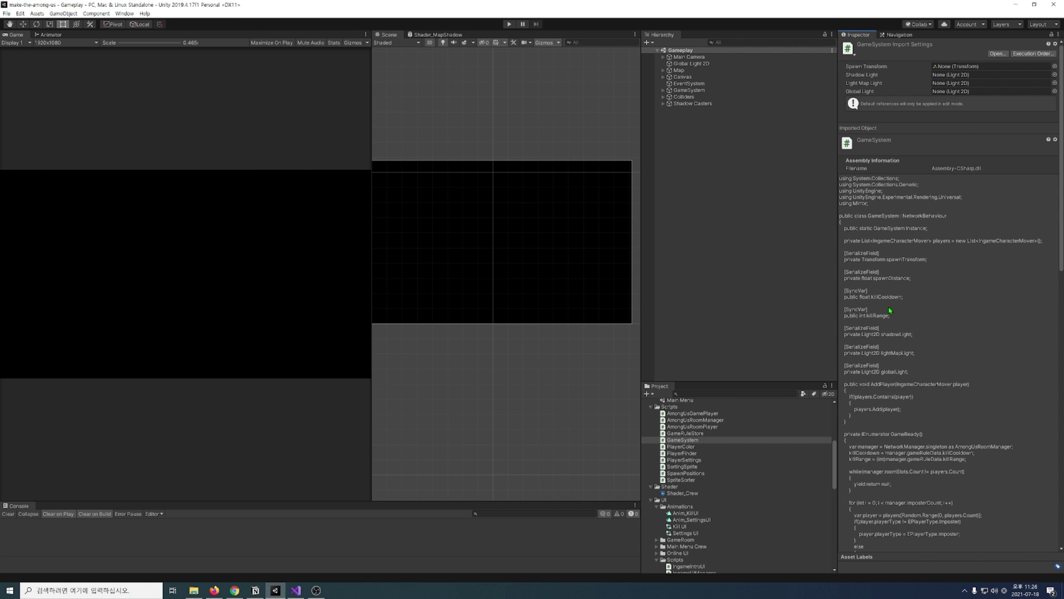
- Add a fully transparent Meeting UI image under the Canvas
click(664, 78)
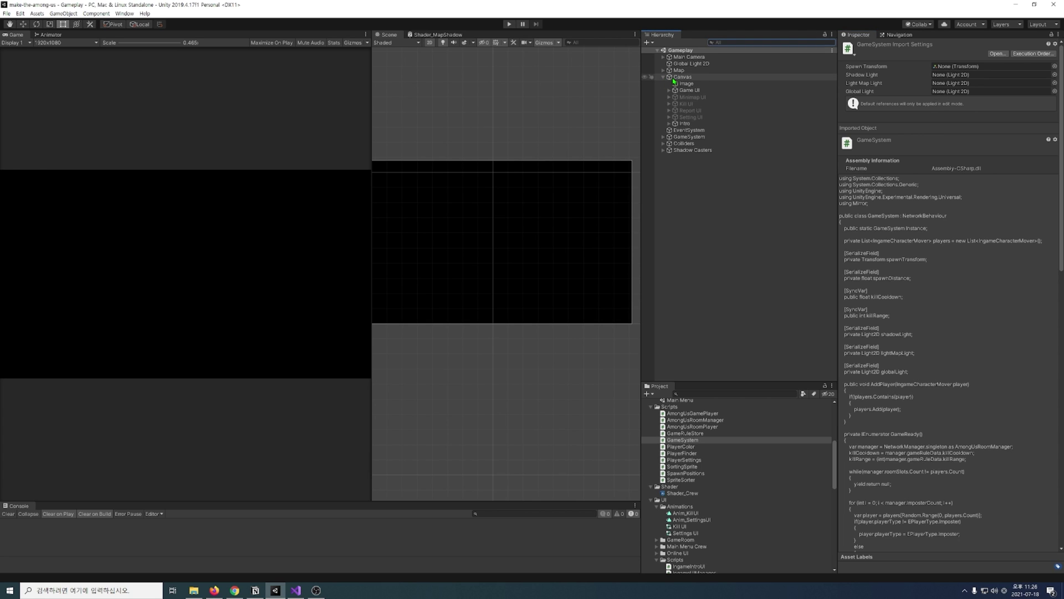
right_click(675, 78)
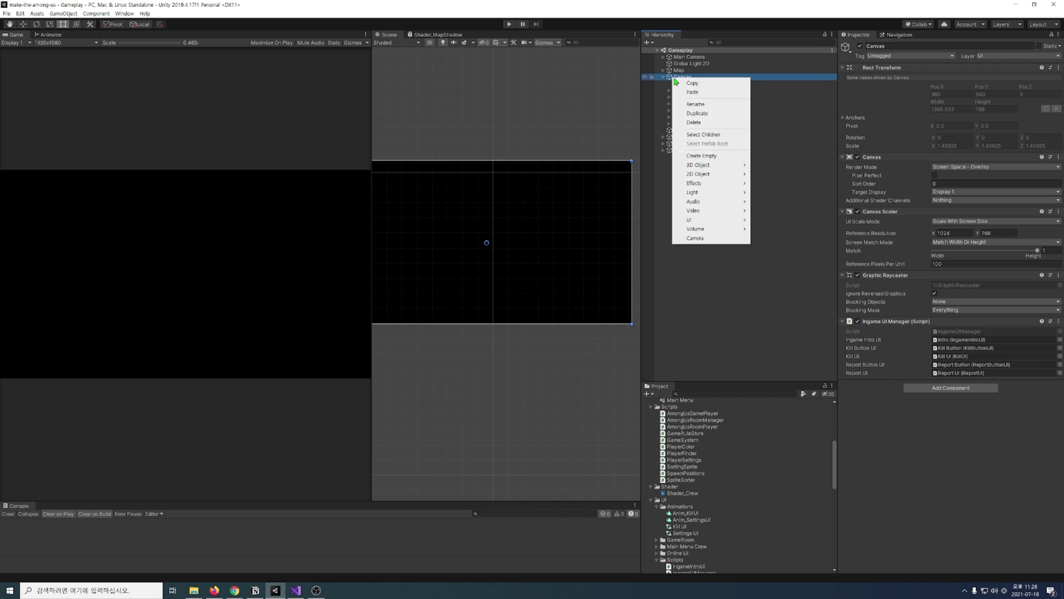
click(741, 220)
text(Meeting UI)
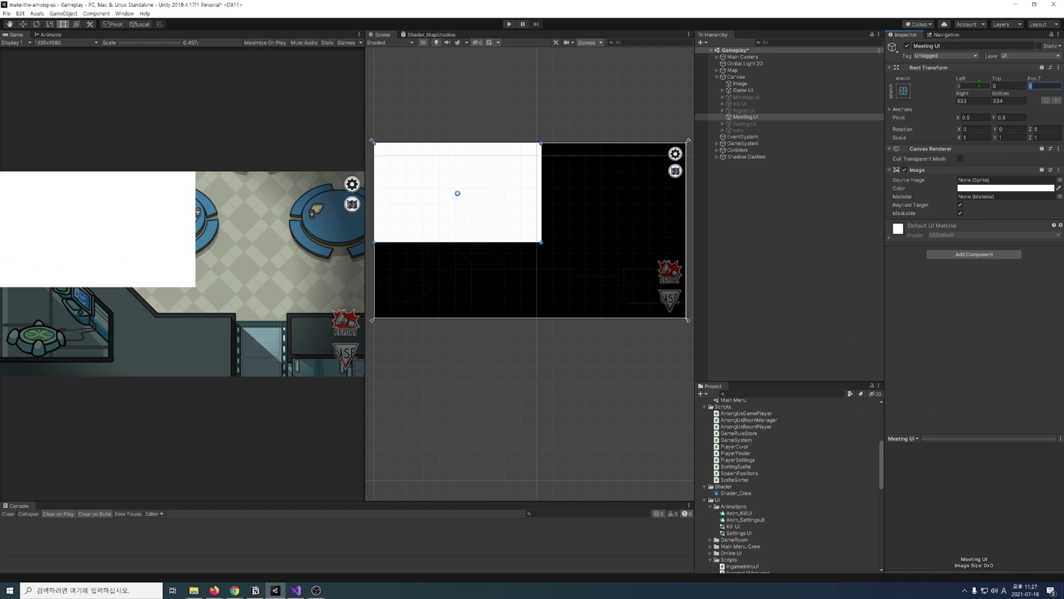
click(989, 188)
drag(695, 386, 684, 387)
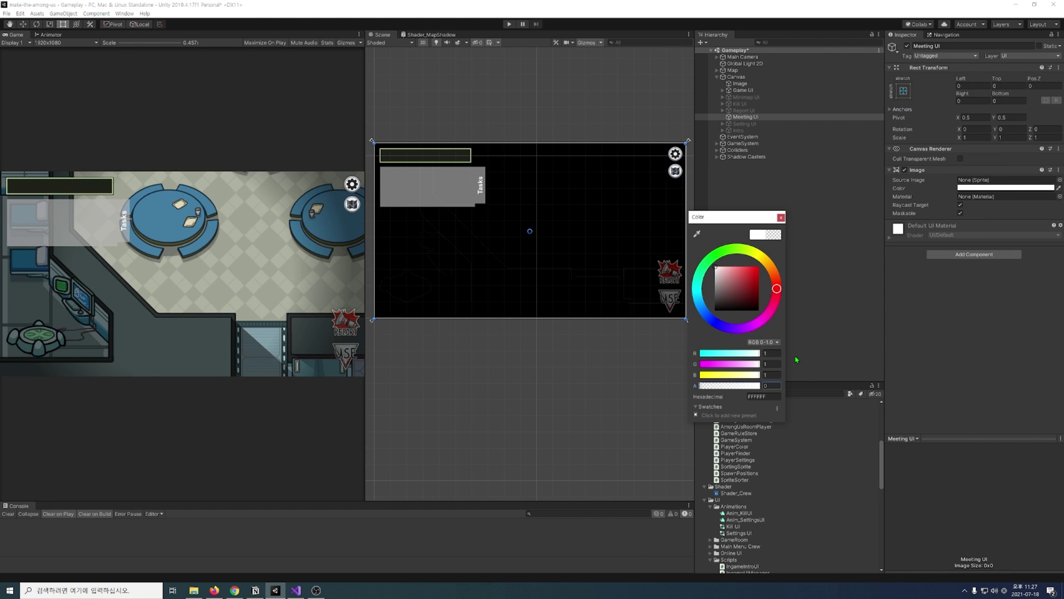
click(781, 218)
- Add a Tablet Panel image under Meeting UI and give it the tablet sprite
right_click(746, 116)
click(867, 284)
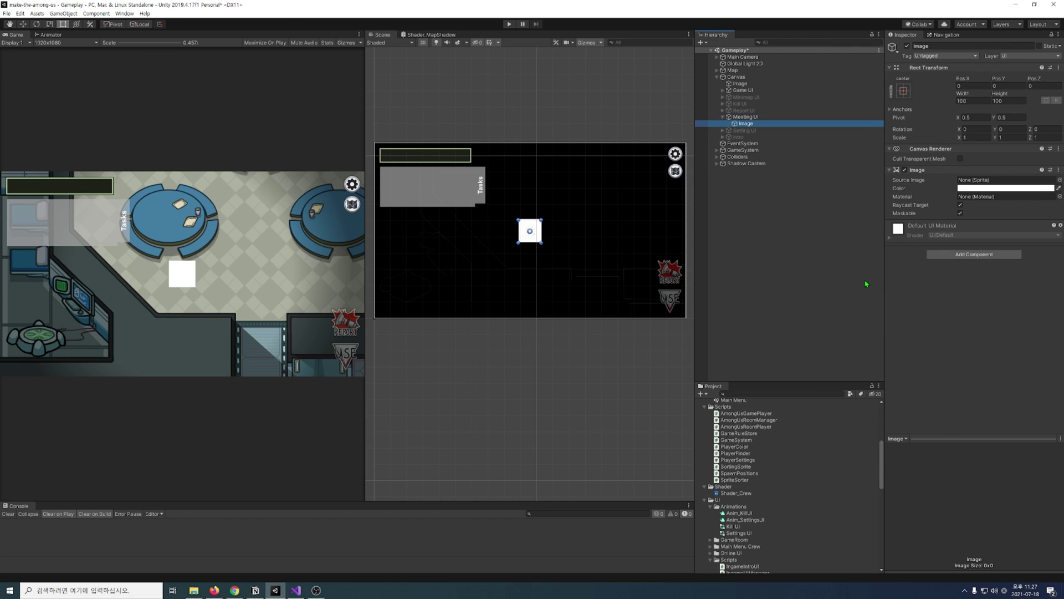
text(Tablet Panel)
key(Return)
scroll(787, 482, down, 10)
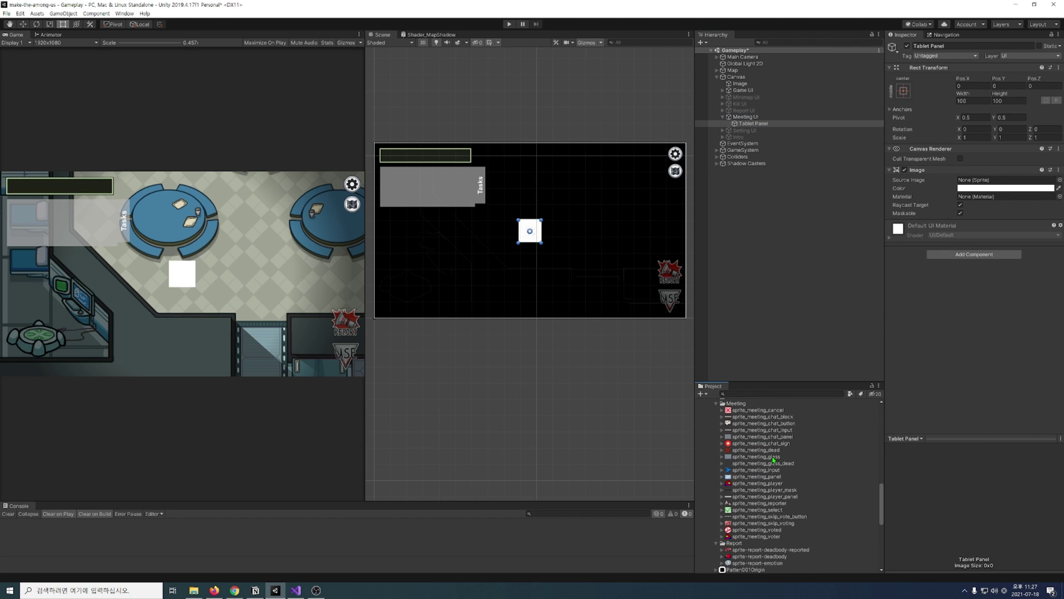
drag(757, 476, 1003, 179)
- Add a native-size Chat Button image with its sprite at the tablet's top-right
right_click(755, 125)
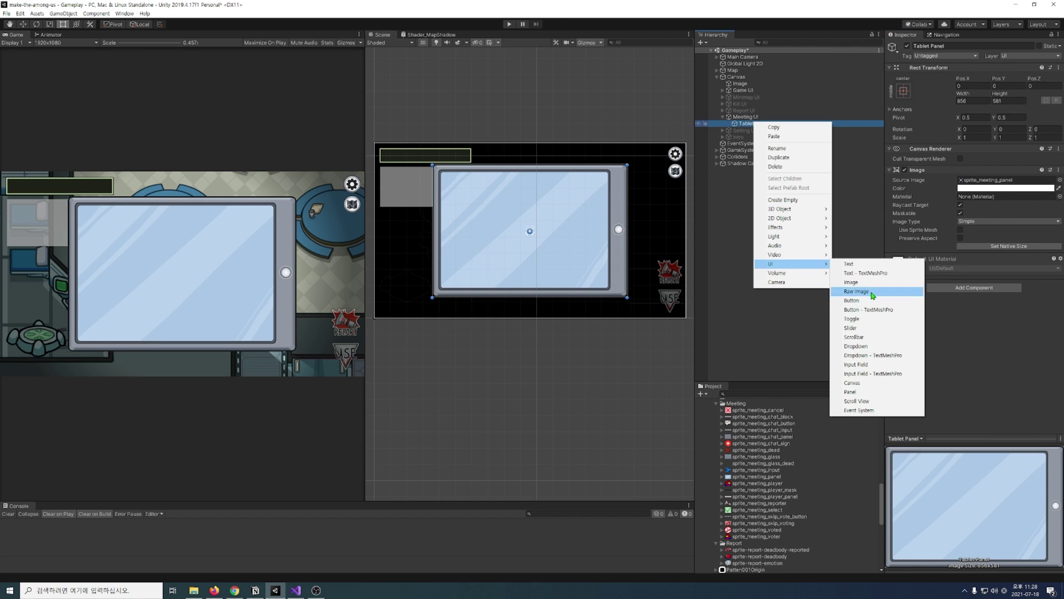
click(867, 302)
text(Chat Button)
key(Return)
drag(760, 423, 1004, 180)
click(996, 246)
drag(530, 230, 595, 180)
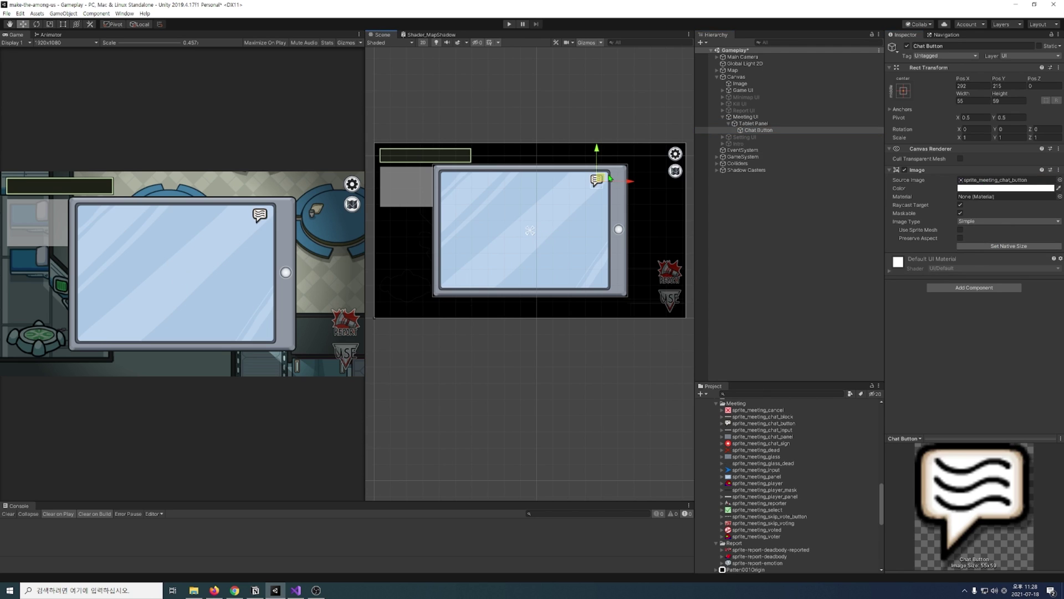
- Add a native-size Chat Sign image with the chat-sign sprite inside the Chat Button
right_click(759, 129)
text(Chat Sign)
key(Return)
drag(758, 443, 1003, 180)
click(1009, 246)
- Add a bold 'Who is Imposter?' title text to the Tablet Panel
right_click(754, 123)
triple_click(975, 189)
text(W)
click(1006, 222)
click(967, 242)
- Add another image under the Tablet Panel for the skip-vote button
right_click(754, 123)
mouse_move(803, 269)
click(882, 288)
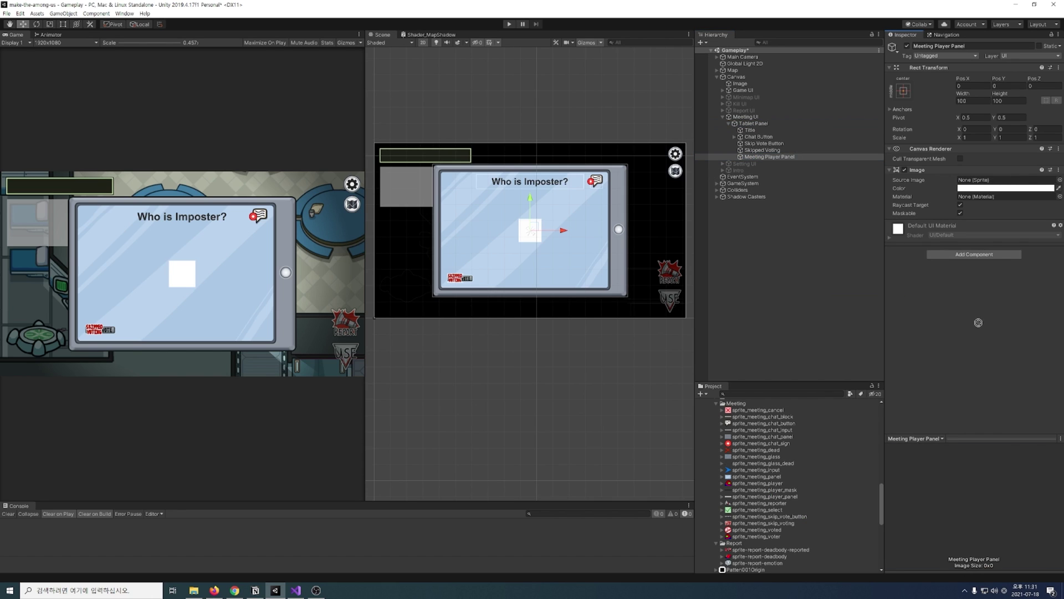
- Add a taller text object to the player panel reading 'Nickname'
right_click(774, 157)
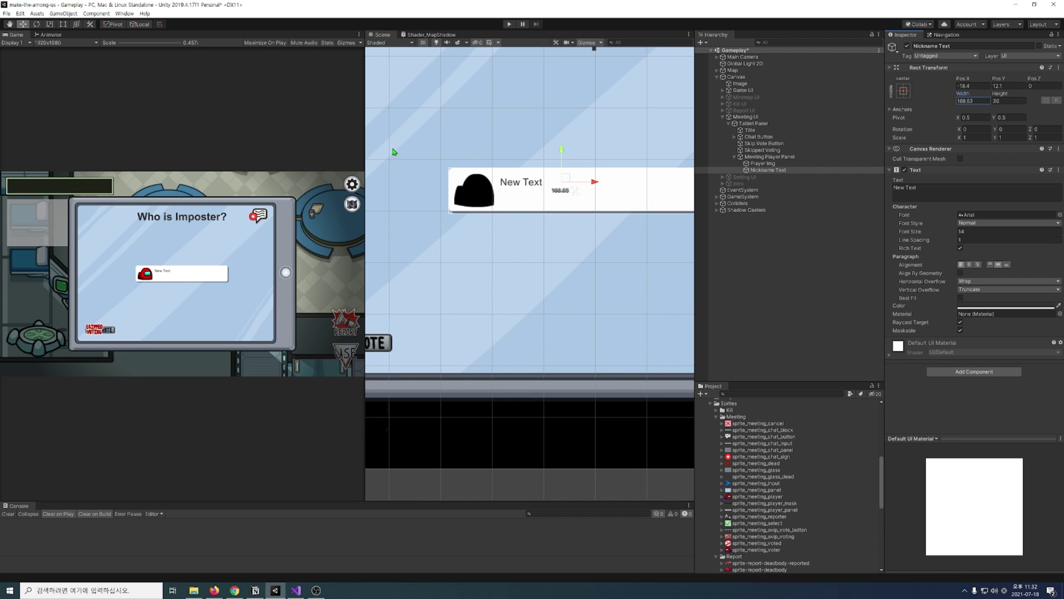
drag(1000, 93, 1018, 104)
click(943, 191)
text(Nickname)
- Create an empty Voters object with a Horizontal Layout Group and Content Size Fitter
right_click(774, 157)
click(821, 234)
text(Voters)
key(Return)
click(958, 153)
text(hori)
key(Return)
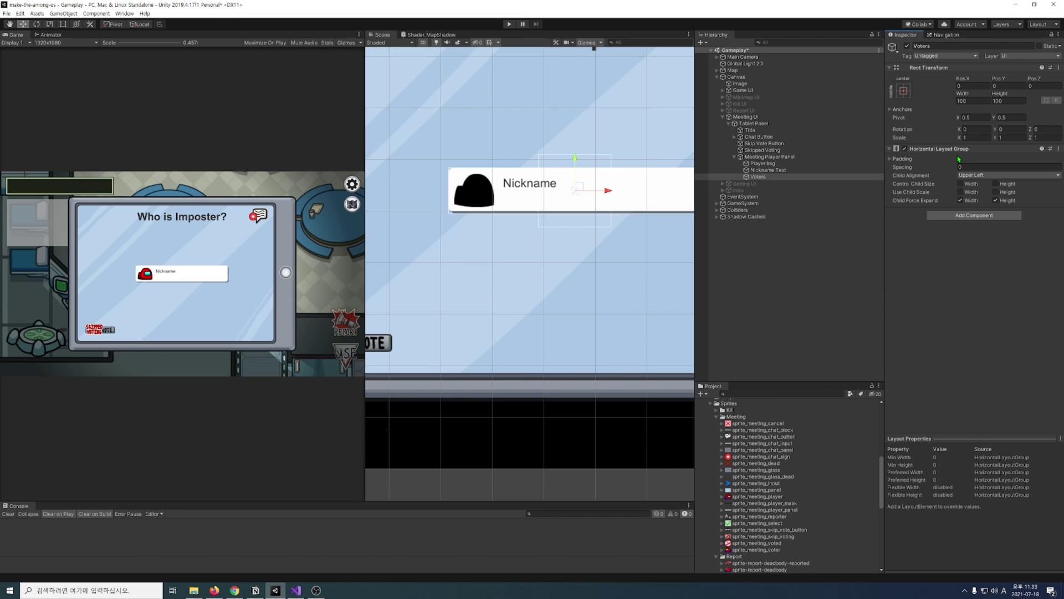
click(976, 216)
text(content)
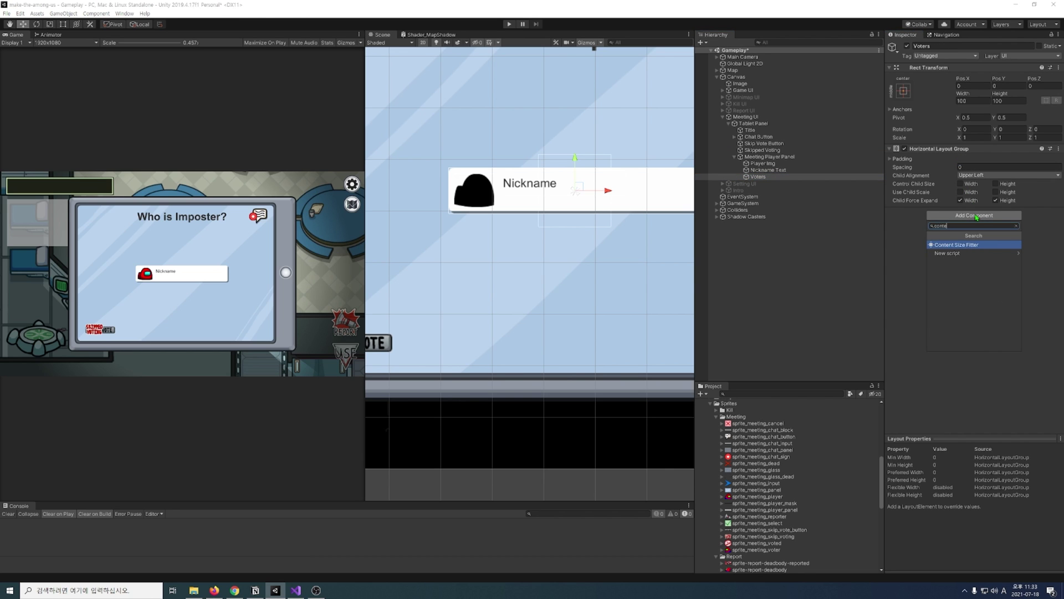
key(Return)
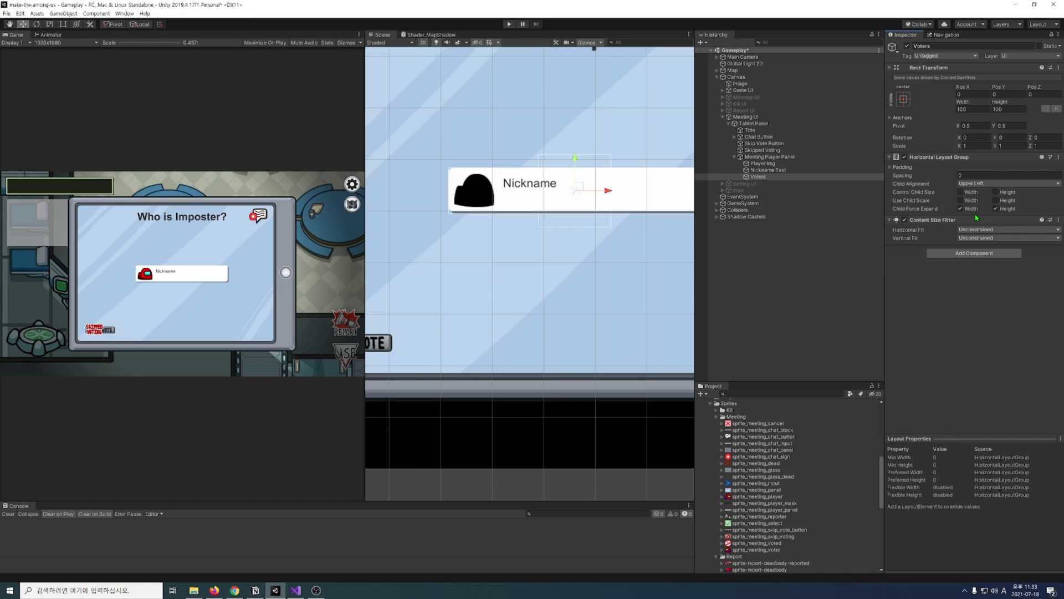
- Align Voters children Middle Left and set horizontal and vertical fit to Min Size
click(986, 185)
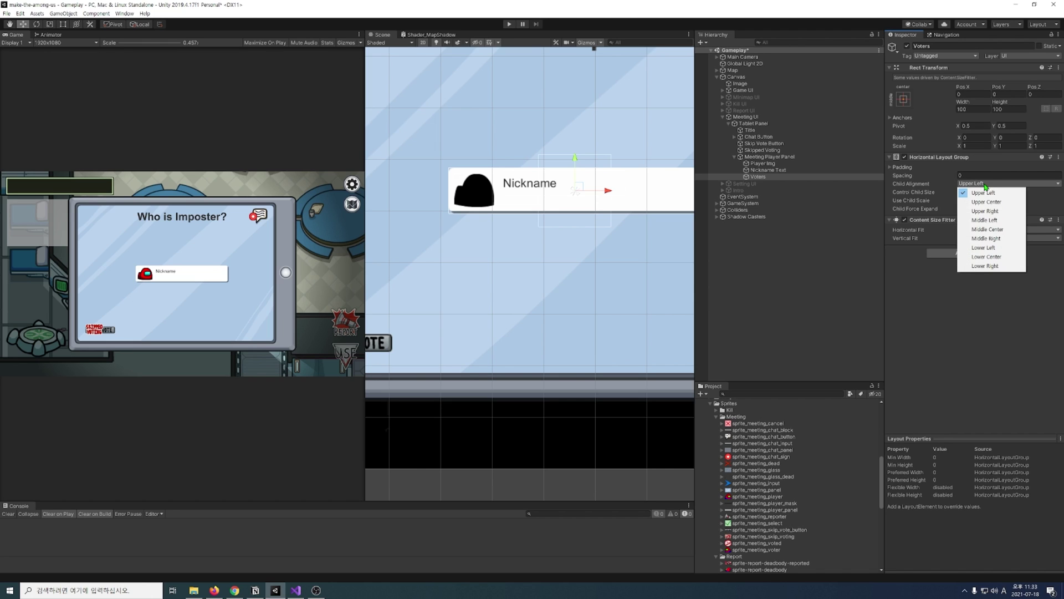
click(997, 221)
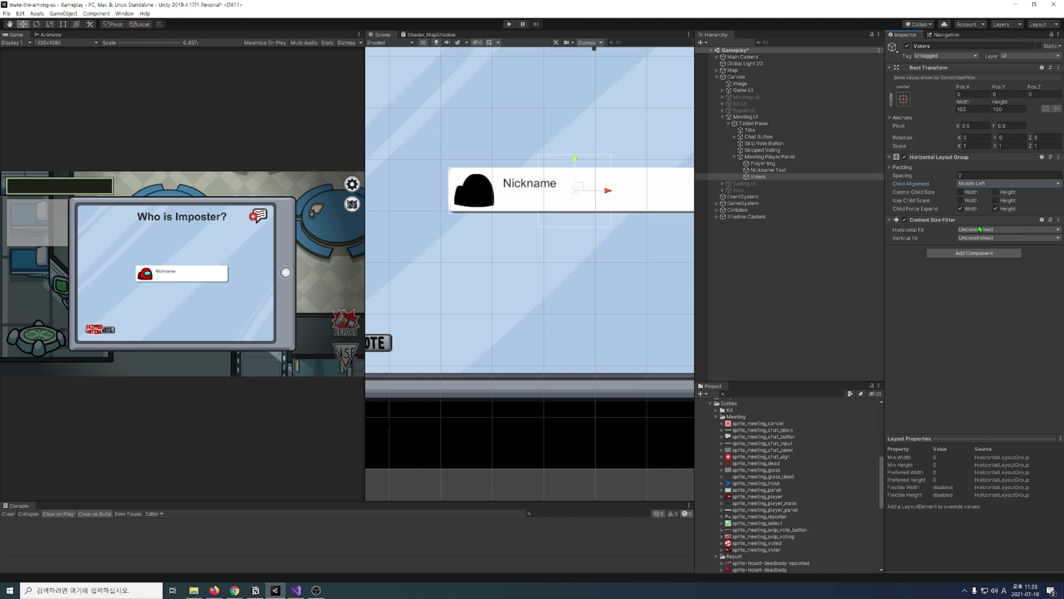
click(978, 229)
click(987, 248)
click(998, 229)
click(992, 248)
click(998, 238)
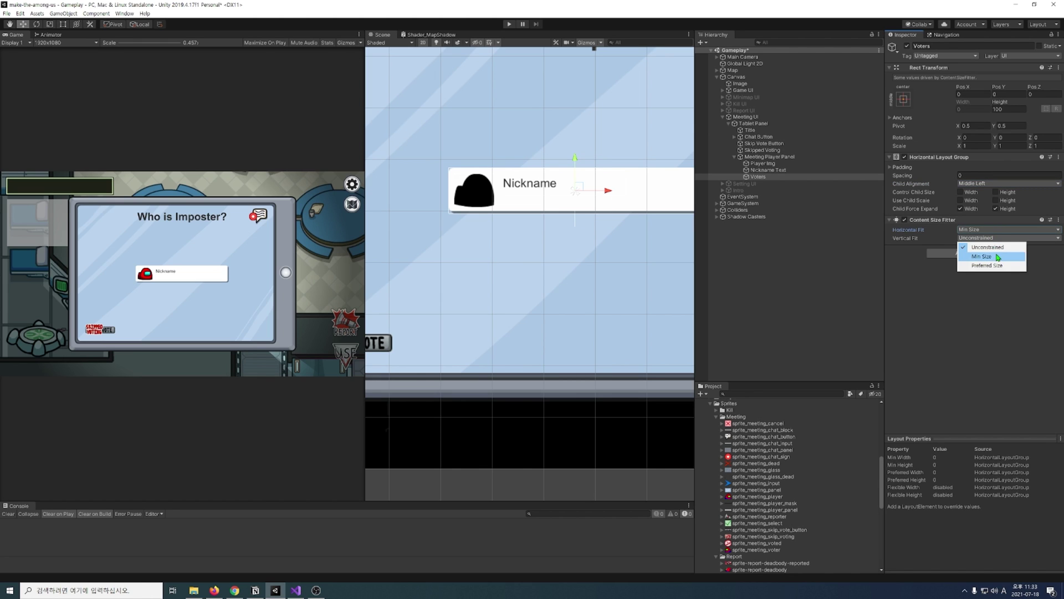
click(999, 257)
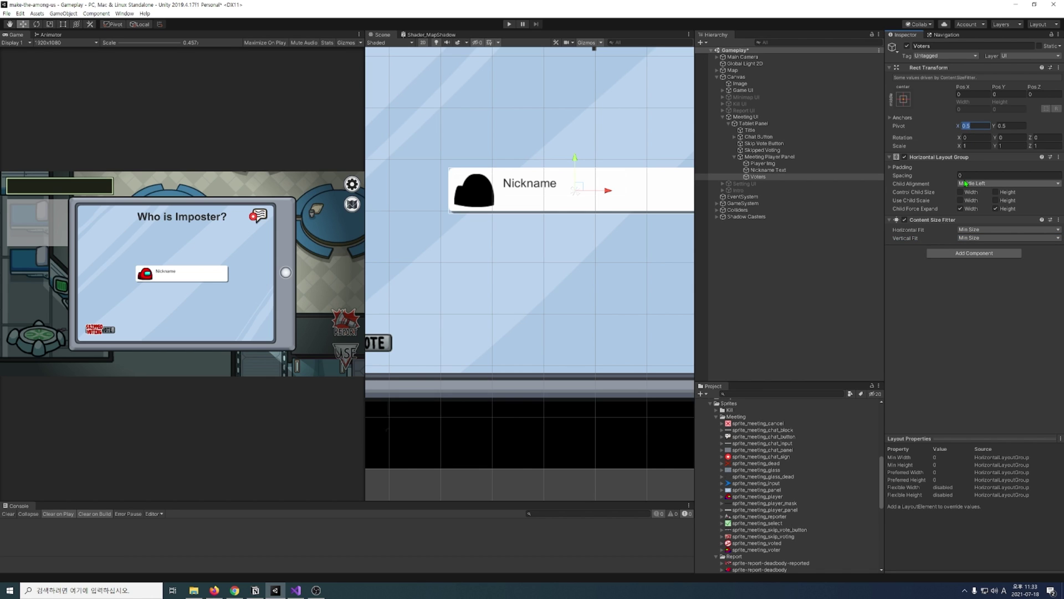
click(974, 126)
text(0)
- Add a Voter Img image with the voter sprite inside the Voters row
right_click(721, 156)
click(880, 312)
drag(756, 550, 1006, 180)
text(Voter Img)
key(Return)
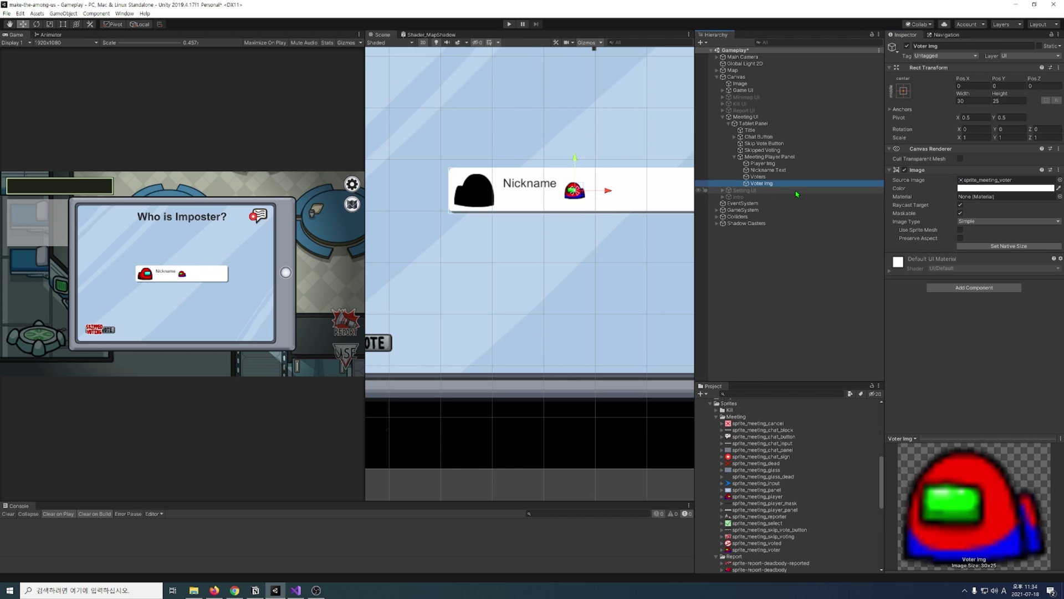
scroll(775, 466, up, 5)
mouse_move(731, 433)
mouse_down()
mouse_move(768, 183)
mouse_move(798, 177)
mouse_up()
- Duplicate the voter icon eight times to test the row layout, then delete the duplicates
click(776, 177)
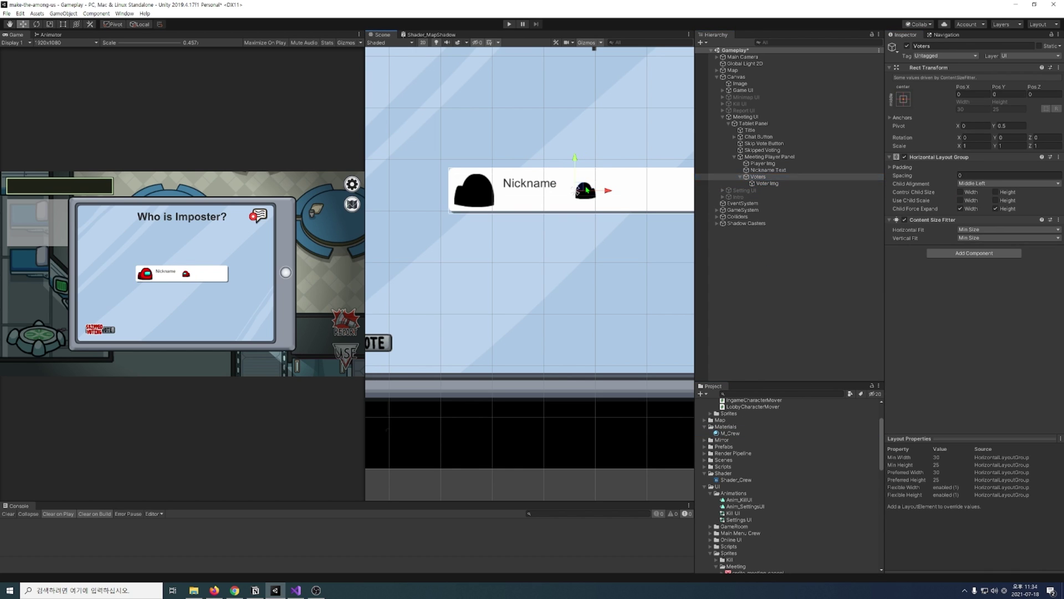
click(787, 182)
key(ctrl+d)
key(ctrl+d)
key(ctrl+d)
key(ctrl+d)
key(ctrl+d)
key(ctrl+d)
key(ctrl+d)
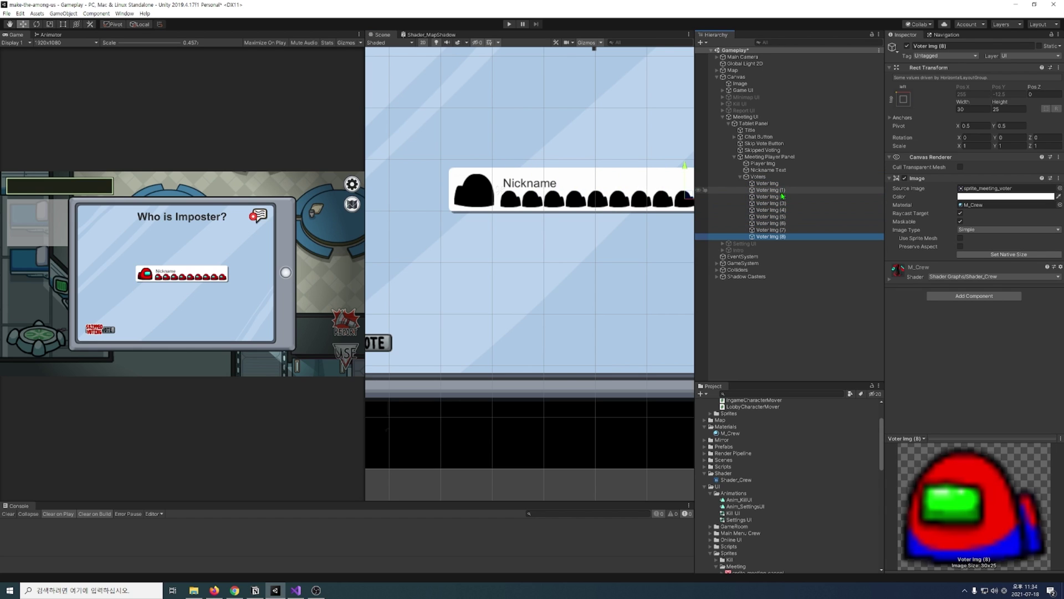
click(776, 190)
shift+click(798, 237)
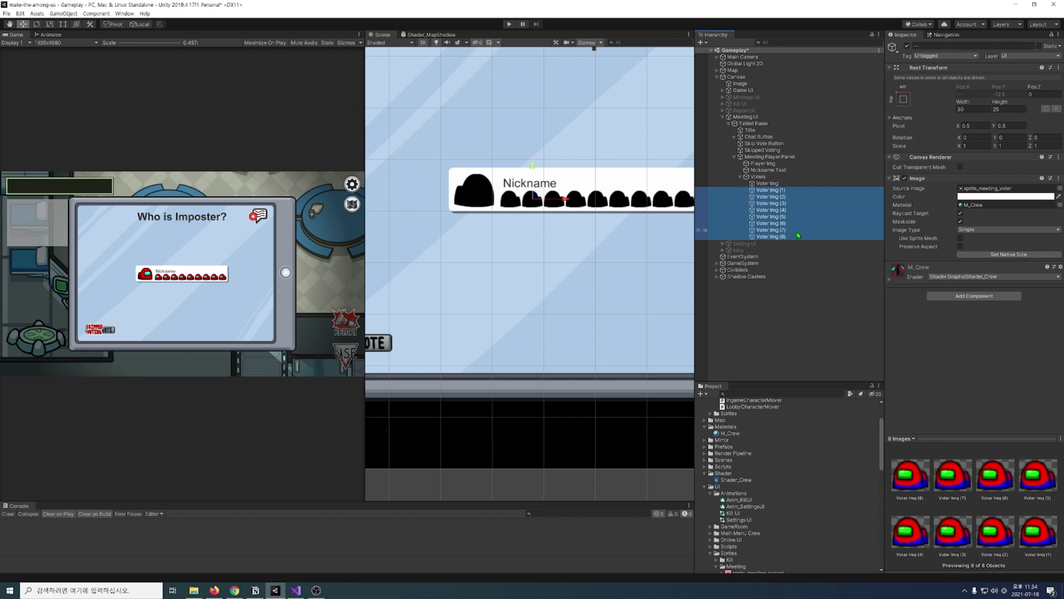
key(Delete)
- Create an empty Vote Buttons object with a new Vote image inside it
right_click(776, 156)
click(827, 235)
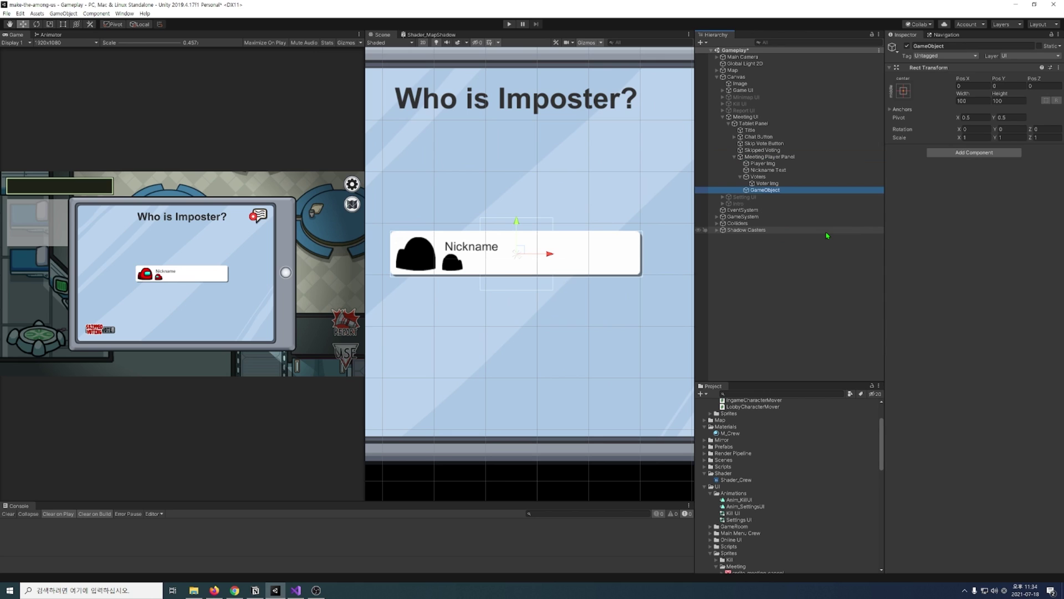
text(Vote Buttons)
right_click(781, 190)
mouse_move(814, 333)
click(887, 348)
text(Vote)
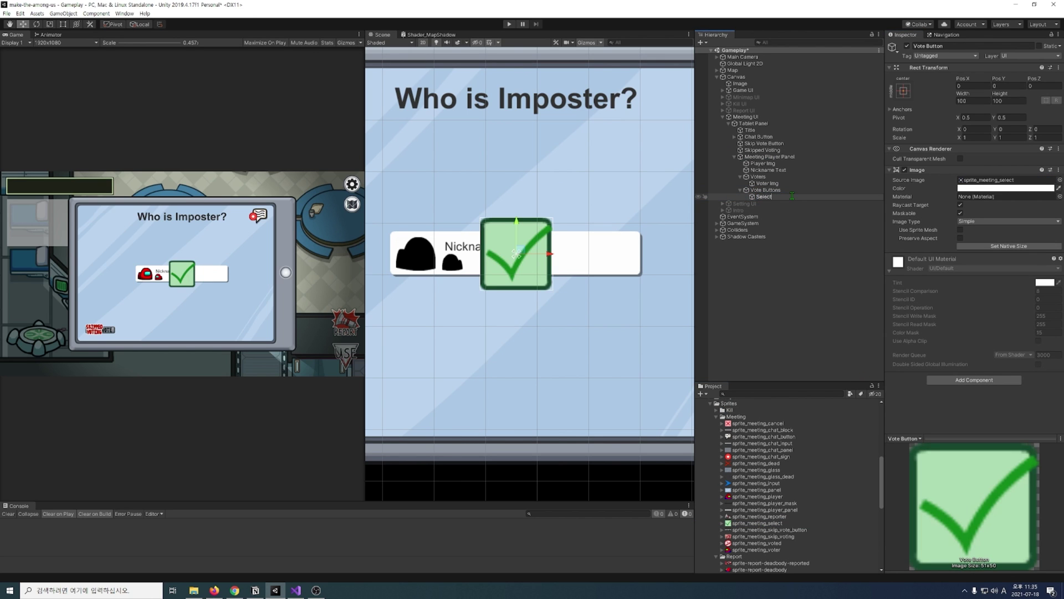
- Fit the check image to native size and add a Cancel Button image under Vote Buttons
click(1009, 245)
click(974, 380)
right_click(767, 191)
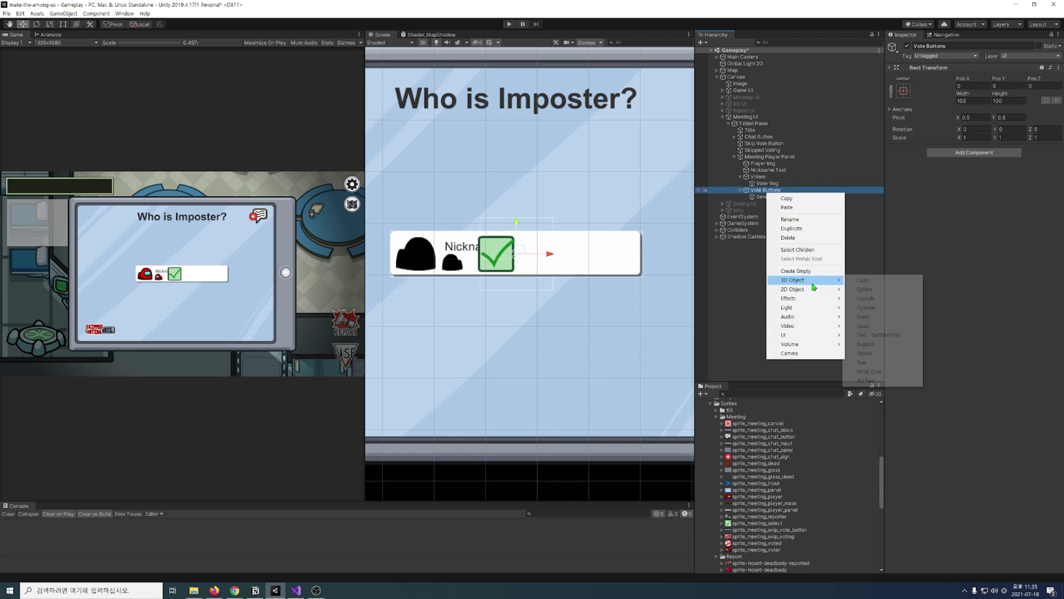
mouse_move(787, 335)
click(886, 344)
text(Cancel Button)
key(Return)
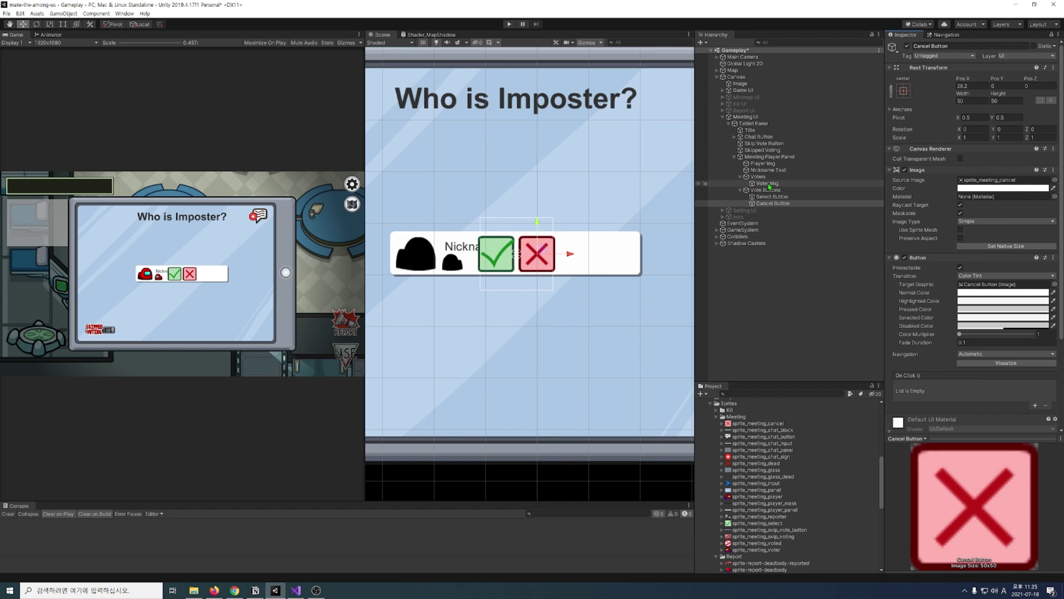
- Add a Voted Sign image under the Meeting Player Panel
right_click(772, 157)
mouse_move(809, 299)
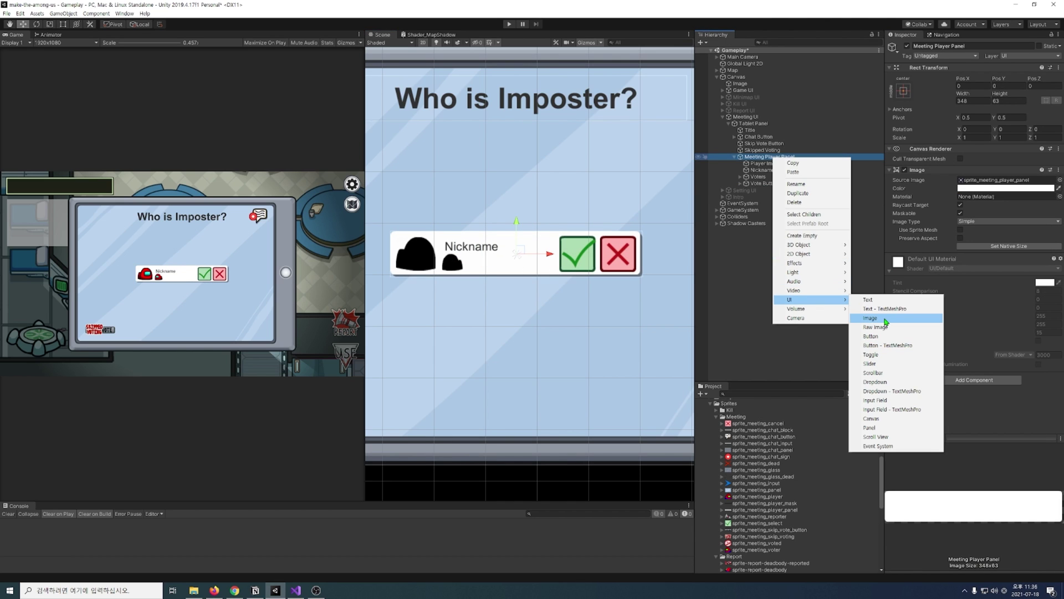
click(886, 318)
text(Voted Sign)
key(Return)
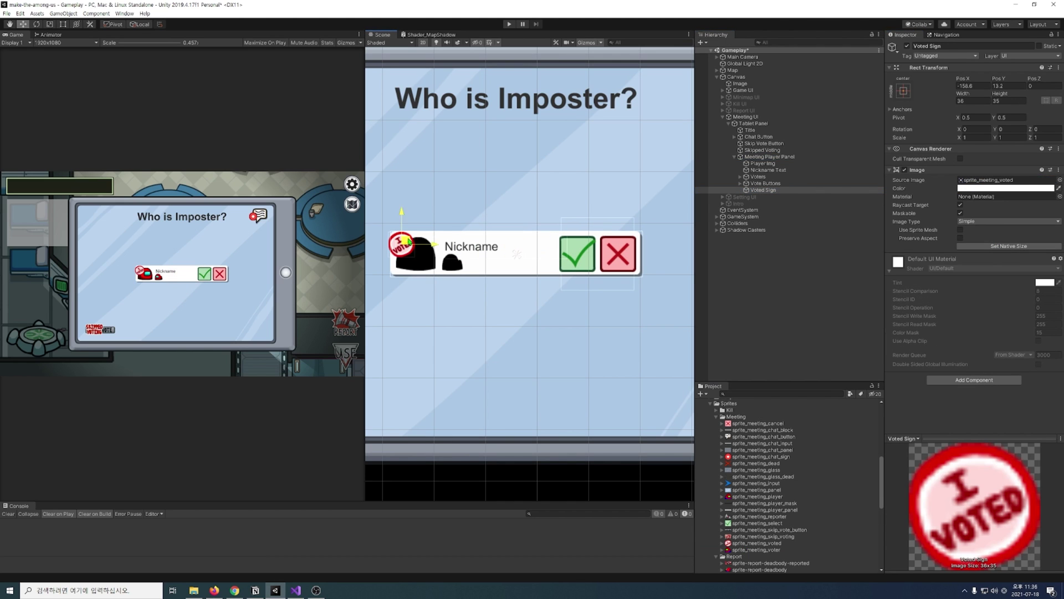
- Add a Dead Sign image with the red-X dead sprite
right_click(768, 157)
mouse_move(815, 304)
click(887, 321)
text(Dead Sign)
key(Return)
drag(759, 463, 1006, 180)
- Add a Dead Panel image using the player mask sprite
right_click(758, 157)
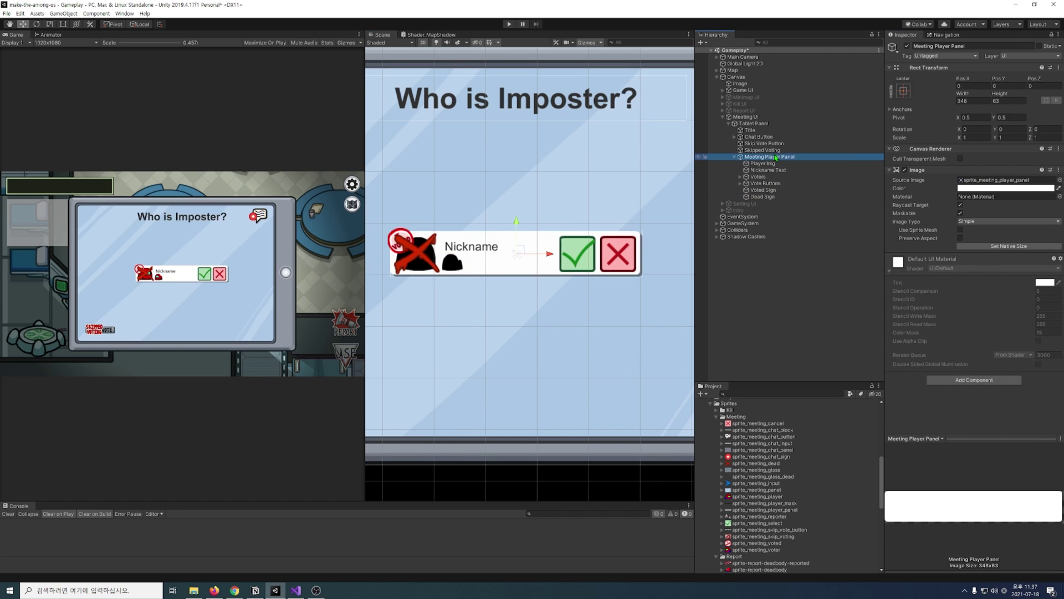
mouse_move(818, 299)
click(887, 320)
text(el)
key(Return)
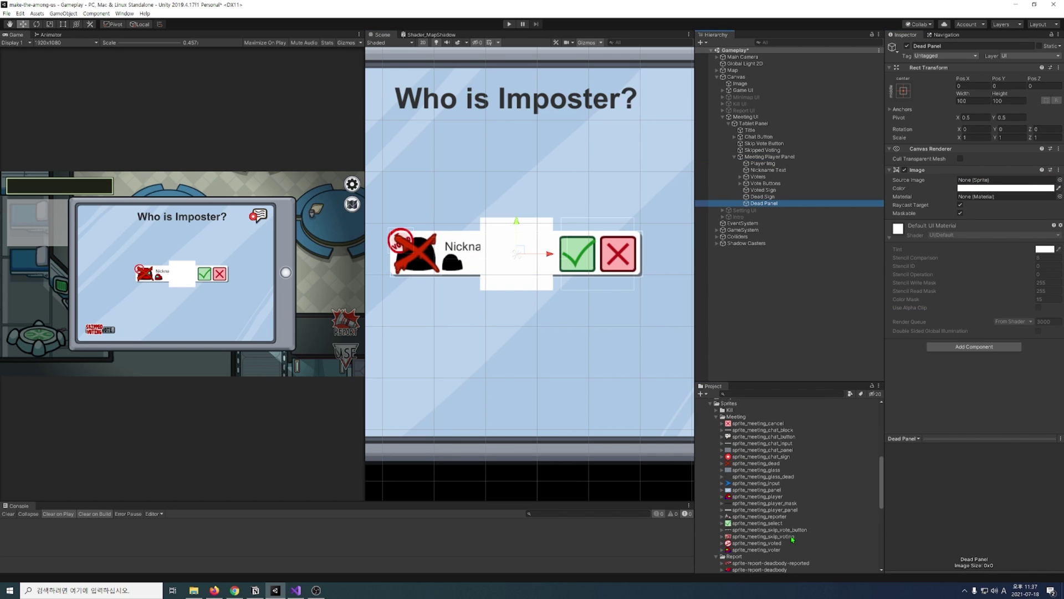
drag(765, 502, 1006, 180)
- Create an empty child named Dead under the Meeting Player Panel
right_click(768, 157)
click(799, 236)
text(Dea)
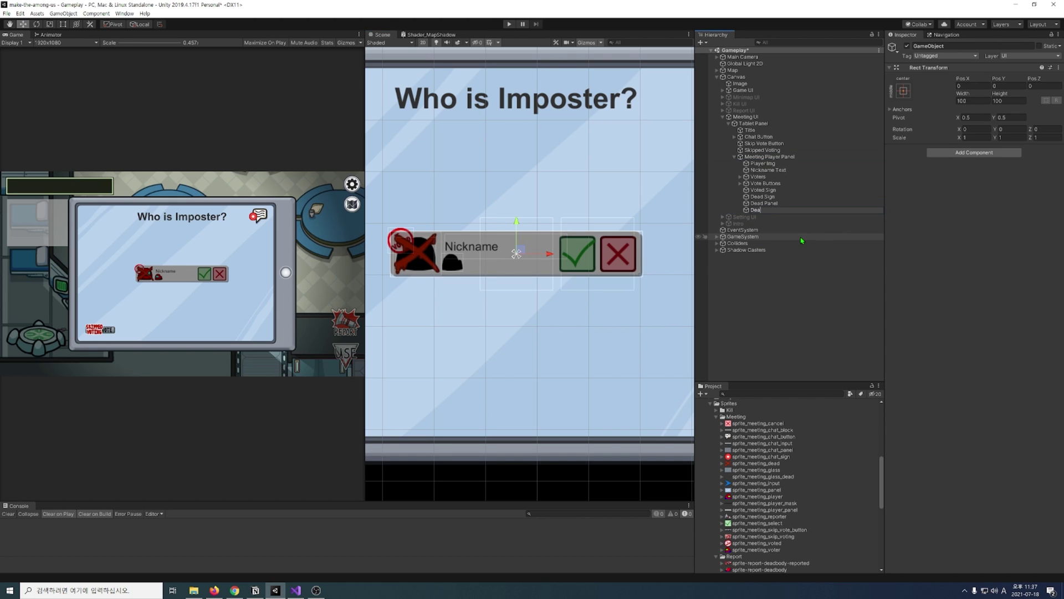
key(Return)
click(764, 203)
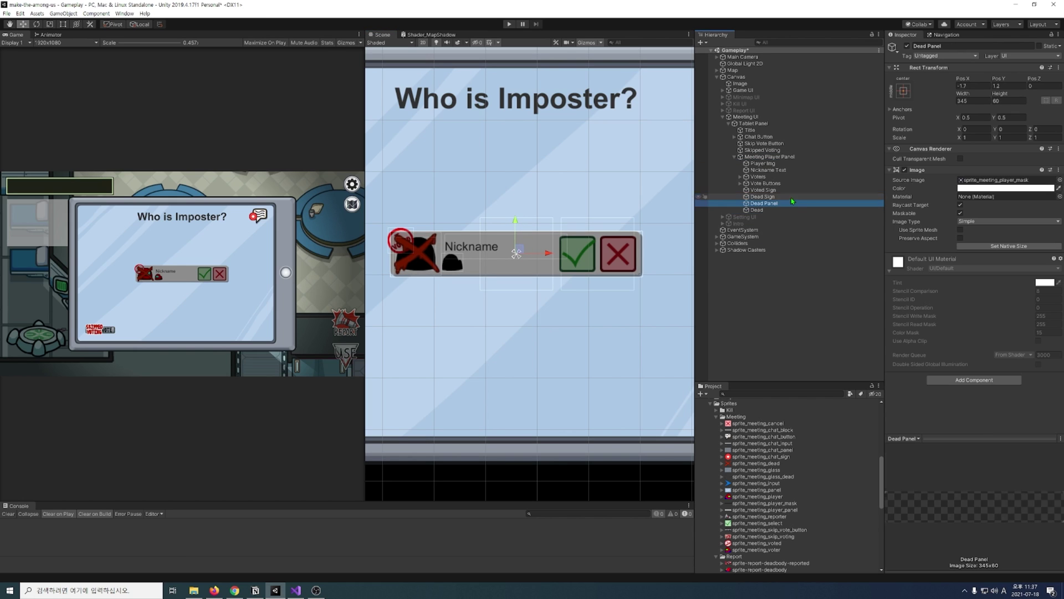
click(733, 157)
right_click(743, 123)
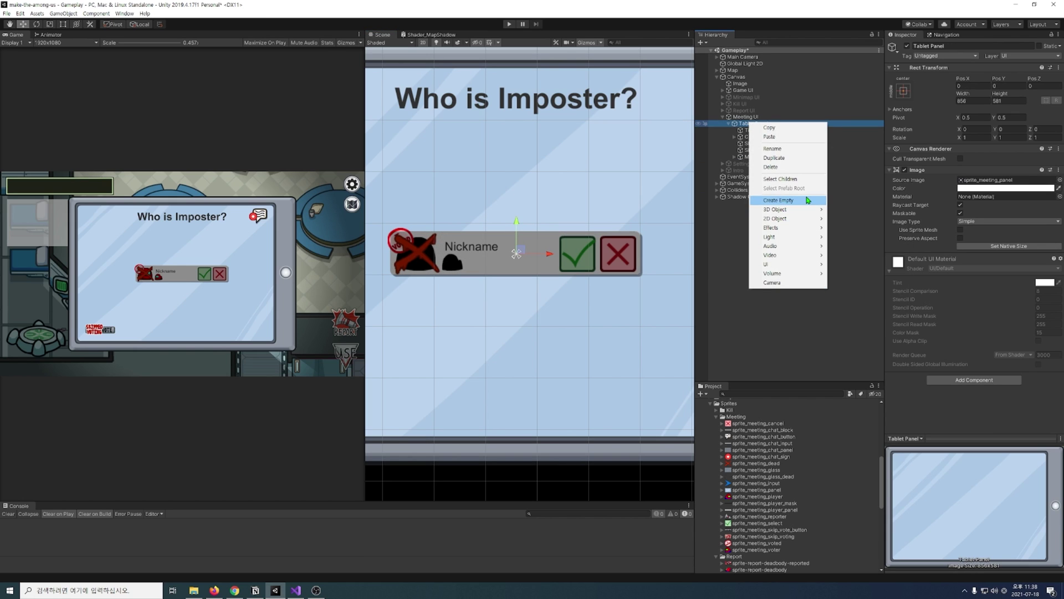
- Create an empty Player Panels object under Tablet Panel with a Grid Layout Group
click(778, 200)
text(Player Panels)
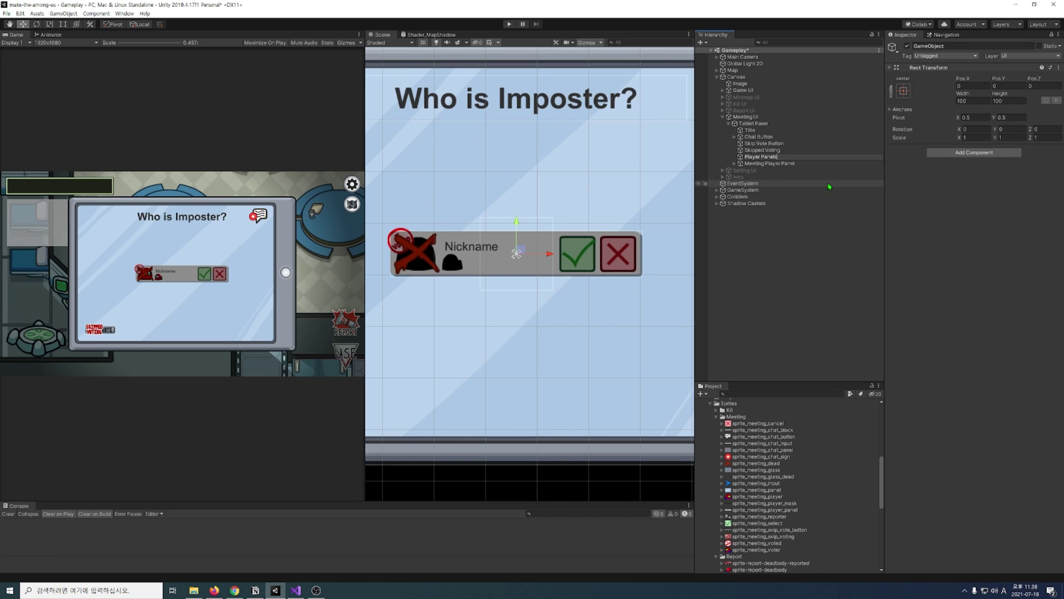
key(Return)
click(974, 152)
text(bu)
text(grid)
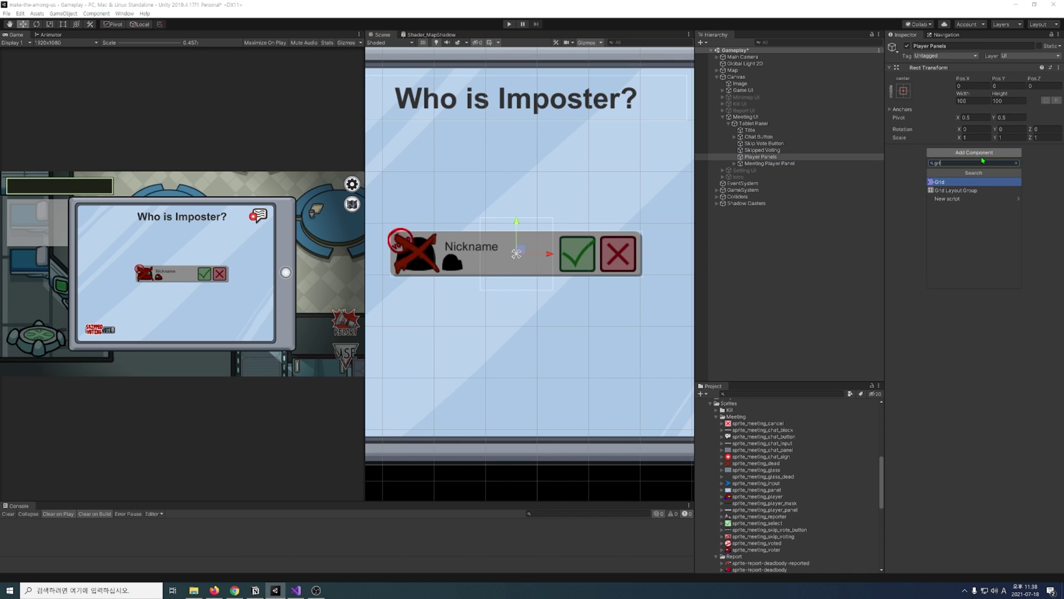
key(Return)
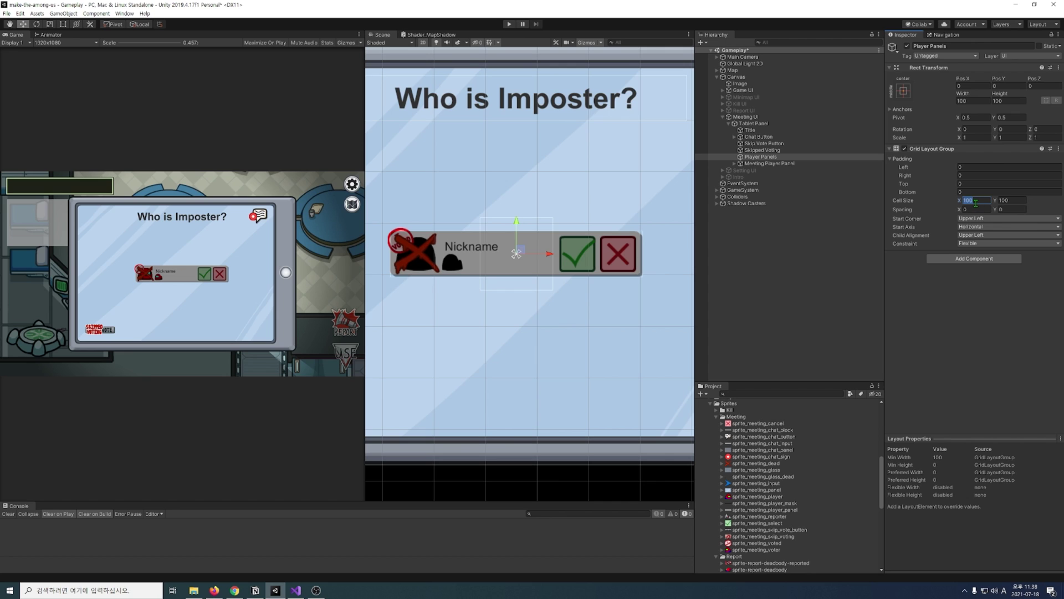
text(348)
text(3)
- Put Meeting Player Panel into the grid, fill it with copies, set spacing 10×10, and reposition
drag(761, 166, 759, 158)
key(ctrl+d)
key(ctrl+d)
key(ctrl+d)
key(ctrl+d)
key(ctrl+d)
key(ctrl+d)
key(ctrl+d)
mouse_move(963, 93)
mouse_down()
mouse_move(998, 95)
mouse_move(887, 443)
mouse_up()
click(976, 209)
text(10)
key(Tab)
text(10)
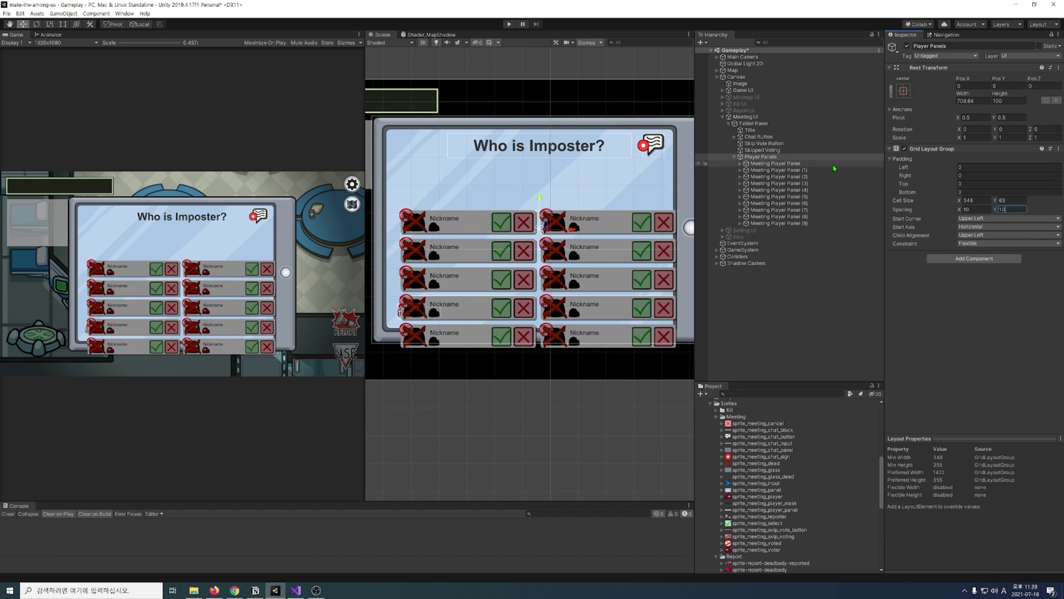
drag(540, 197, 539, 147)
- Delete the nine duplicate panels and hide the remaining panel's Voters, buttons, voted sign and Dead
click(775, 169)
shift+click(775, 223)
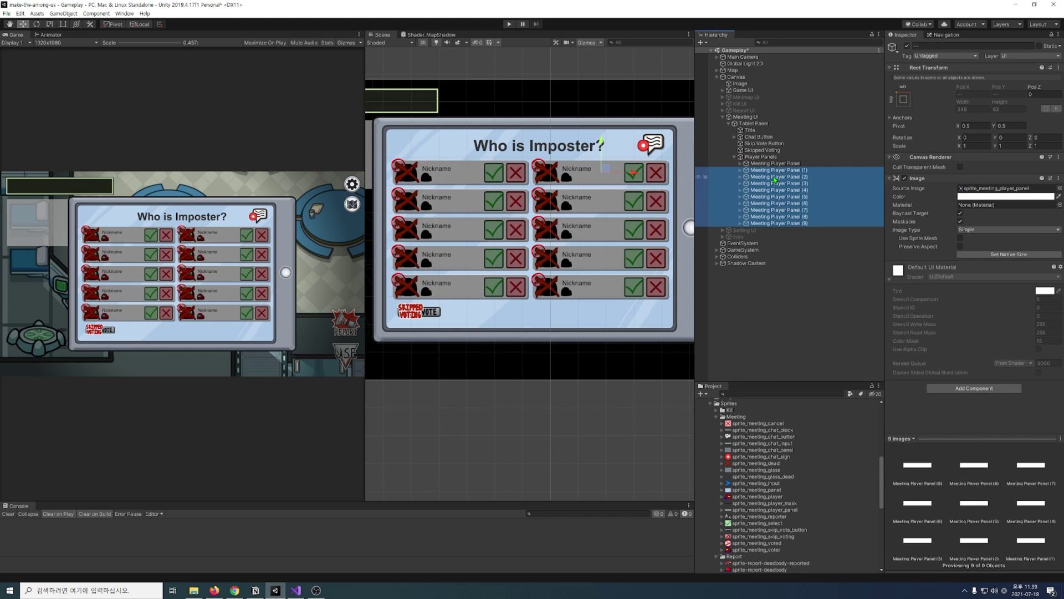
key(Delete)
click(740, 163)
click(764, 183)
shift+click(762, 204)
click(907, 46)
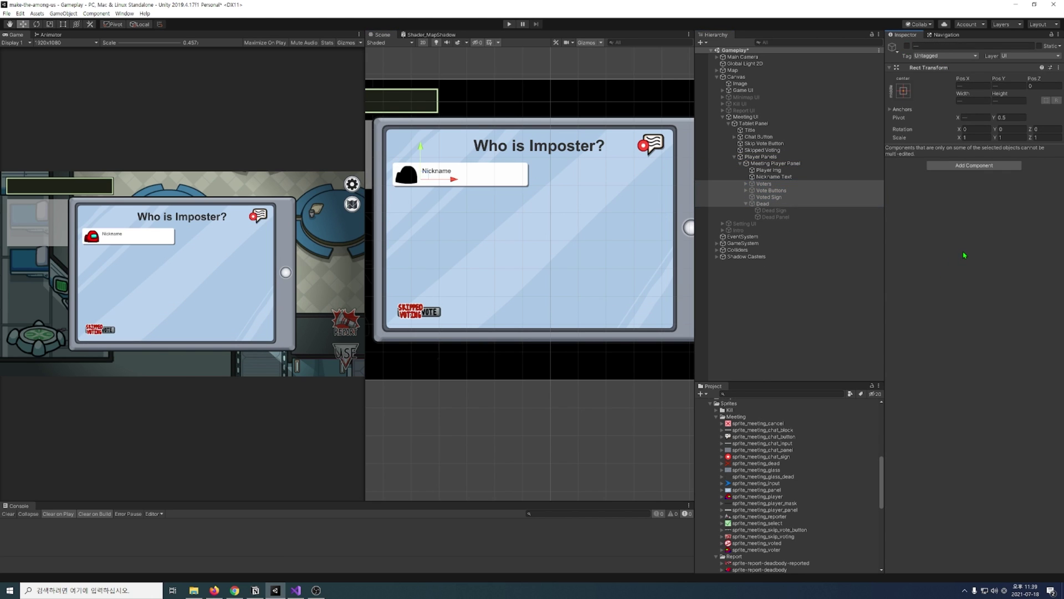
- Toggle visibility of Skip Vote Button and Skipped Voting, leaving both shown
click(763, 143)
shift+click(763, 149)
click(907, 46)
click(907, 46)
click(907, 46)
click(907, 46)
click(907, 46)
click(907, 46)
click(907, 46)
click(906, 46)
- Add an empty child named Skipped Voter under Skipped Voting
click(776, 150)
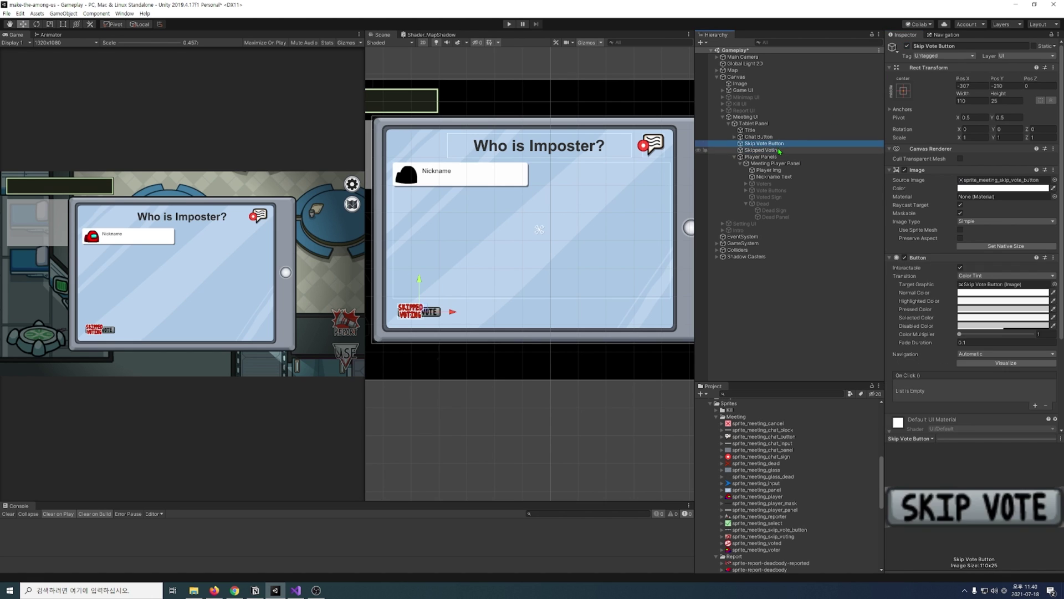
key(alt+shift+n)
text(Skipped Voter)
key(Return)
click(964, 153)
text(gri)
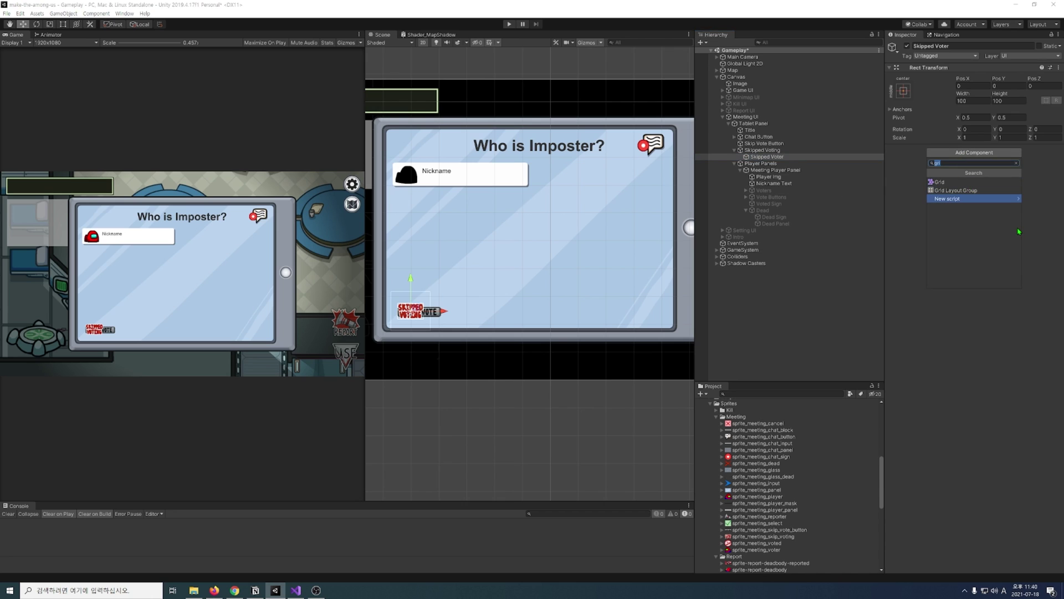
- Give Skipped Voter a Horizontal Layout Group aligned Middle Left and a Content Size Fitter
click(963, 181)
click(975, 221)
text(con)
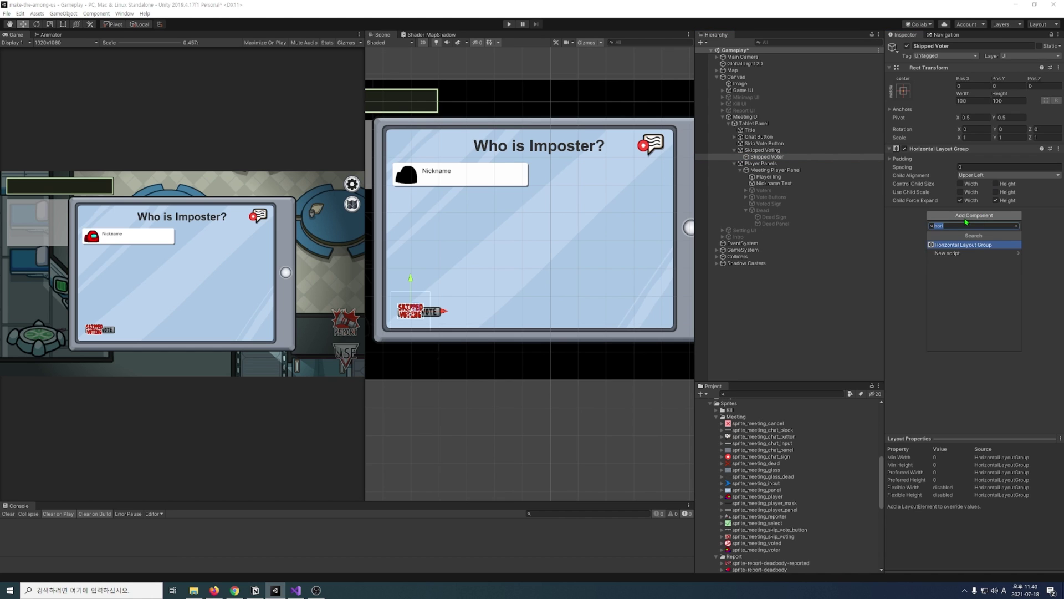
click(965, 252)
click(1006, 183)
click(984, 220)
- Move Voter Img under Skipped Voter and set Skipped Voter's pivot X to 0
click(746, 190)
click(773, 196)
drag(768, 198, 768, 157)
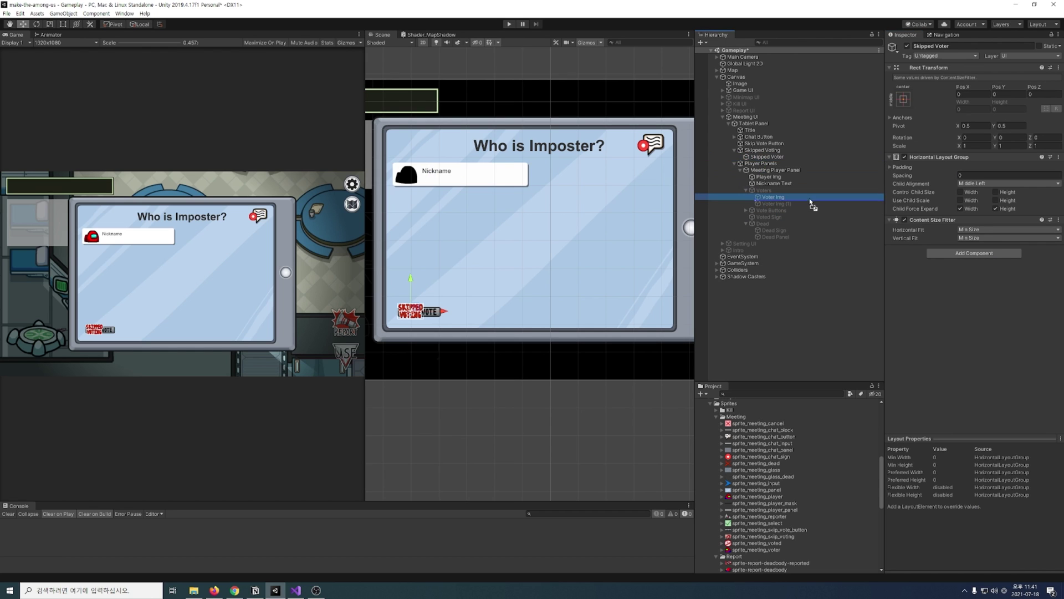
click(767, 156)
click(974, 126)
text(0)
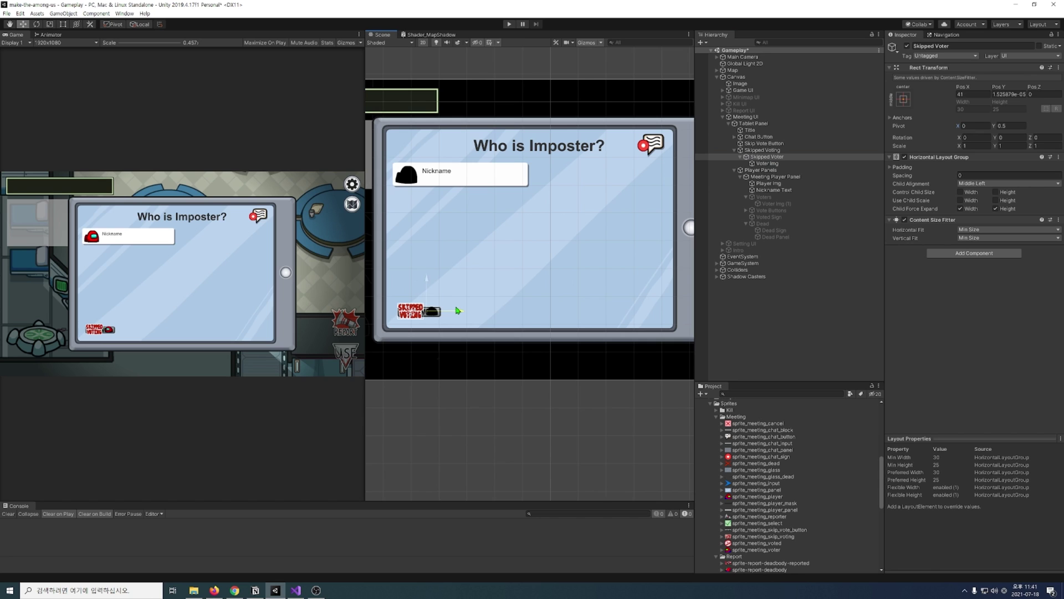
- Test duplicate voter images, delete the extras, and save Meeting Player Panel as a prefab
click(769, 164)
key(ctrl+d)
key(ctrl+d)
key(ctrl+d)
key(ctrl+d)
key(ctrl+d)
key(ctrl+d)
shift+click(786, 210)
key(Delete)
click(774, 203)
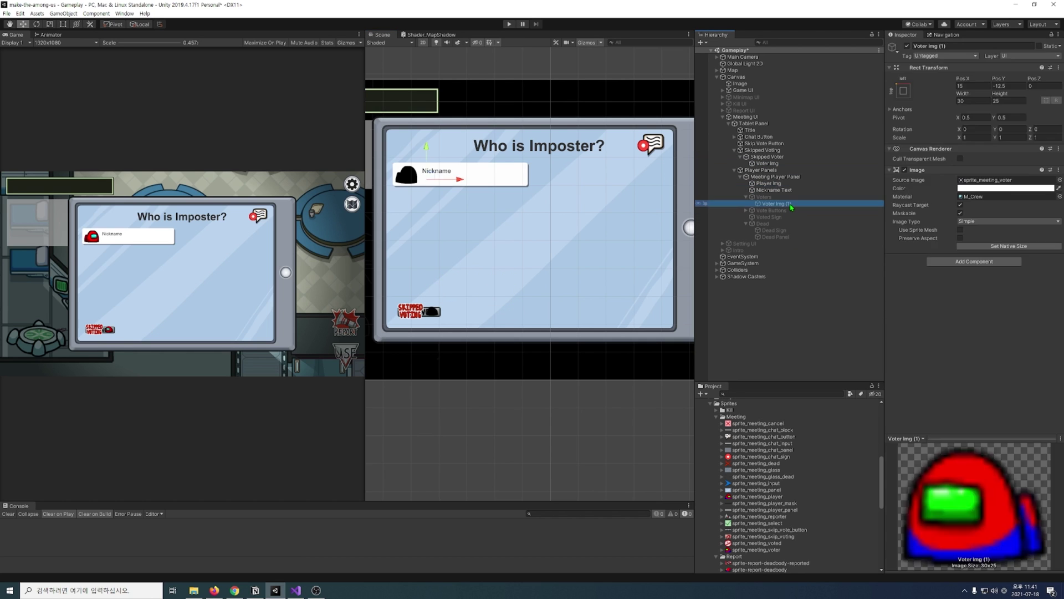
key(Delete)
drag(776, 176, 740, 496)
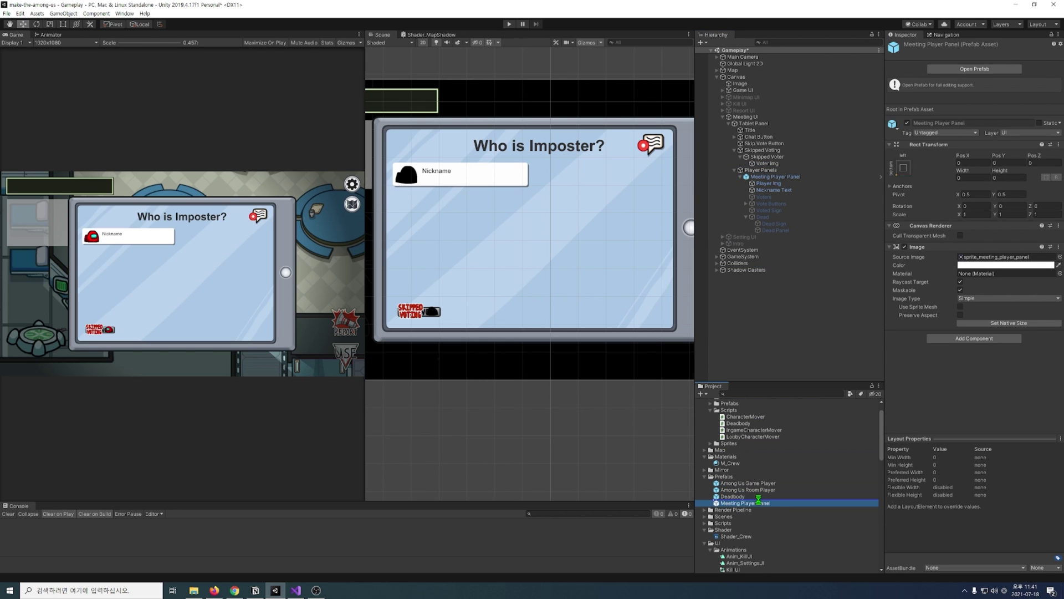
- Remove Meeting Player Panel and Voter Img from the scene and hide Skipped Voting
click(776, 176)
key(Delete)
click(767, 163)
key(Delete)
click(763, 149)
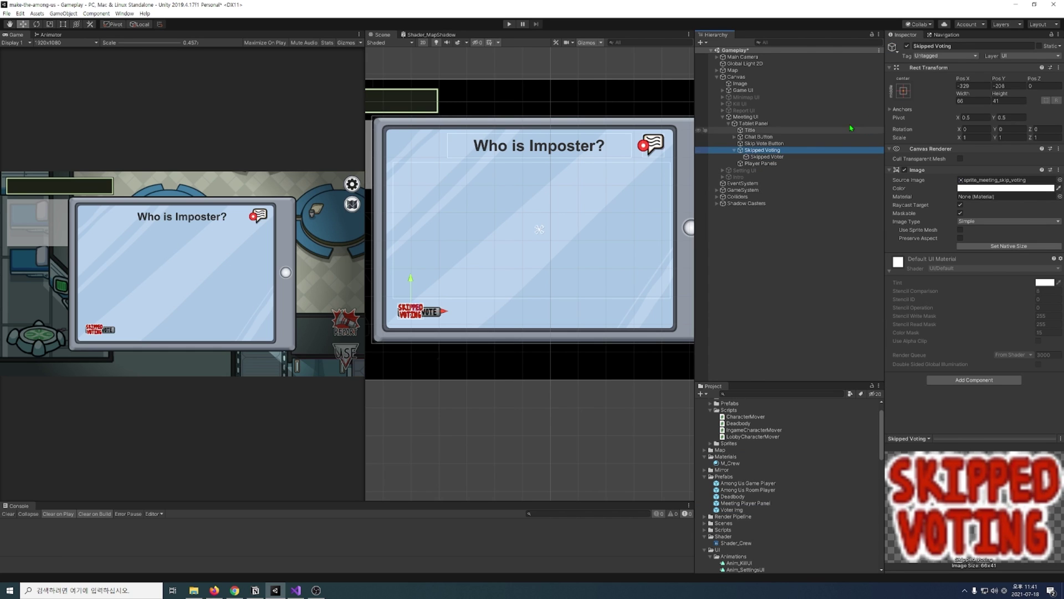
click(907, 46)
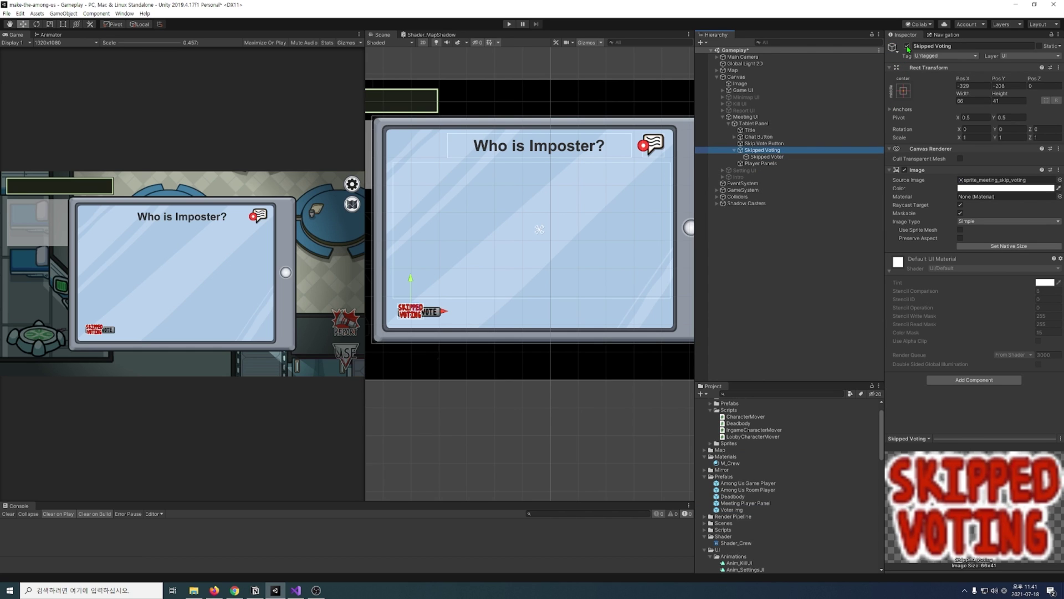
click(800, 277)
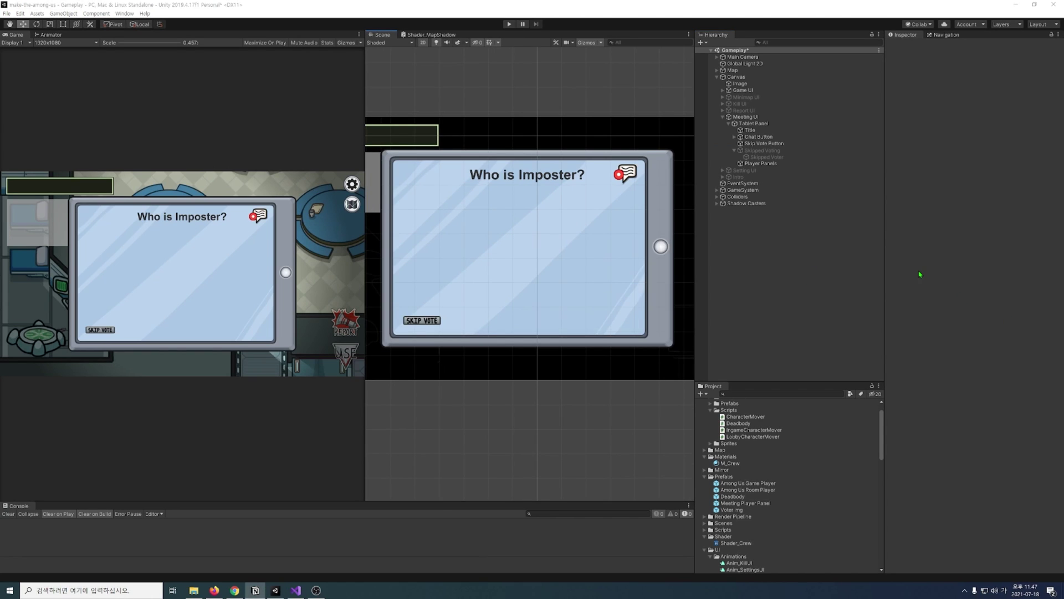
click(919, 274)
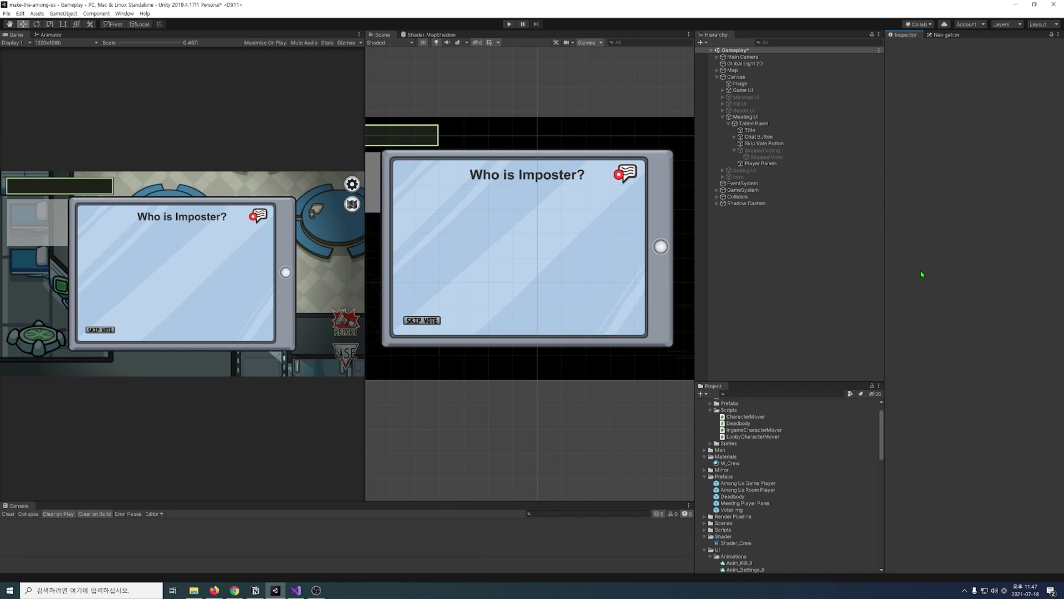
- Create a MeetingPlayerPanle C# script in the Scripts folder and open it
click(754, 117)
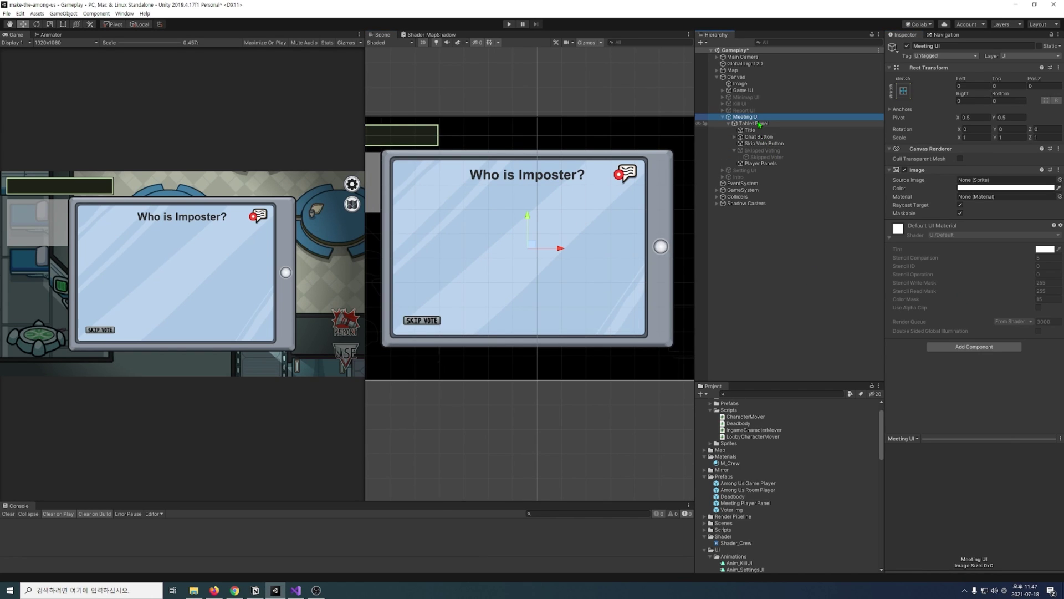
scroll(748, 443, down, 5)
right_click(729, 437)
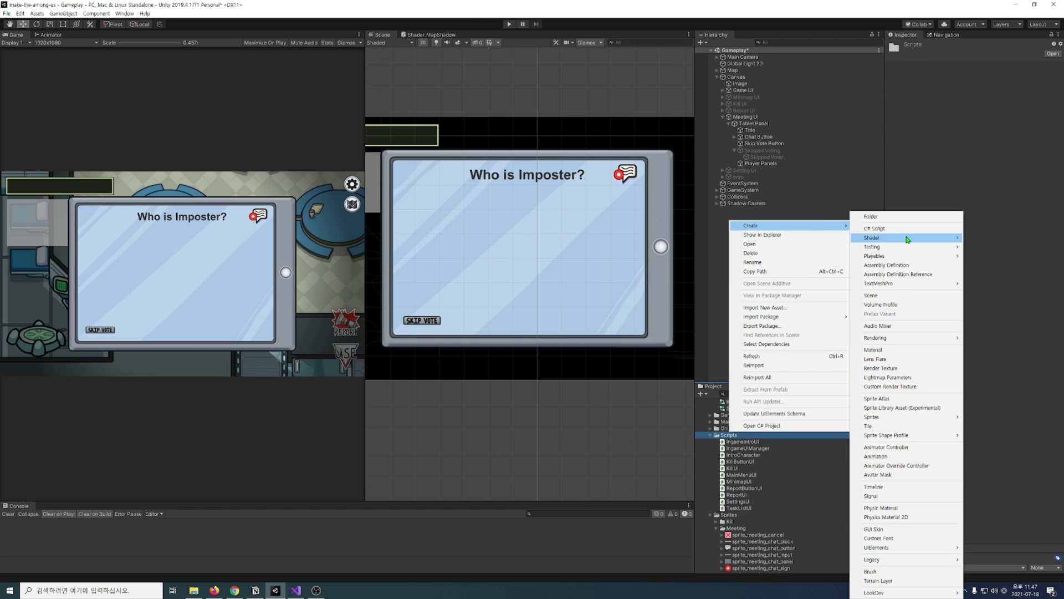
click(910, 230)
text(MeetingPlayerPan)
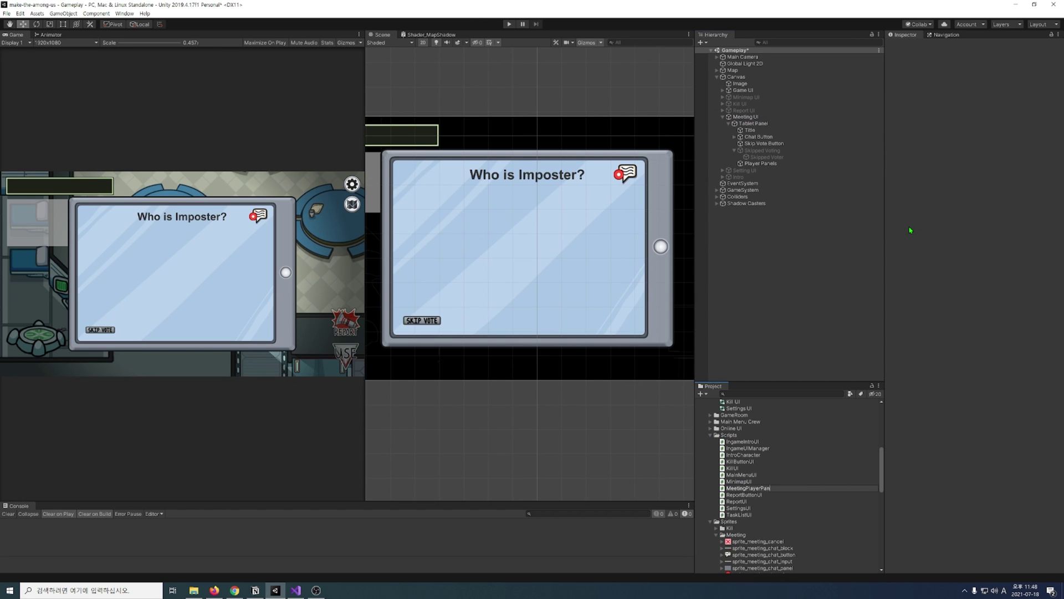
text(le)
key(Return)
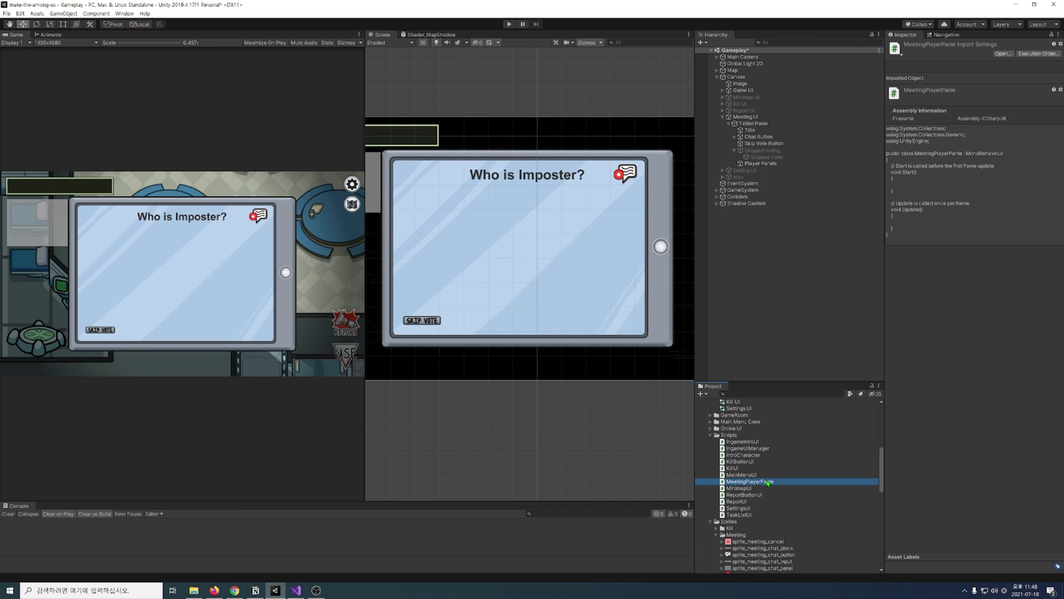
double_click(770, 482)
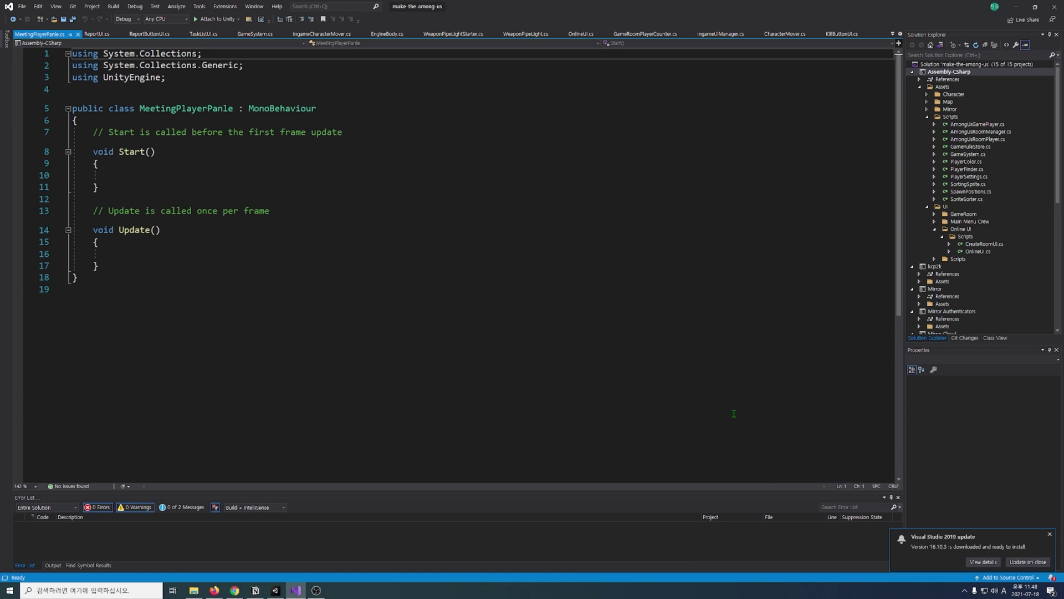
- Add a using UnityEngine.UI directive and a serialized private Image characterImg field
ctrl+scroll(424, 190, up, 1)
click(459, 83)
key(ctrl+d)
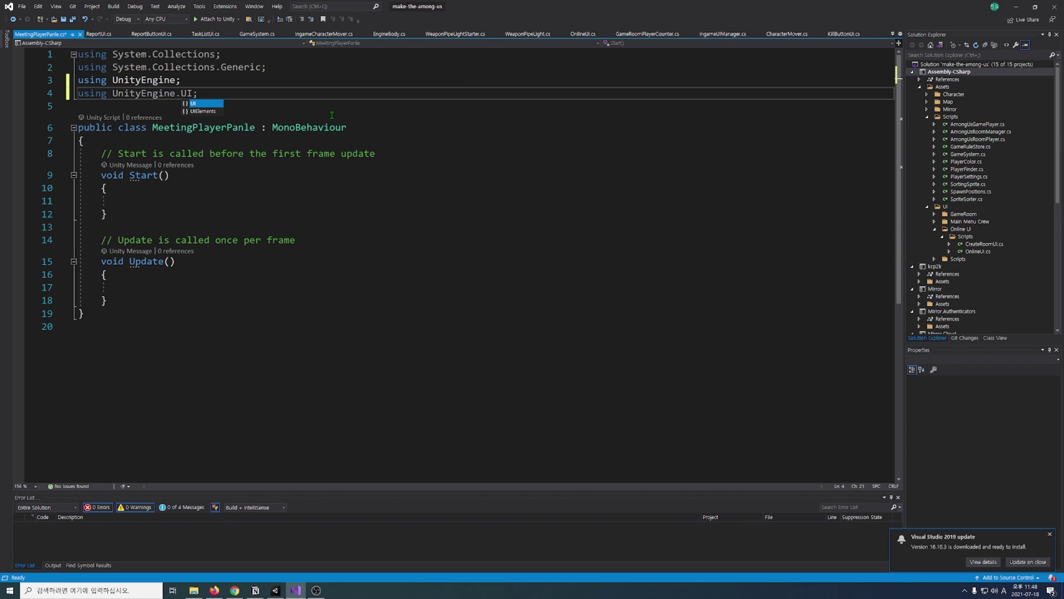
click(320, 139)
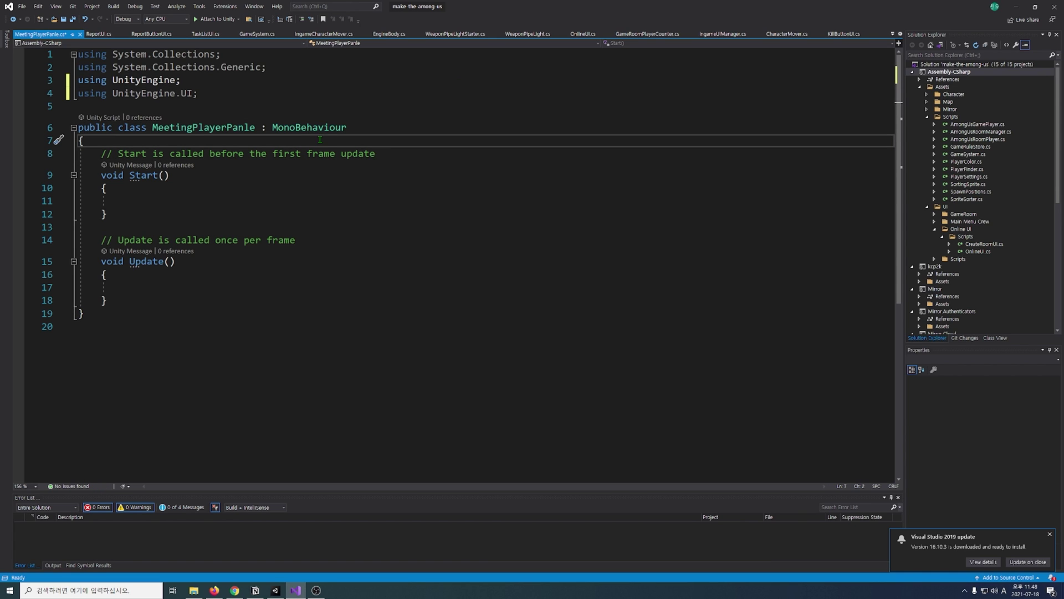
key(Return)
text([Ser)
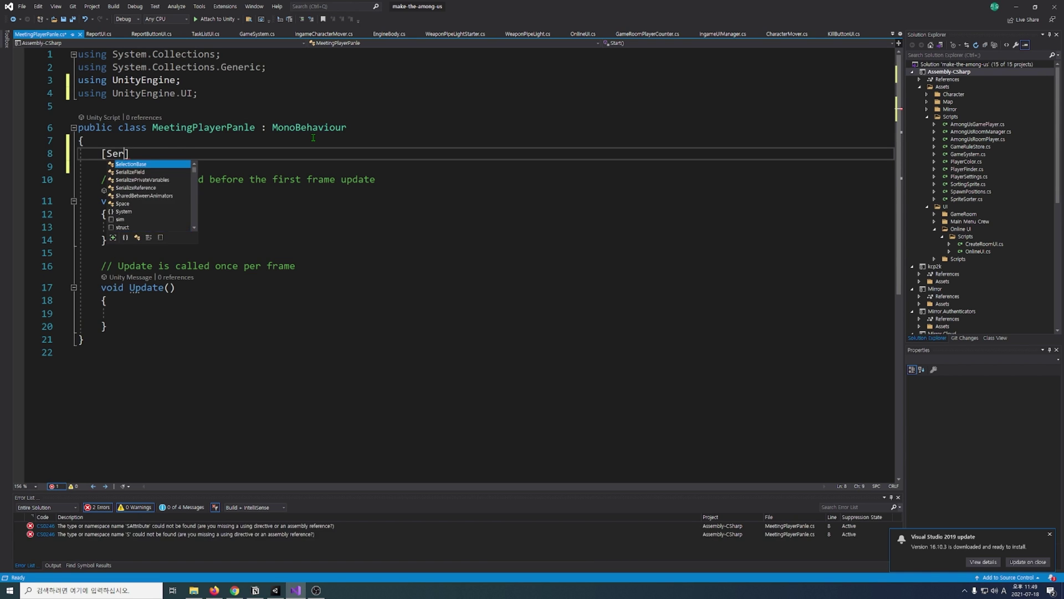
key(Tab)
key(Return)
text(private Image charac)
text(terImg;)
key(Return)
key(Return)
- Declare serialized private Text nicknameText and GameObject deadPlayerBlock fields
text([SerializeField])
key(Return)
text(private Text )
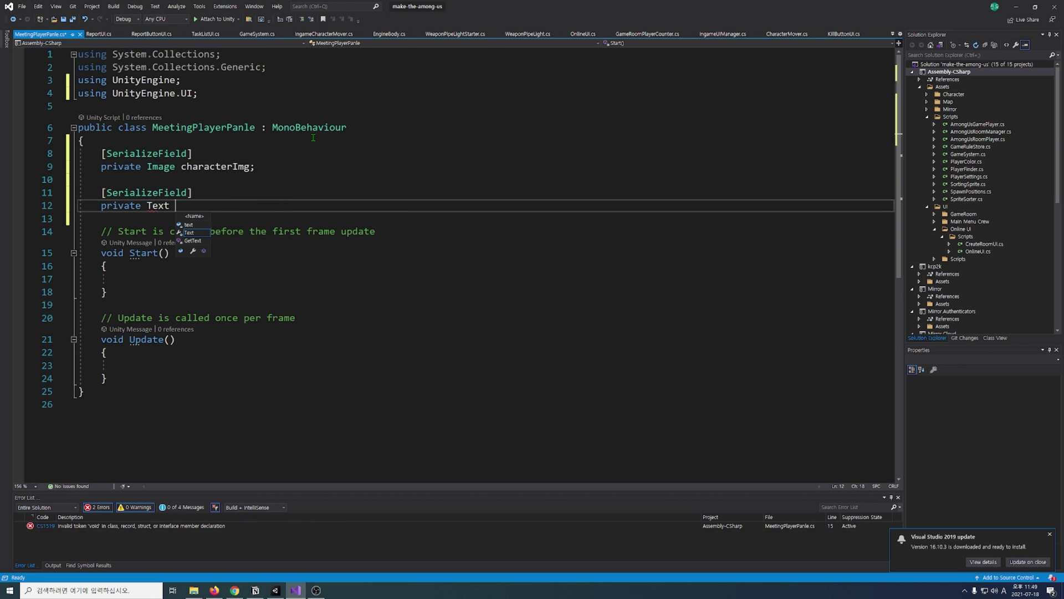
text(nicknameText;)
key(Return)
key(Return)
text([Seri)
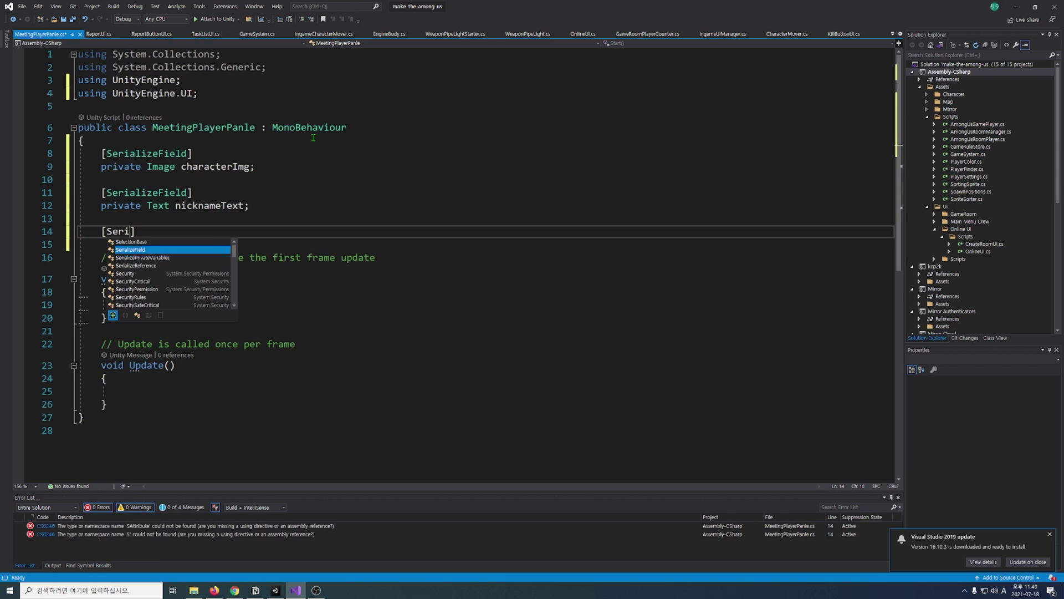
text(alizeField])
key(Return)
text(private GameObject )
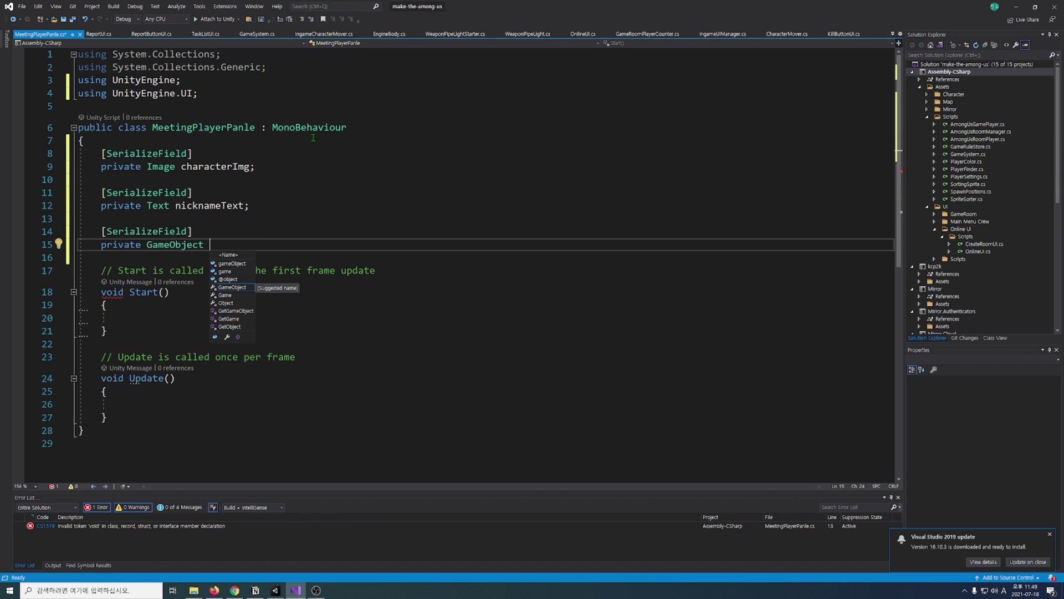
text(deadPlayerBlock;)
- Add a serialized GameObject reportSign field and a public IngameCharacterMover targetPlayer field
key(Return)
key(Return)
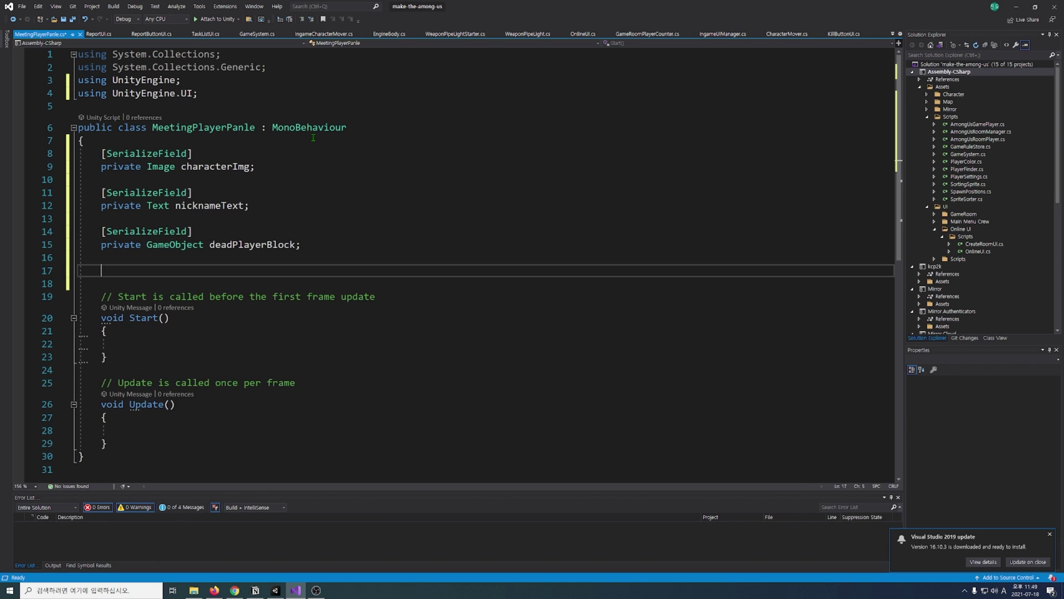
text([SerializeField])
key(Return)
text(private GameObject )
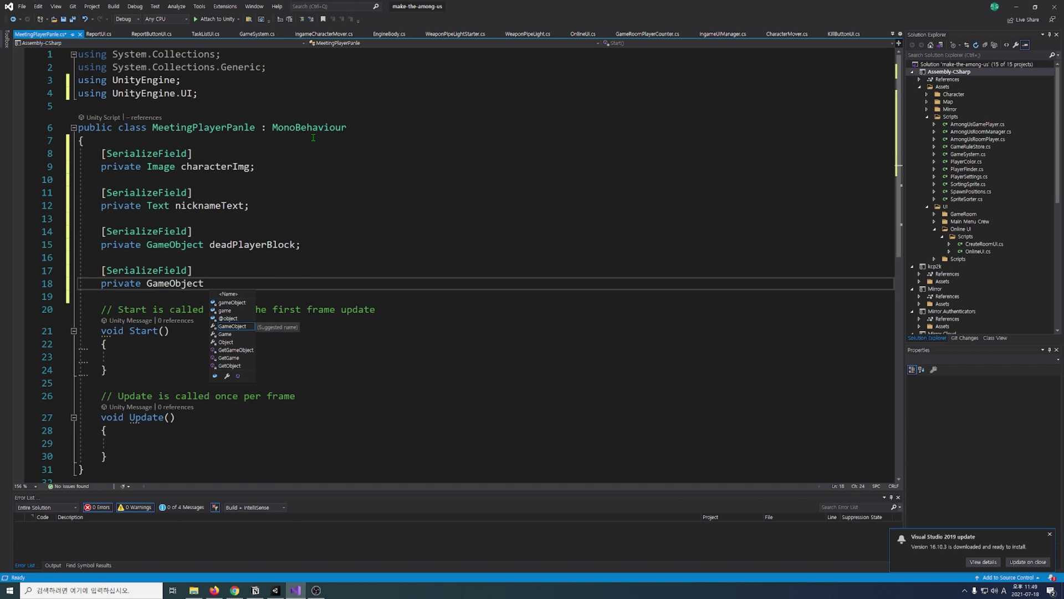
text(reportSign;)
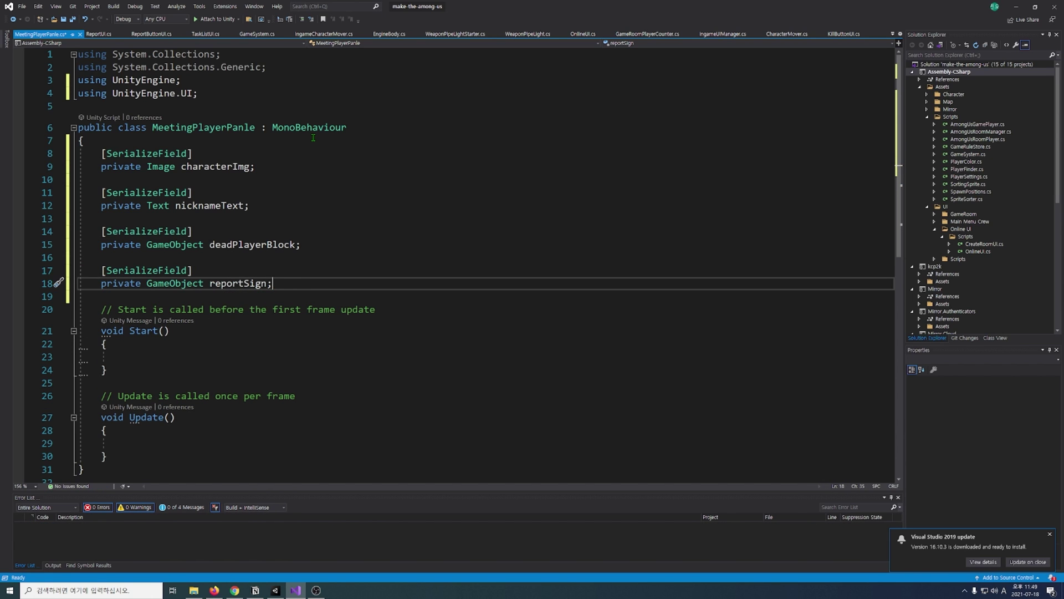
key(Return)
key(Return)
text(public In)
key(Tab)
text(tar)
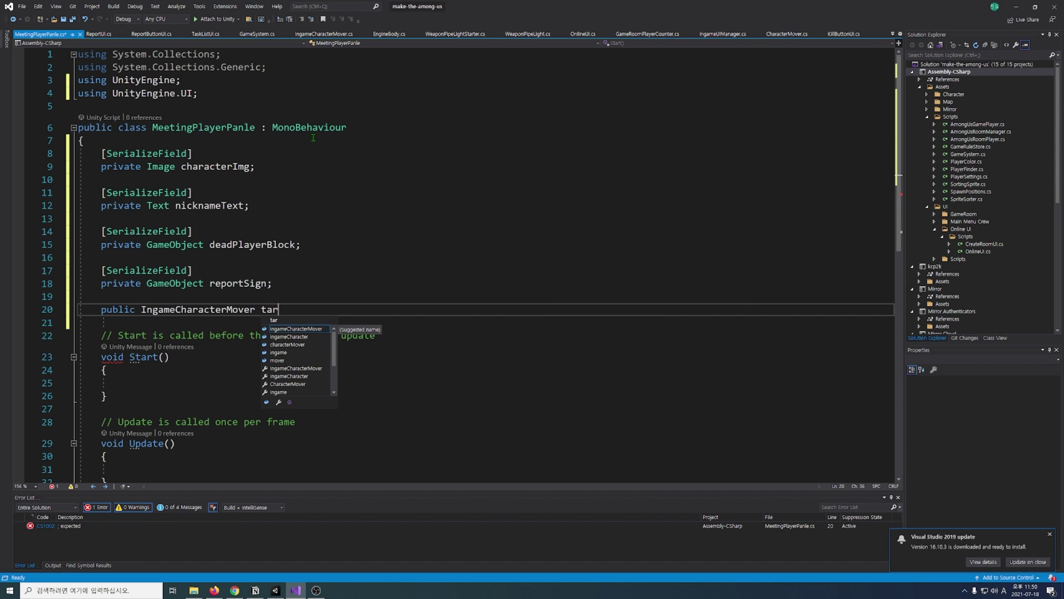
text(getPlayer;)
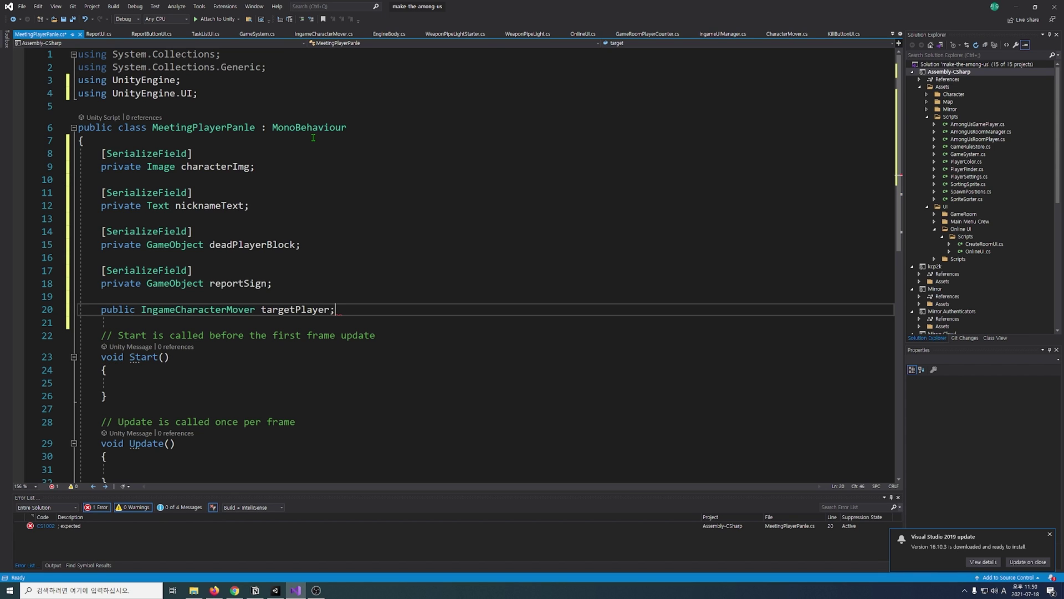
- Replace Start and Update with SetPlayer(IngameCharacterMover target), which instances characterImg's material
drag(111, 480, 101, 305)
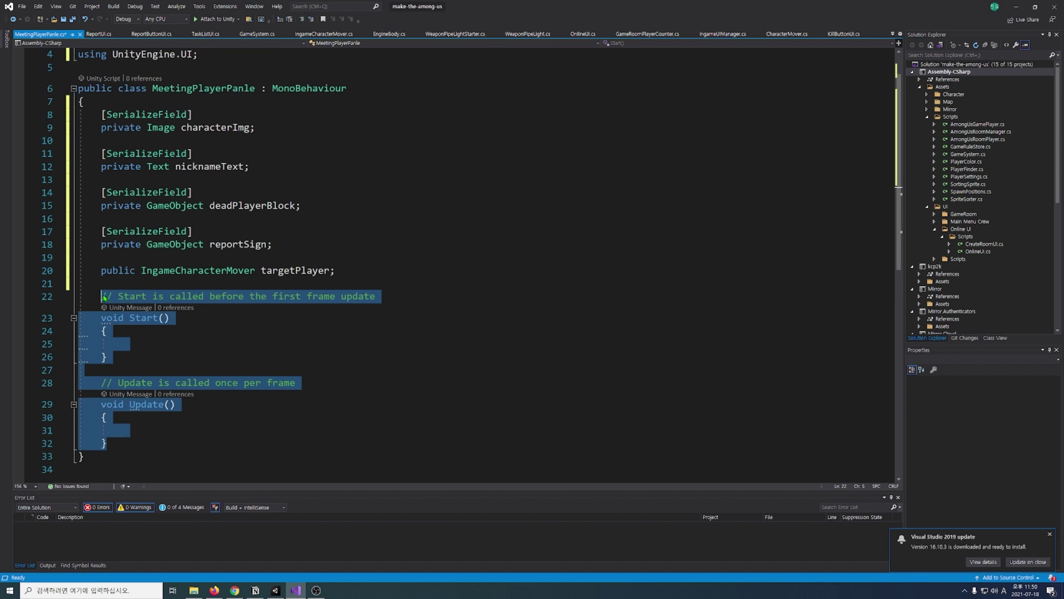
key(Delete)
text(public void SetPlayer(IngameCharacterMover target)
key(Return)
text({)
key(Return)
text(Material inst = Instantiate(characterImg.material)
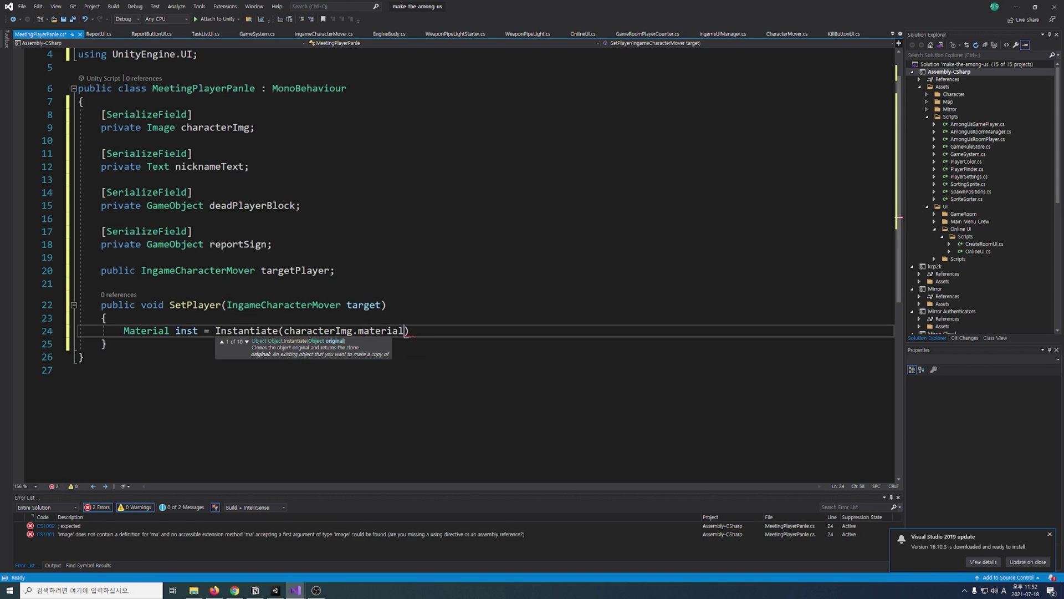
text();)
key(Return)
text(characterImg.material = inst;)
- In SetPlayer, store targetPlayer, set _PlayerColor from the player colour, and set the nickname text
key(Return)
key(Return)
text(targetPlayer = target;)
key(Return)
text(characterImg.material.SetColor("_PlayerColor", Pl)
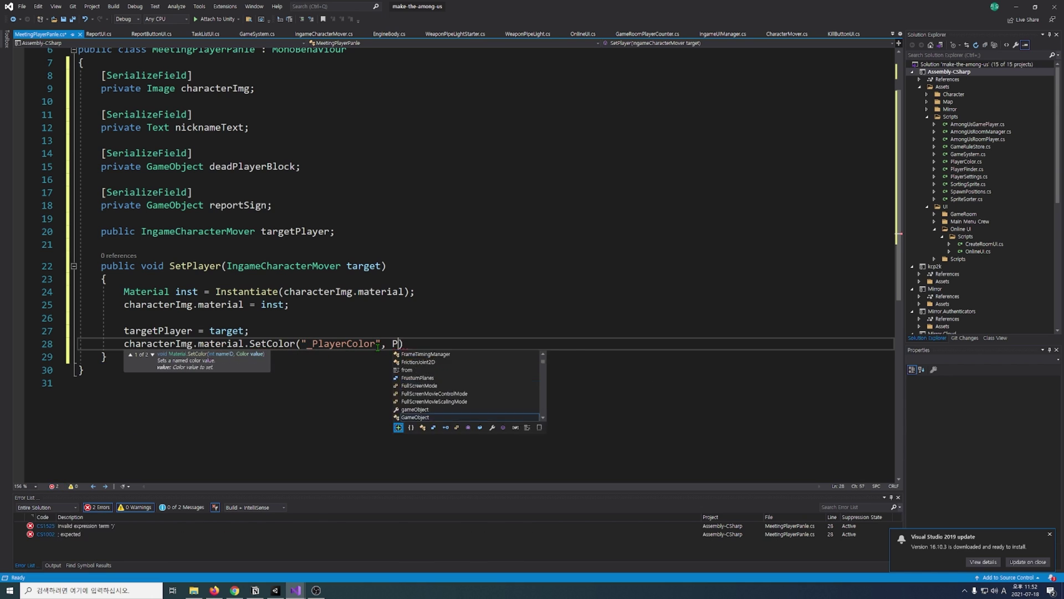
text(ayerColor.GetColor(targetPlayer.playerColor));)
key(Return)
text(nicknameText.text = target.nickname;)
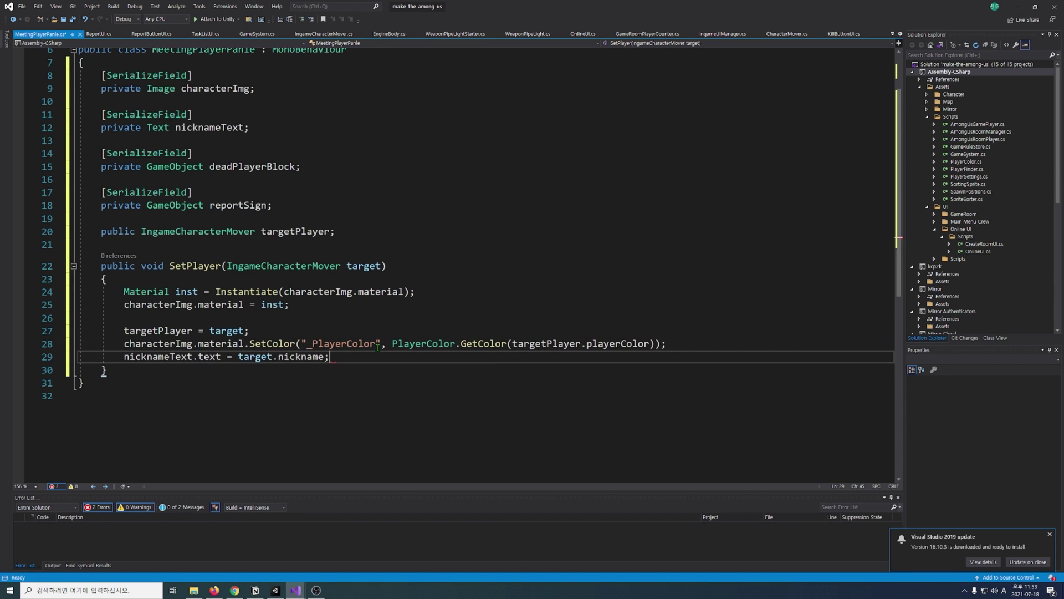
key(Return)
key(Return)
- Colour the nickname red when both the local player and target are imposters
text(var myCharacter = AmongUsRoomPlayer.MyRoomPlayer.myCharacter as IngameCharacterMover;)
key(Return)
text(if(((myCharacter.playerType & EPlayerType.Imposter) == EPlayerType.Imposter)
key(Home)
key(Right)
key(Right)
key(Right)
text(()
key(Return)
text(&& ((targetPlayer.playerType & EPlayerType.Imposter) == EPlayerType.Imposter))
key(End)
key(Return)
text({)
- Show deadPlayerBlock when the target is a Ghost and begin the reportSign.SetActive call
key(Return)
text(nicknameText.color = Color.re)
key(Down)
key(End)
key(Return)
key(Return)
text(dead)
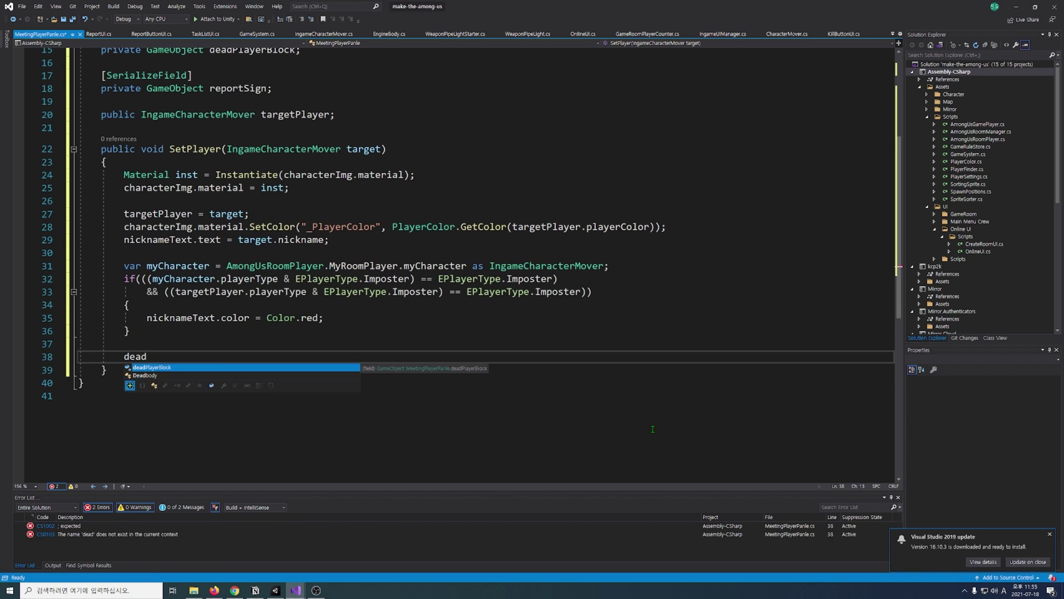
text(PlayerBlock.SetActive(targetPlayer.playerType & EPlayerType.Ghost)
key(ctrl+Left)
key(ctrl+Left)
key(ctrl+Left)
text(()
key(End)
text(== EPlayerType.Ghost);)
key(Return)
text(reportSign.)
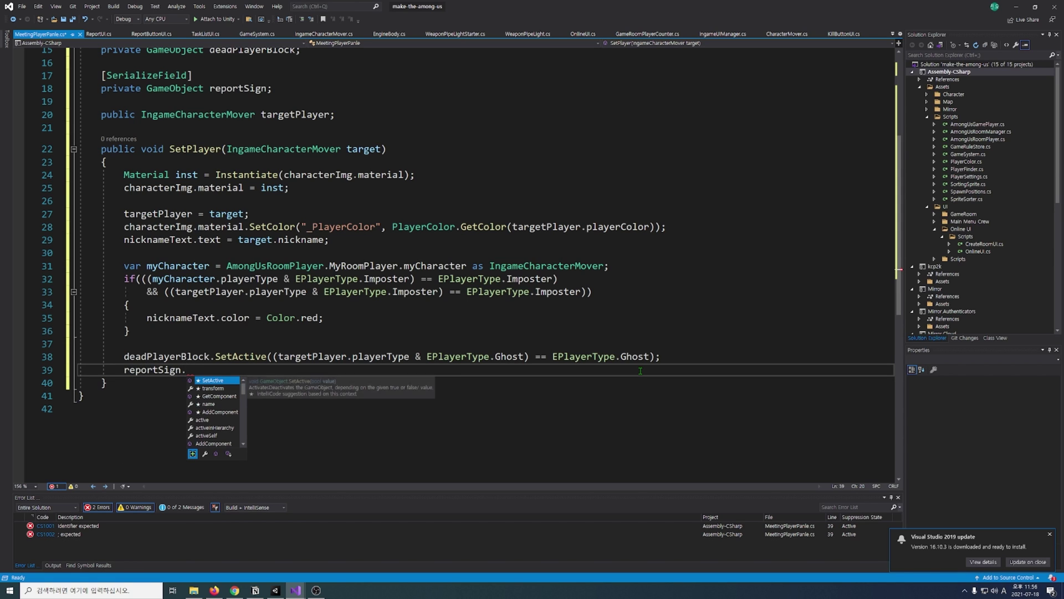
text(SetActive)
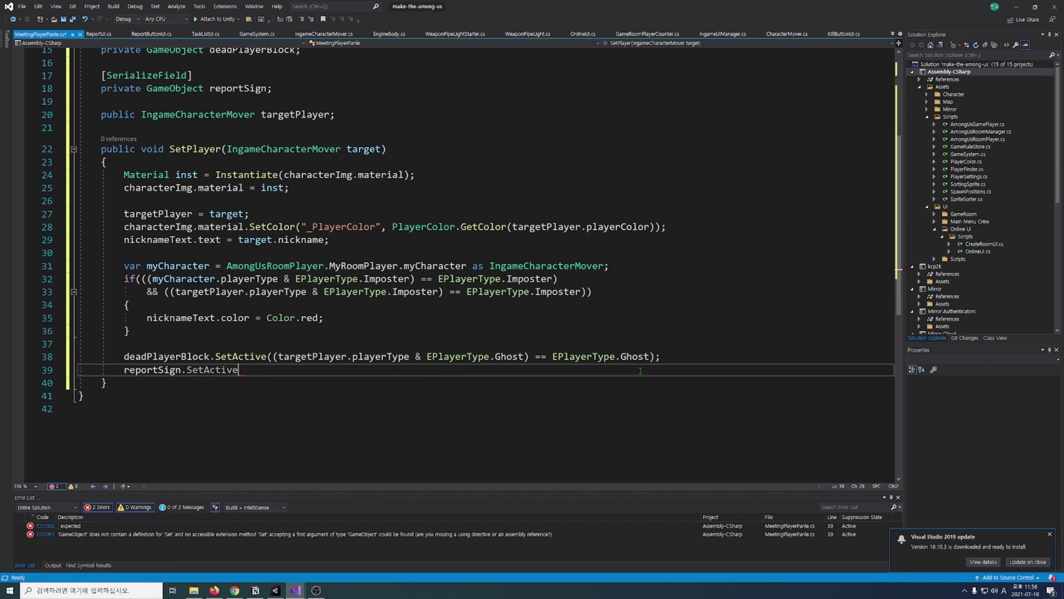
text(()
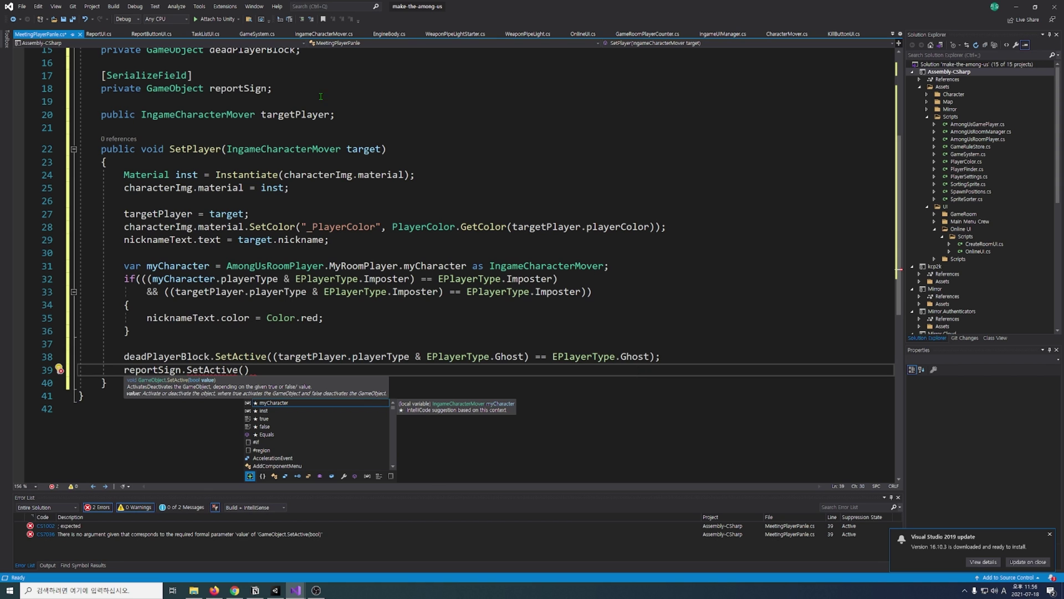
click(324, 34)
- Add a [SyncVar] public bool isReporter field below isKillable
scroll(632, 322, up, 20)
scroll(632, 322, up, 20)
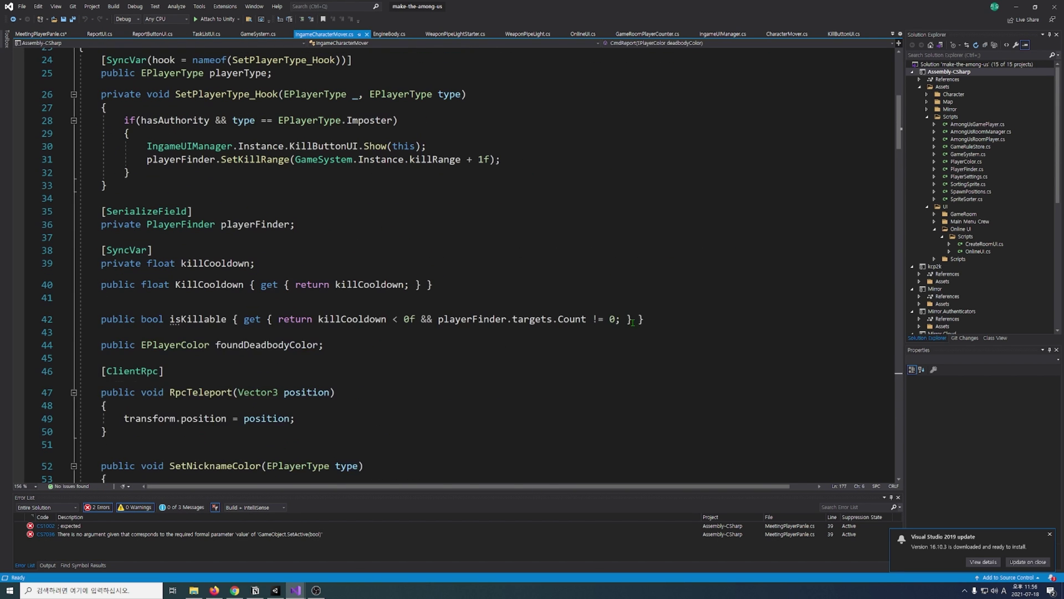
click(632, 323)
key(Return)
key(Return)
text(public bool isReporter = false;)
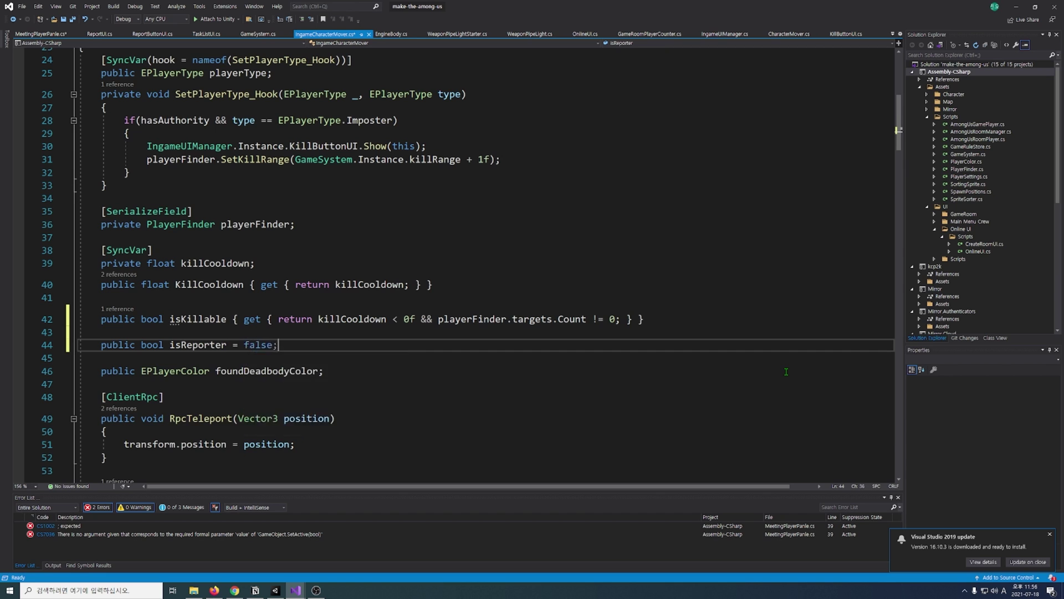
key(ctrl+Return)
text([SyncVar)
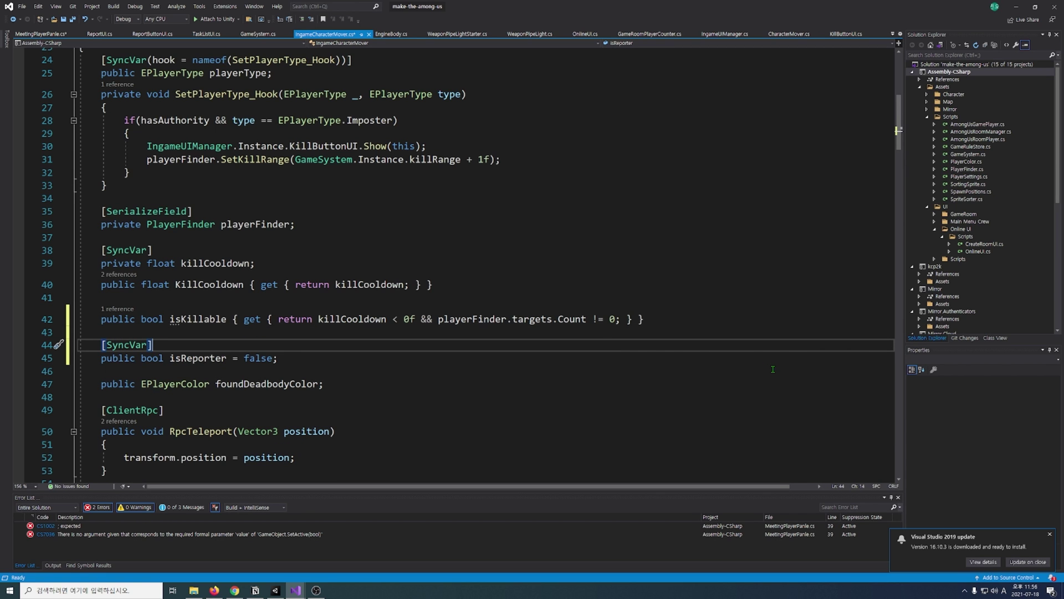
click(716, 353)
- Set isReporter = true in CmdReport just before the meeting call
scroll(559, 270, down, 20)
scroll(560, 270, down, 8)
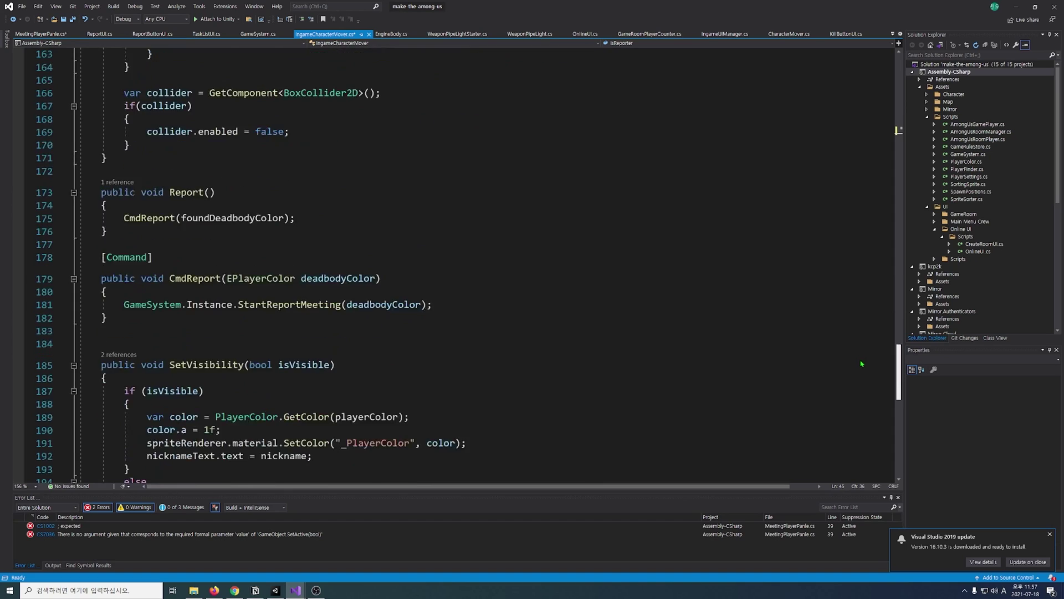
scroll(559, 271, down, 3)
click(485, 229)
key(ctrl+Return)
text(isReporter )
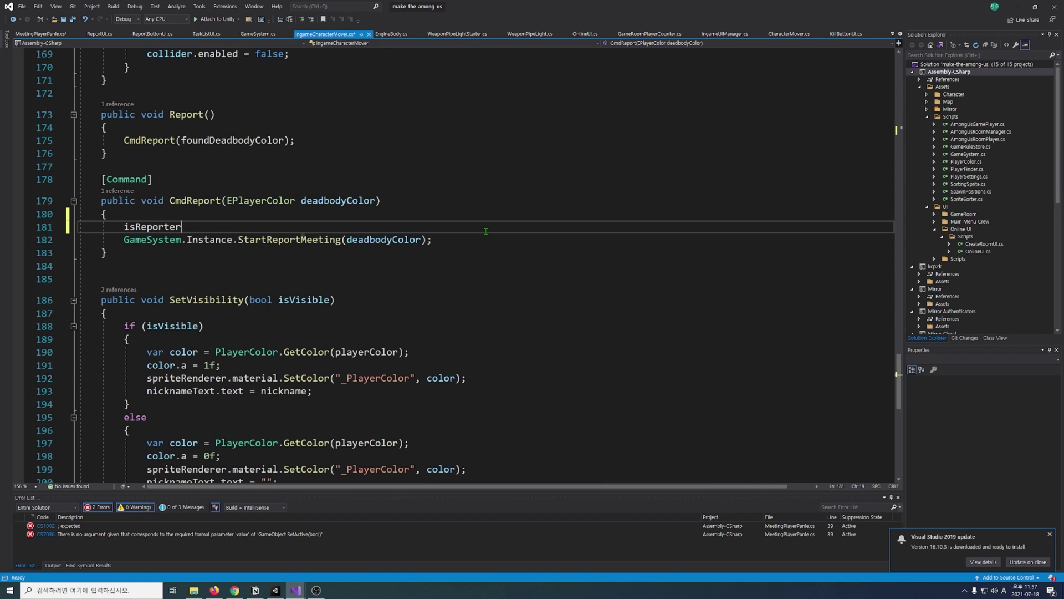
text(= true;)
click(454, 238)
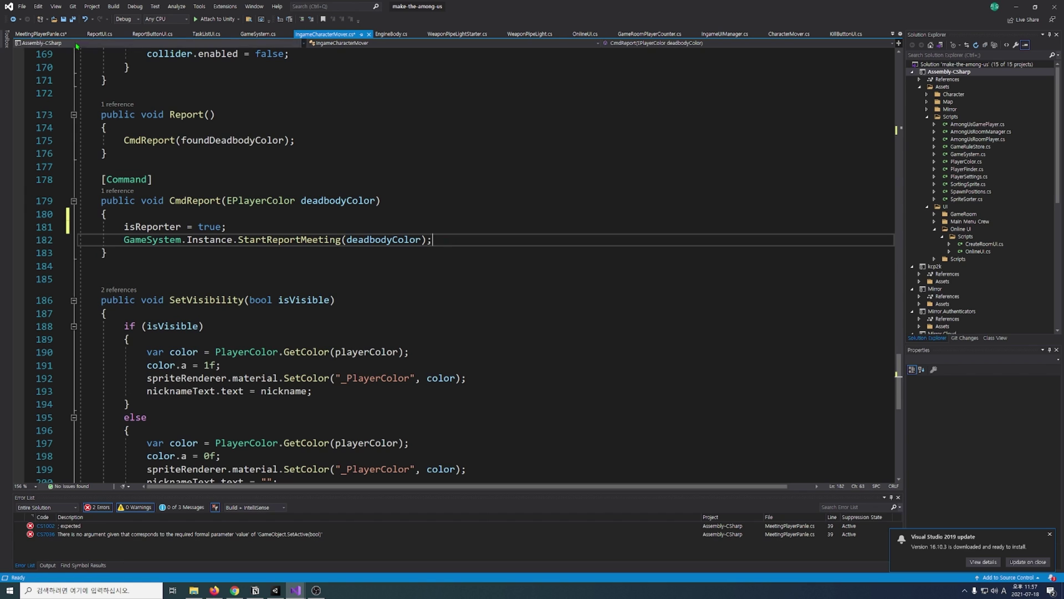
- Make SetPlayer show reportSign from targetPlayer.isReporter, then save all scripts and return to Unity
click(53, 35)
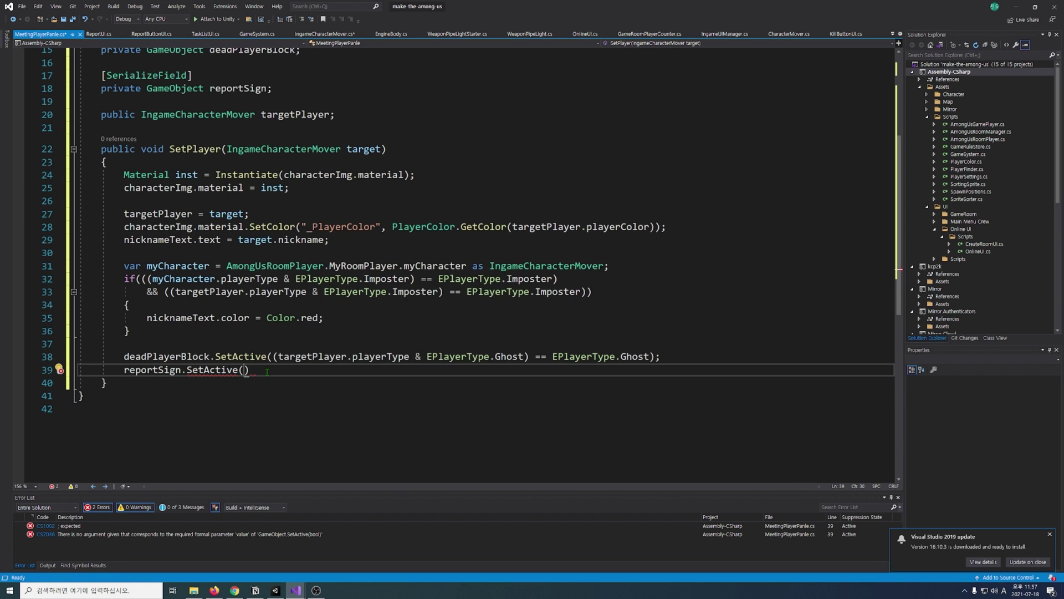
text(tar)
key(Tab)
text(.)
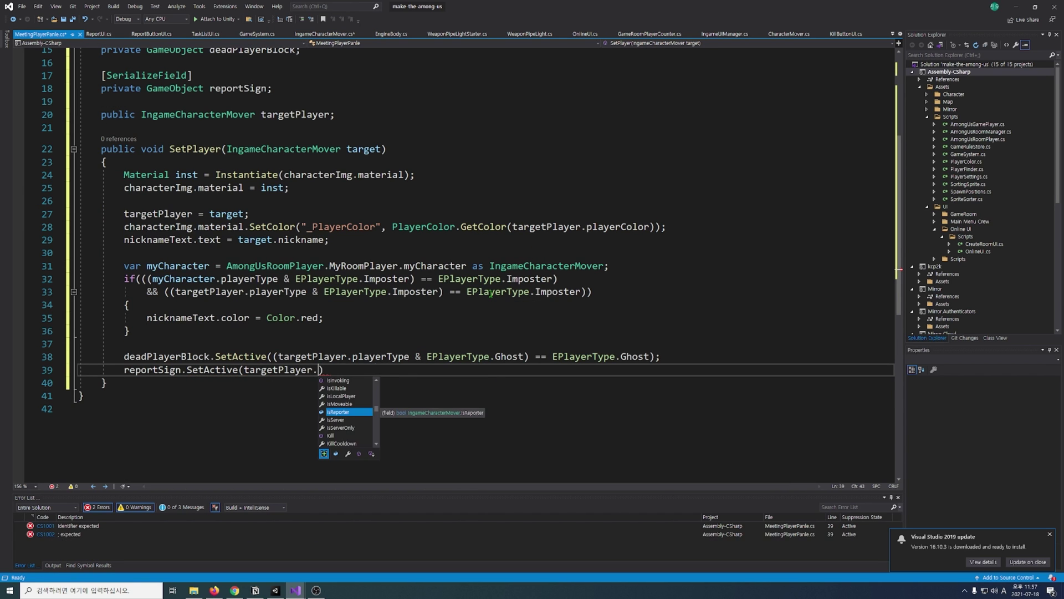
key(Tab)
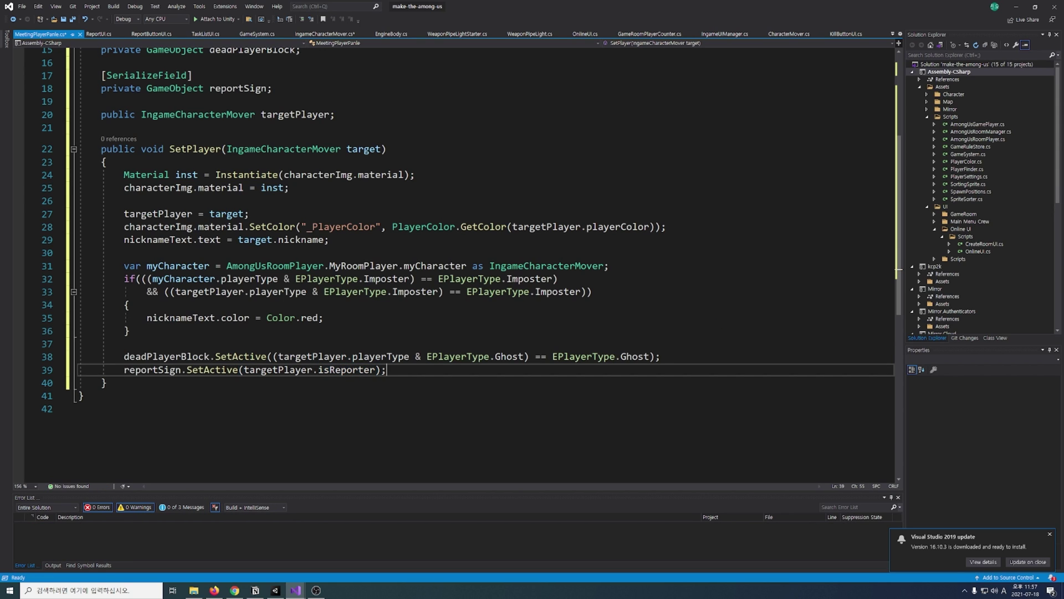
key(Up)
key(Up)
key(Up)
key(ctrl+shift+s)
key(alt+Tab)
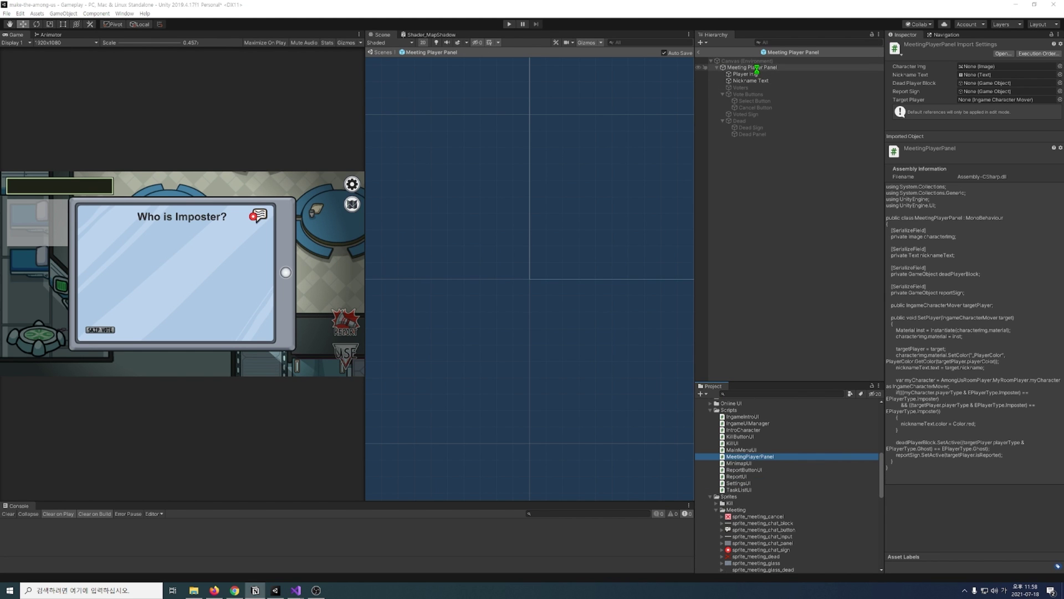
- Add a UI Image named Reporter Sign under the Meeting Player Panel
click(757, 68)
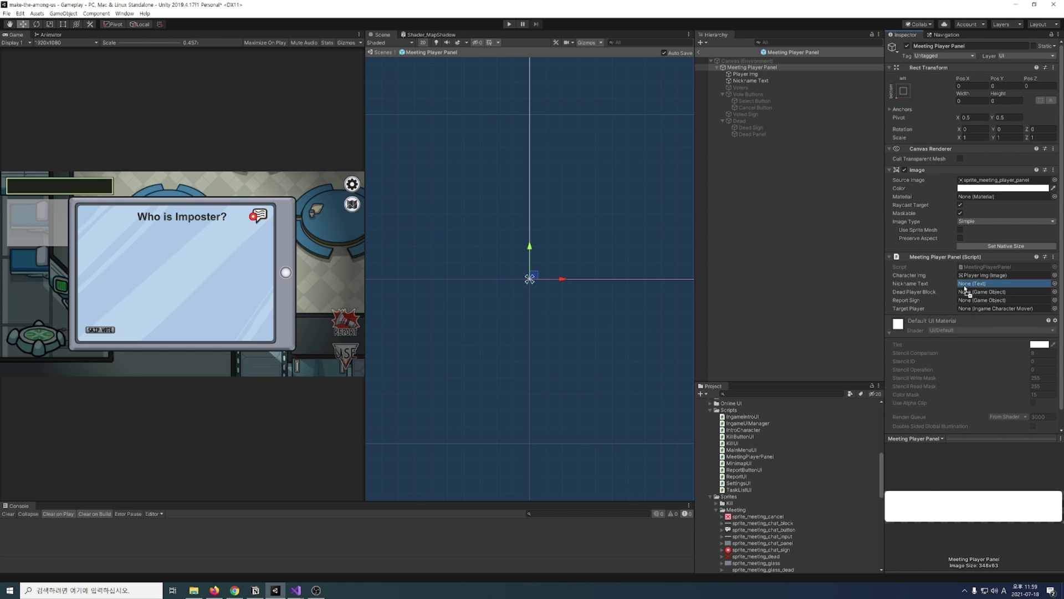
right_click(727, 67)
mouse_move(776, 209)
click(864, 220)
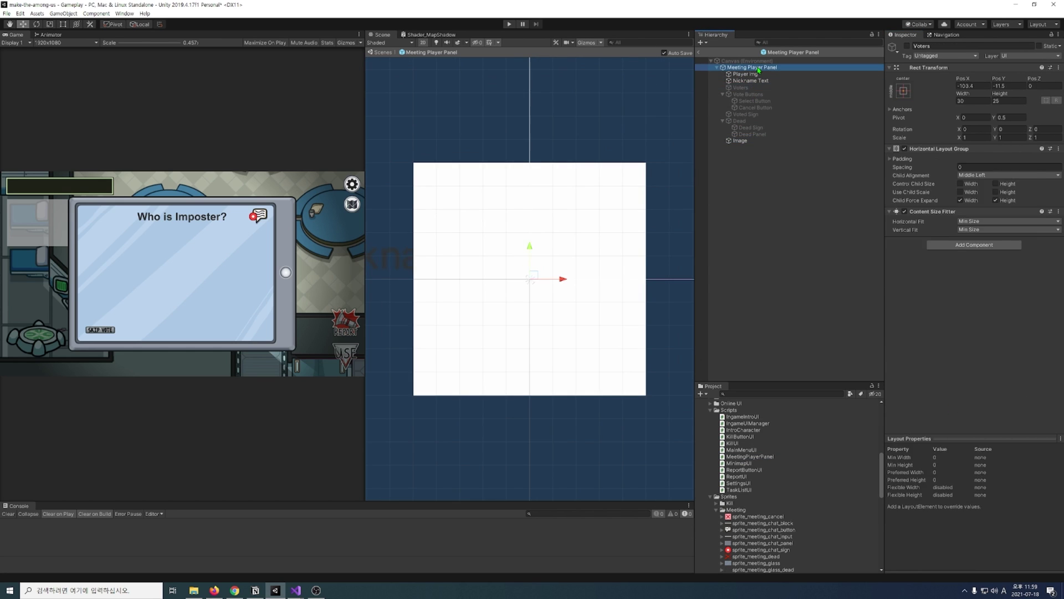
text(Reporter Sign)
key(Return)
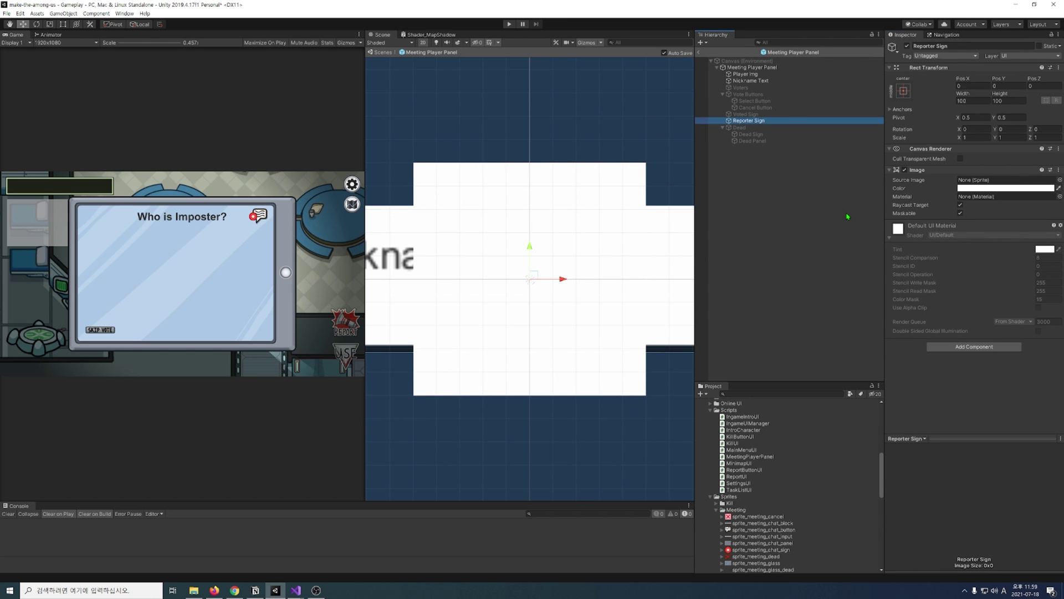
- Give Reporter Sign the megaphone reporter sprite at native size, place it after Voters, and deactivate it
scroll(787, 488, down, 5)
drag(758, 509, 992, 181)
click(986, 246)
scroll(533, 275, down, 3)
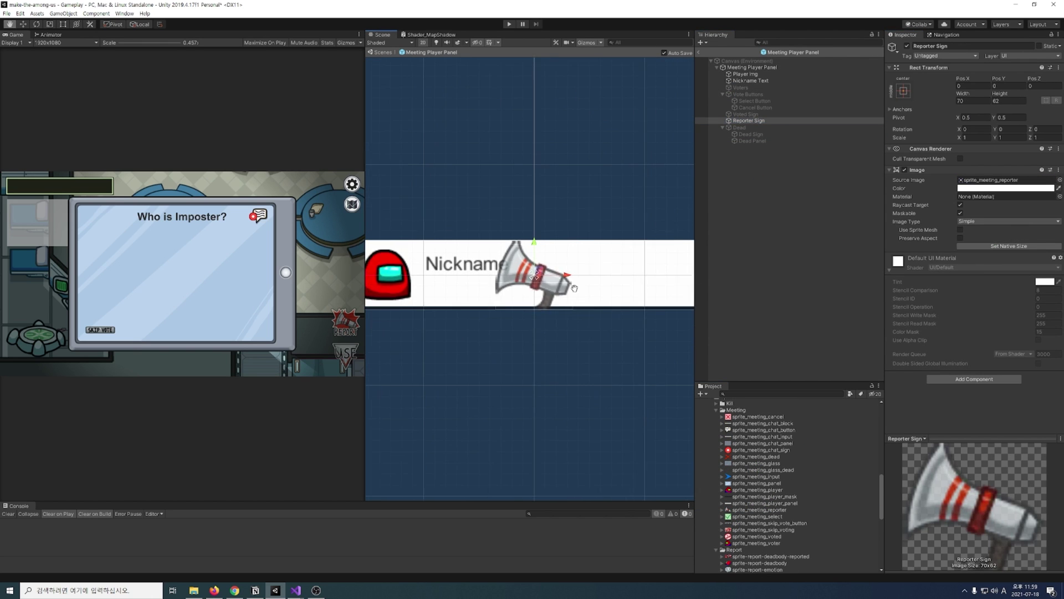
drag(532, 274, 679, 268)
mouse_move(750, 120)
mouse_down()
mouse_move(749, 91)
mouse_move(984, 301)
mouse_up()
key(alt+shift+a)
click(751, 68)
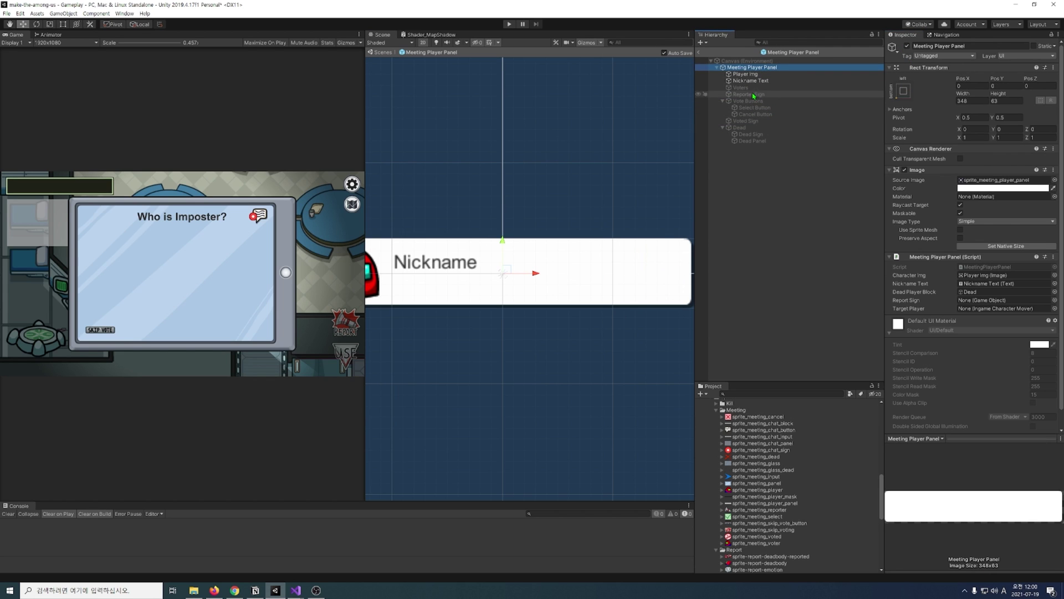
- Create a new C# script named MeetingUI in the Scripts folder
right_click(727, 514)
mouse_move(743, 202)
click(892, 218)
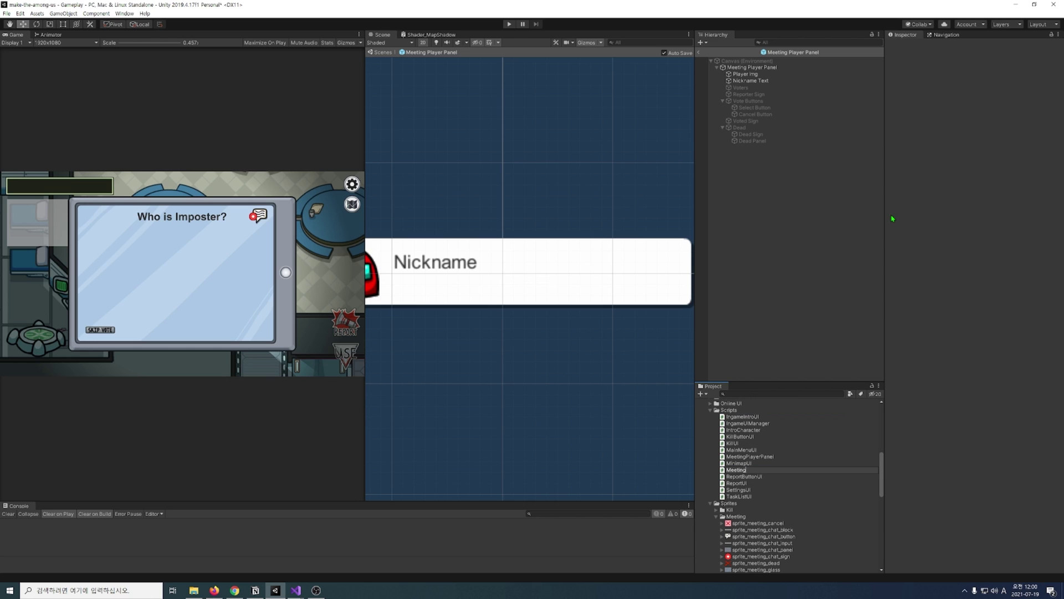
click(747, 464)
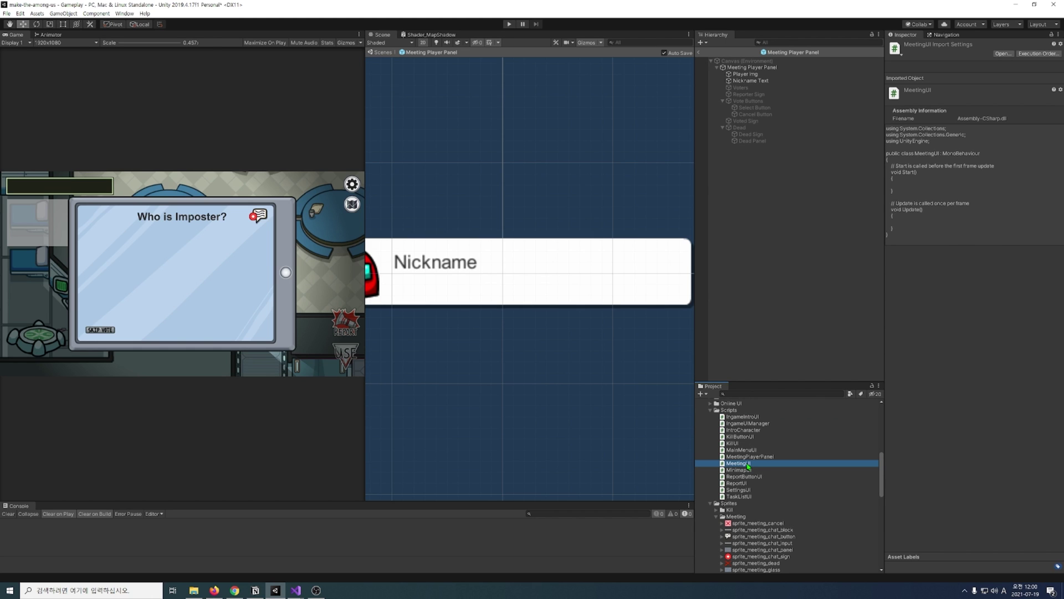
- Open MeetingUI.cs and add a using UnityEngine.UI directive
double_click(748, 465)
click(476, 216)
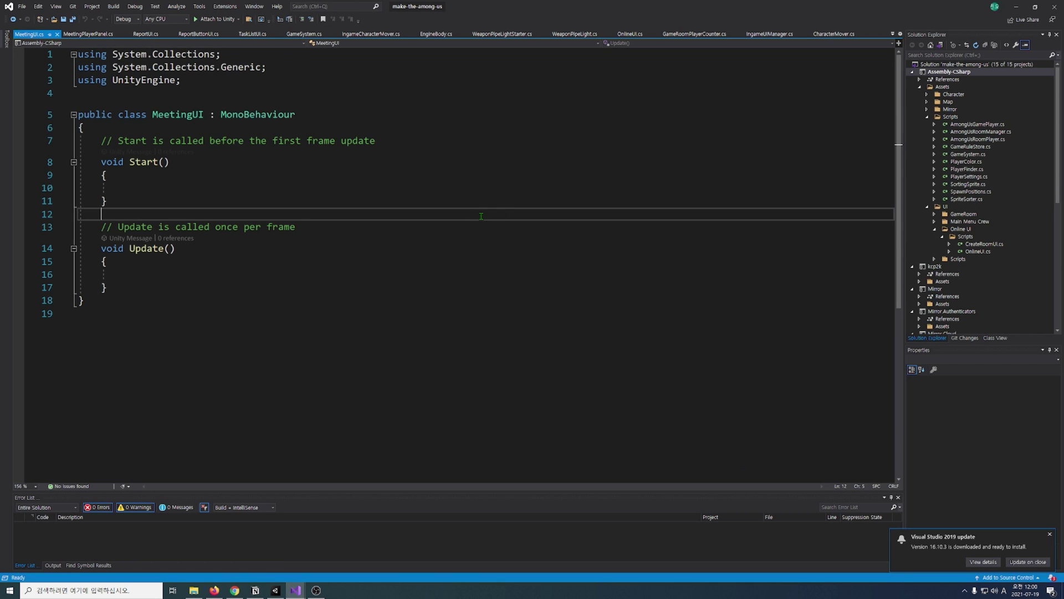
click(418, 80)
key(ctrl+d)
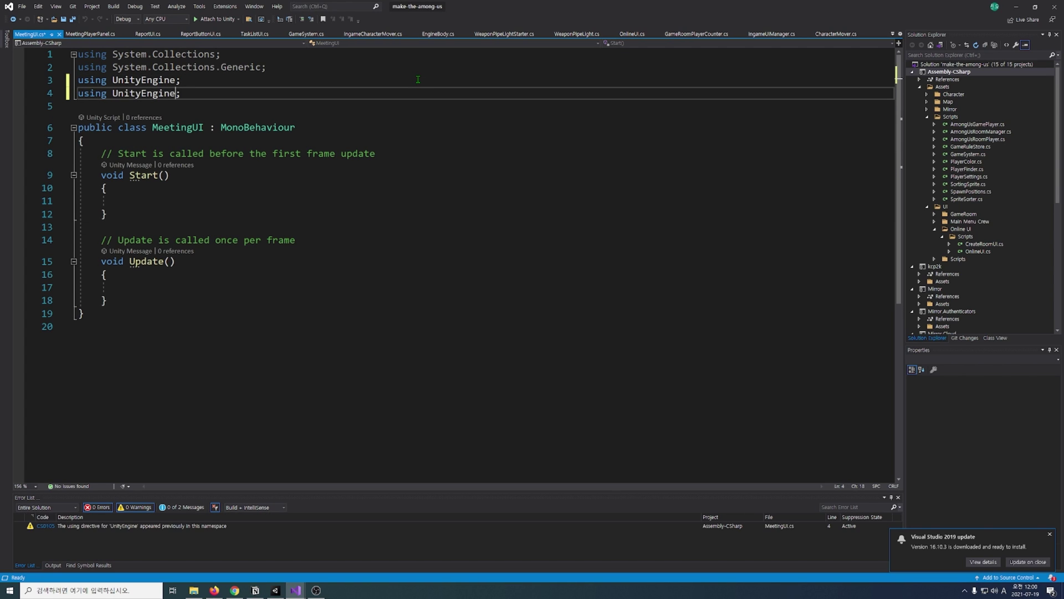
text(.UI)
- Add serialized GameObject playerPanelPrefab and Transform playerPanelsParent fields
click(436, 148)
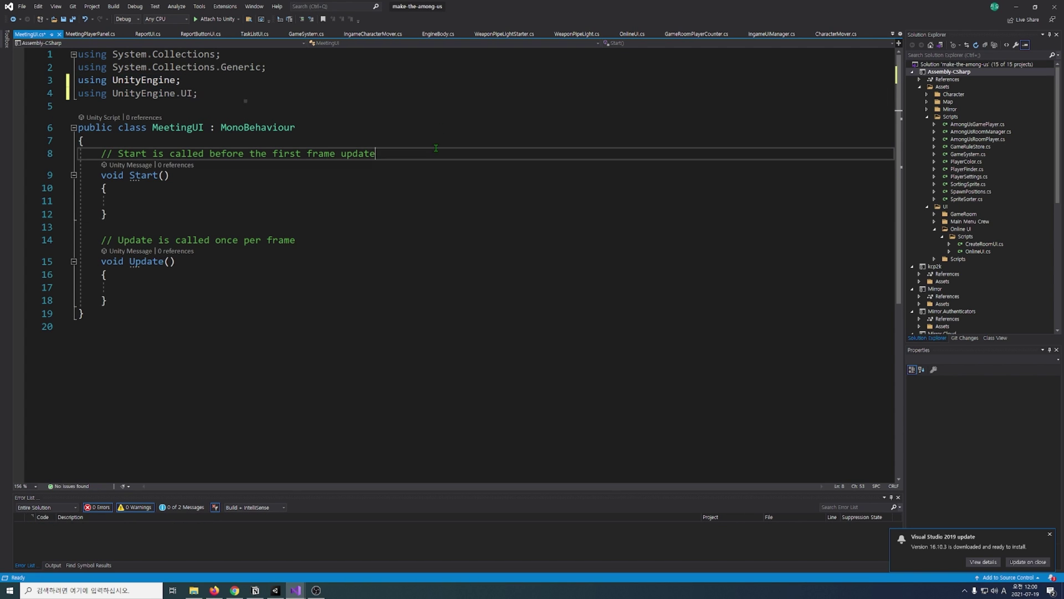
key(ctrl+Return)
text([SerializeField])
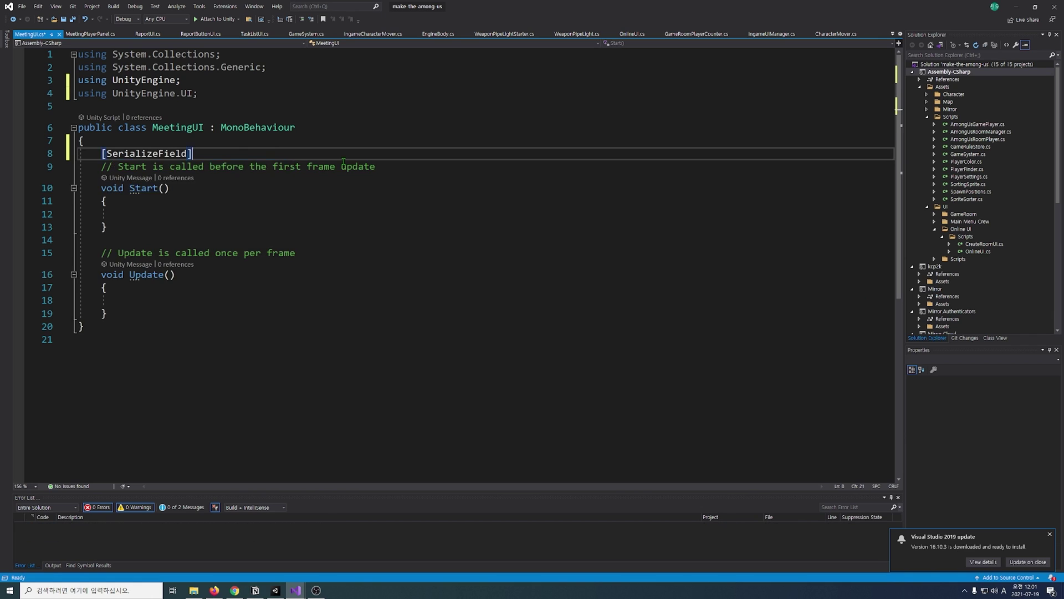
key(Return)
text(private)
key(BackSpace)
text(Gam)
key(Tab)
text(pla)
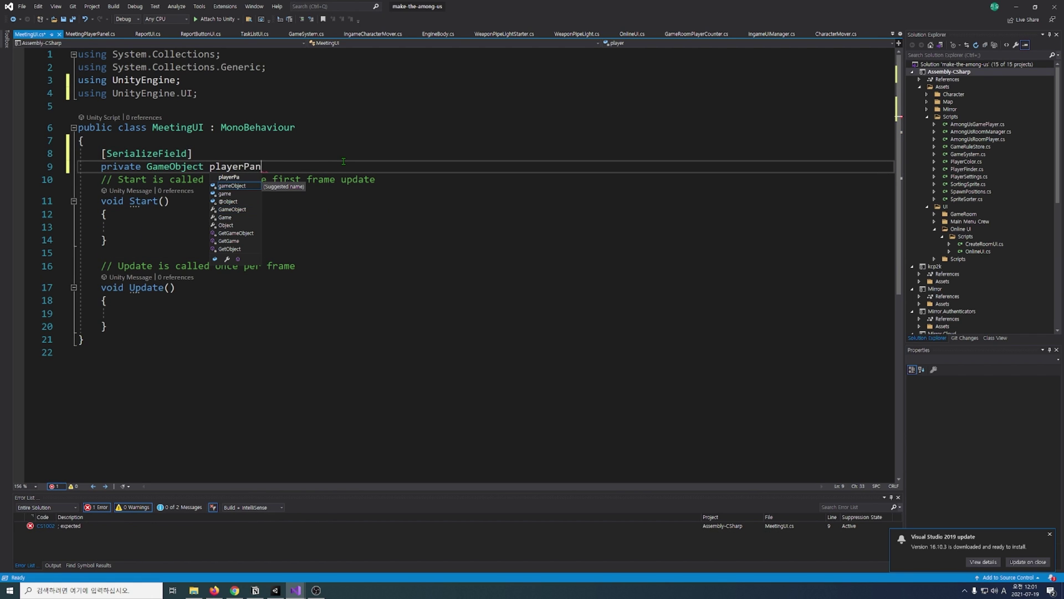
text(;)
key(Return)
key(Return)
text([SerializeField]     private Transform playerPanelsParent)
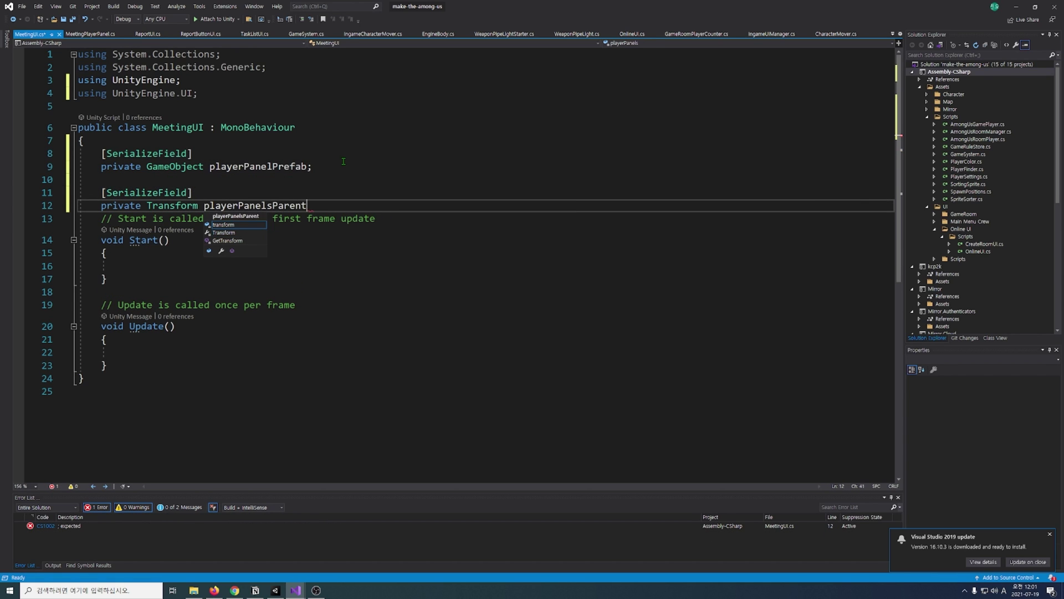
text(;)
key(Return)
key(Return)
- Add a new List<MeetingPlayerPanel> meetingPlayerPanels and remove the template Start and Update methods
text(private List<MeetingPlayerPanel> )
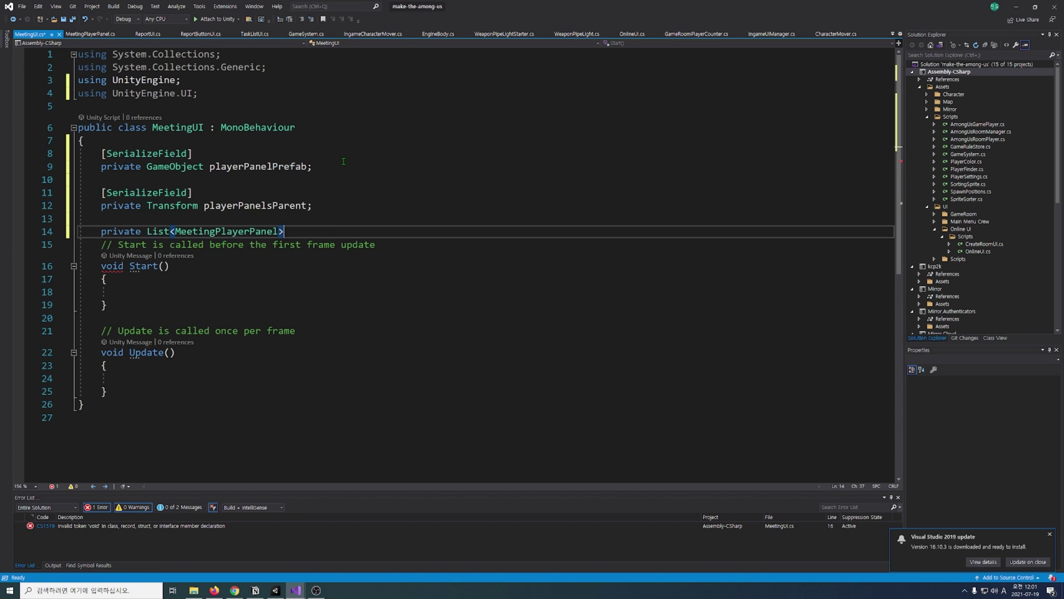
text(mee)
key(Tab)
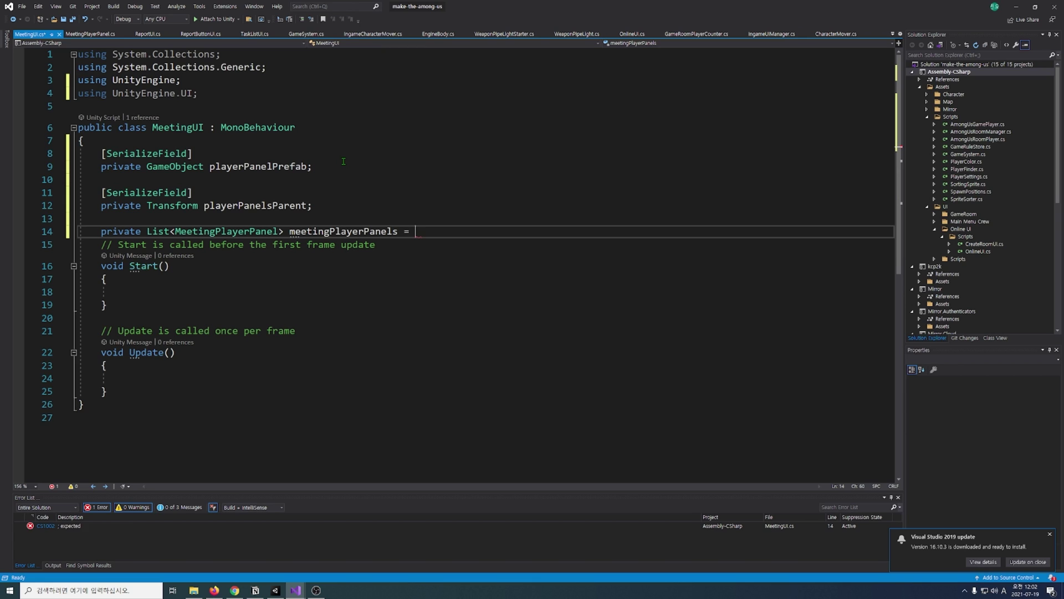
text(new)
key(Tab)
text(();)
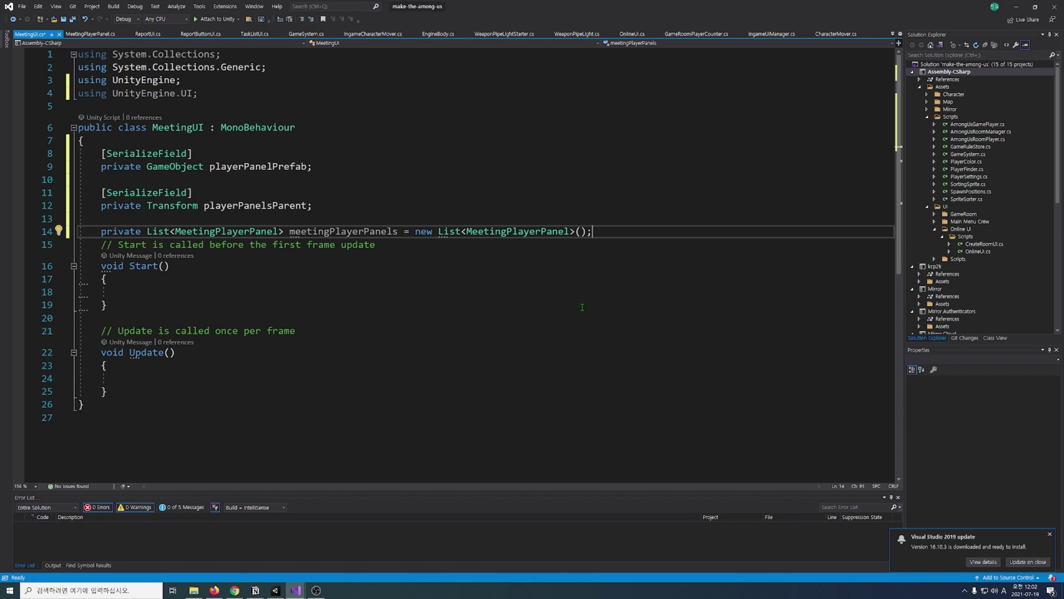
drag(106, 391, 95, 245)
key(Return)
- Write Open() to instantiate panels for your character and every other IngameCharacterMover
text(public void Open())
key(Return)
text({)
key(Return)
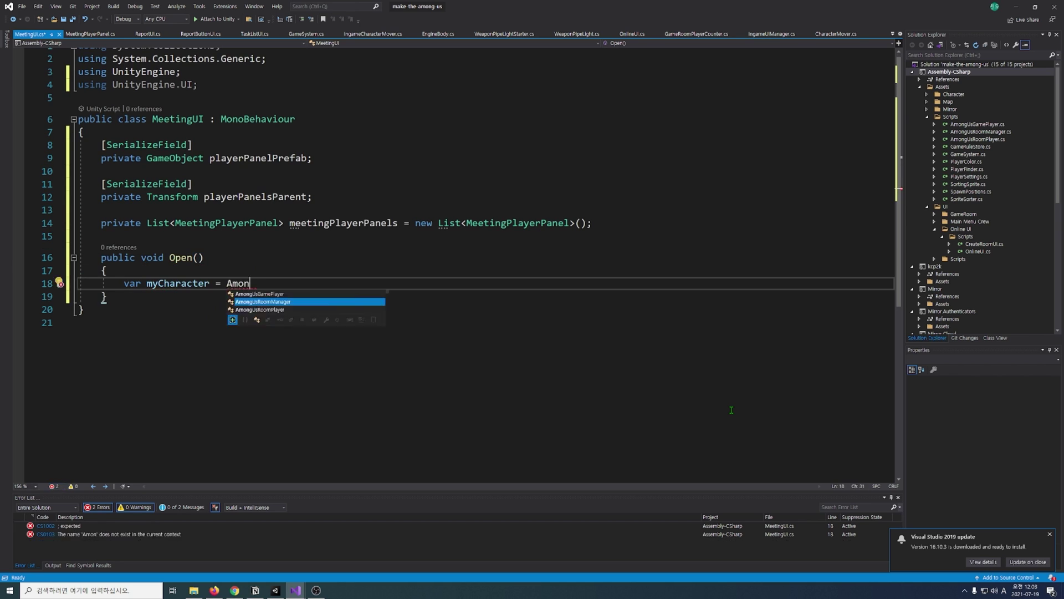
text(var myCharacter = AmongUsRoomPlayer.MyRoomPlayer.myCharacter as IngameCharacterMover; var myPanel = Instantiate(playerPanelPrefab, playerPanelsParent).GetComponent<MeetingPlayerPanel>();)
key(Return)
text(myPanel.GetComponent<MeetingPlayerPanel>().SetPlayer(myCharacter);)
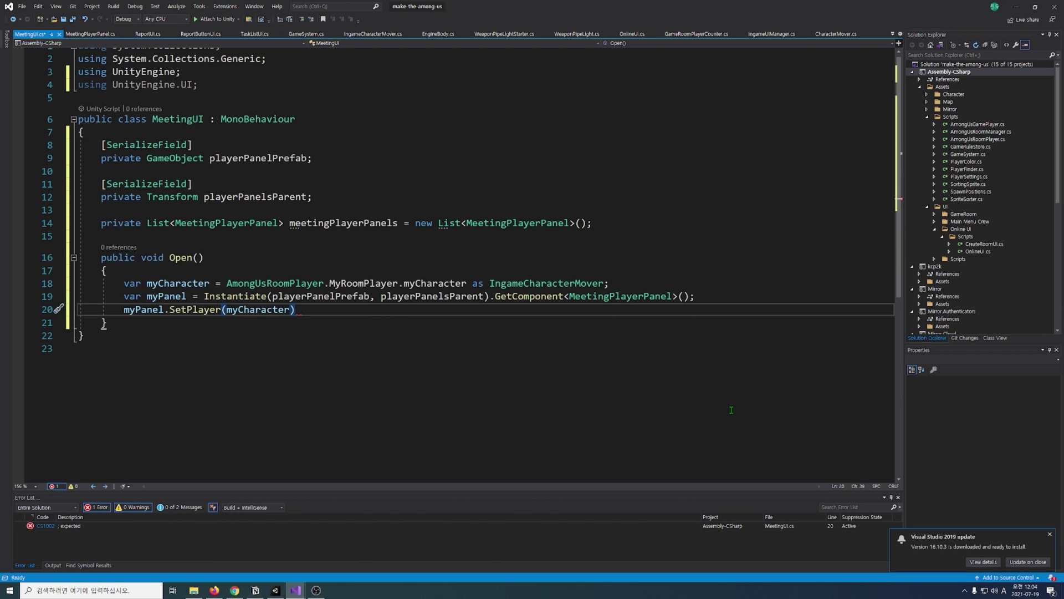
text( meetingPlayerPanels.Add(myPanel);  gameObject.SetActive(true);)
key(Return)
key(Return)
text(var players = FindObjectsOfType<IngameCharacterMover>();)
key(Return)
text(foreach(var player in players) {     if(player != myCharacter)     {         var panel = Instantiate(playerPanelPrefab, playerPanelsParent).GetComponent<MeetingPlayerPanel>();         panel.SetPlayer(player);         meetingPlayerPanels.Add(panel);)
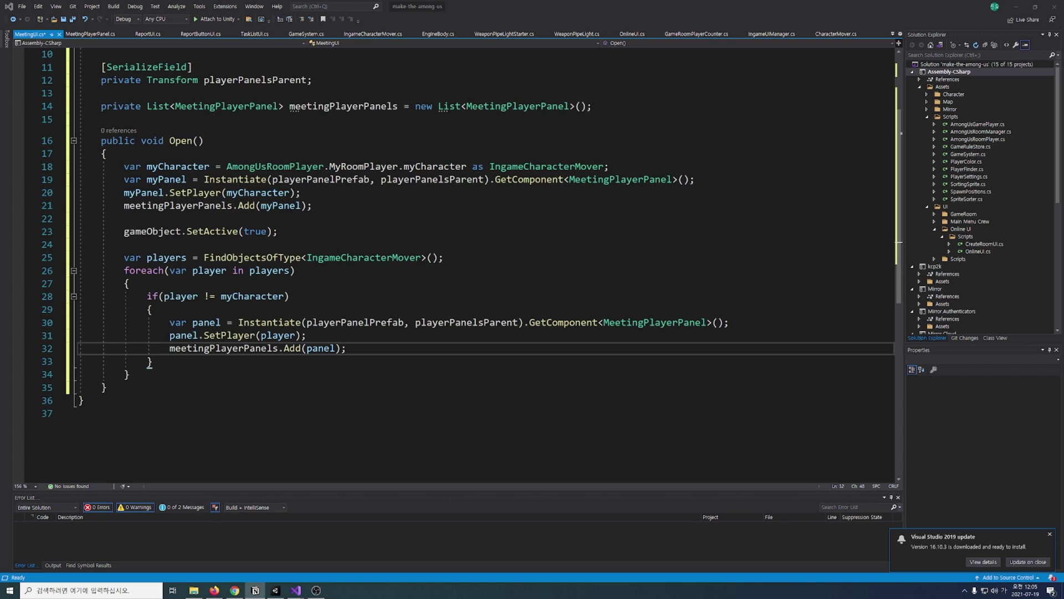
click(773, 35)
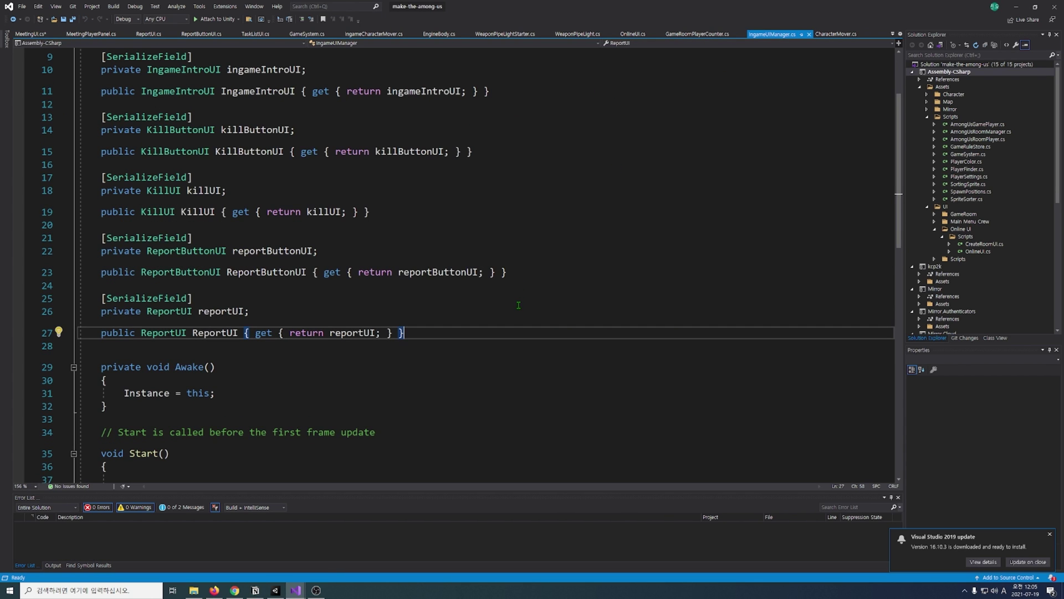
- Add a serialized meetingUI field and public MeetingUI property to IngameUIManager
text([SerializeField] private MeetingUI meetingUI; public MeetingUI MetingUI { get { return meetingUI;)
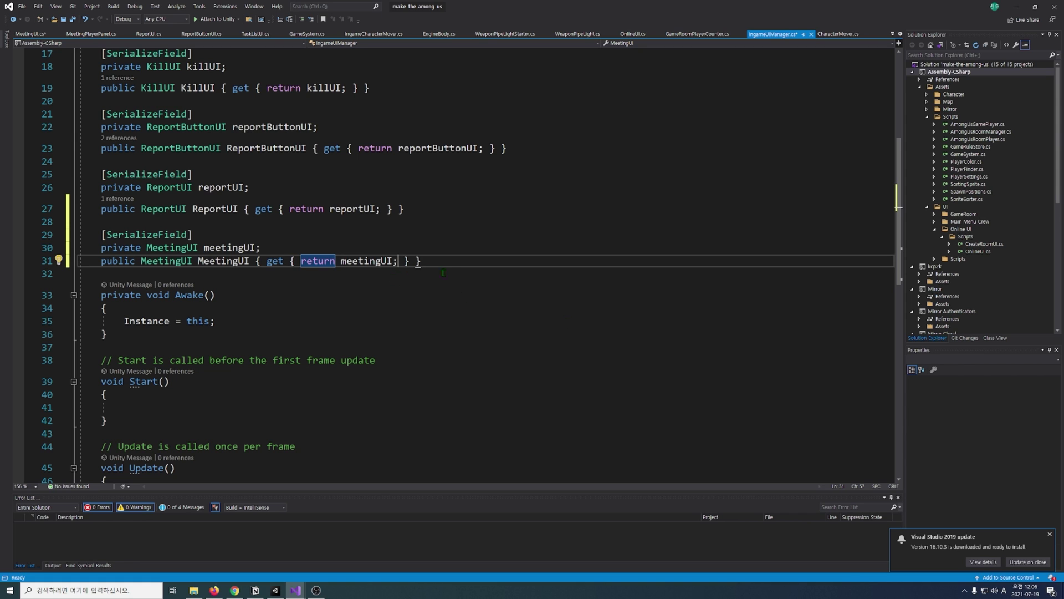
click(306, 35)
click(391, 225)
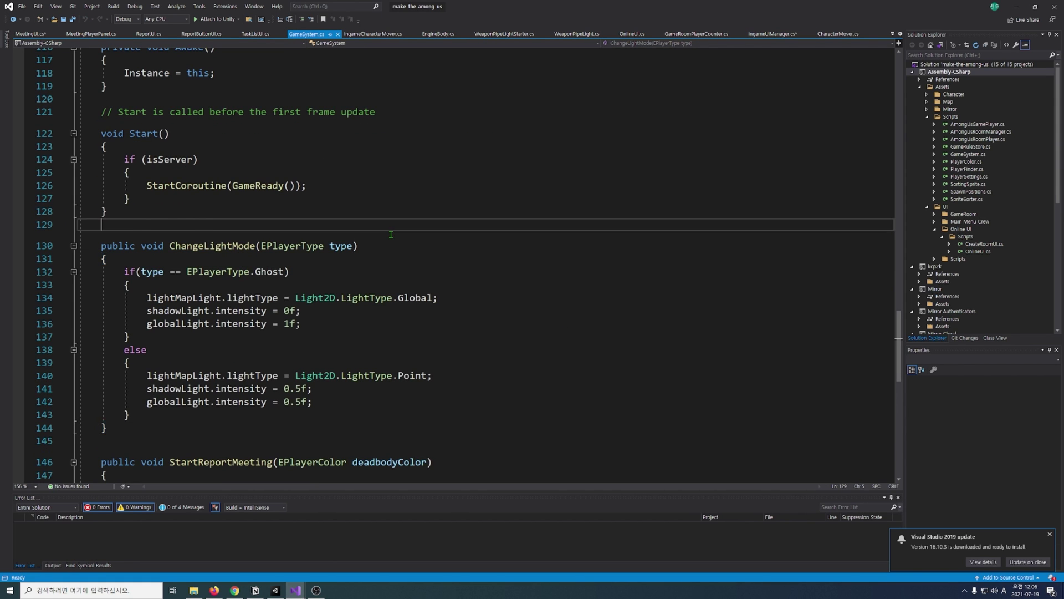
scroll(391, 234, down, 5)
click(573, 304)
- Add StartMeeting_Coroutine to GameSystem: wait 3 seconds, close ReportUI, open MeetingUI
key(Return)
key(Return)
text(private IEnumerator StartMeeting_Coroutine() {     yield return new WaitForSeconds(3f);)
key(Return)
text(IngameUIManager.Instance.ReportUI.Close();)
key(Return)
text(IngameUIManager.Instance.MeetingUI.Open();)
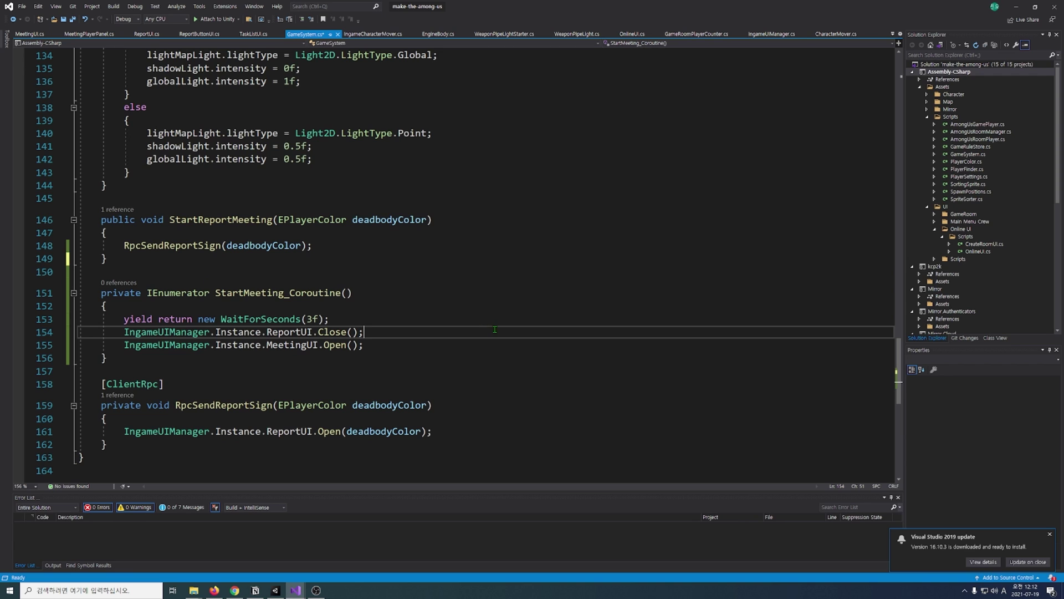
- Start StartMeeting_Coroutine from the report-sign RPC and save GameSystem.cs
click(511, 344)
scroll(516, 332, down, 3)
click(522, 313)
key(Return)
key(Return)
text(StartCoroutine(Start)
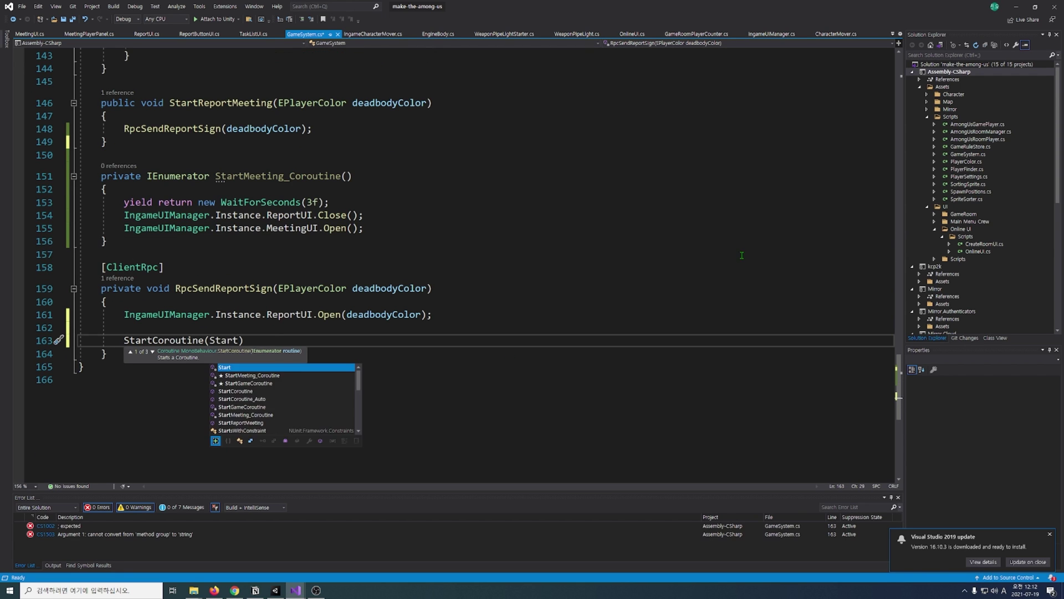
key(Tab)
text(()))
key(ctrl+s)
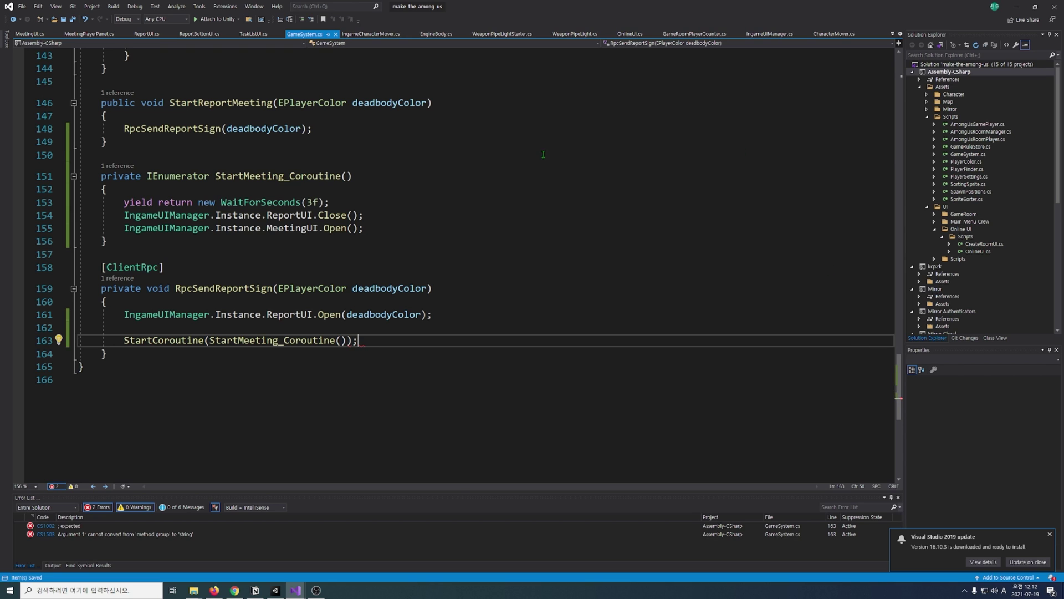
click(567, 267)
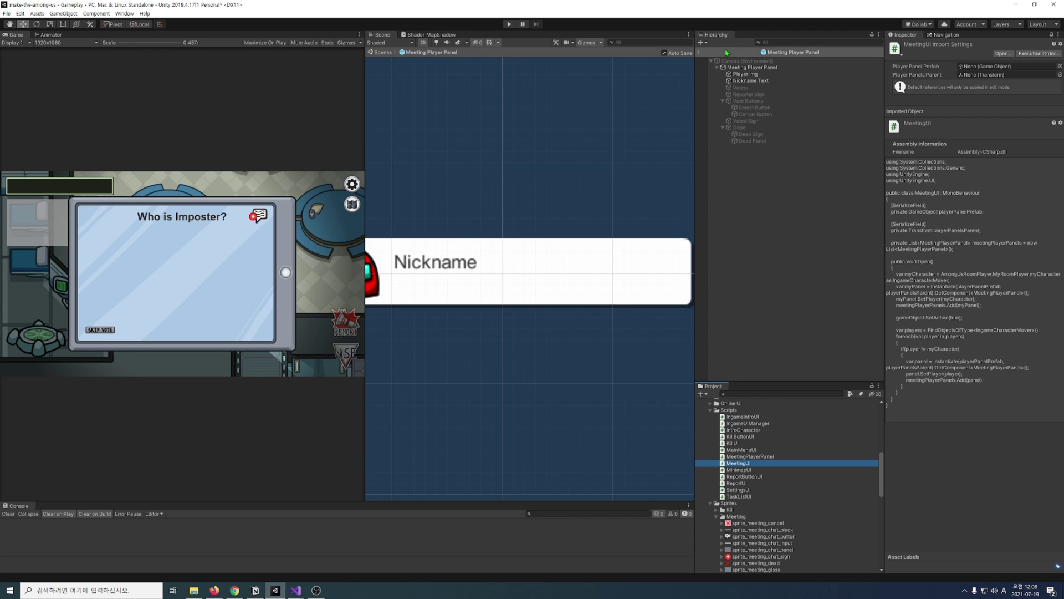
- Add MeetingUI to the Meeting UI object, linking the Meeting Player Panel prefab and Player Panels parent
click(699, 52)
click(755, 117)
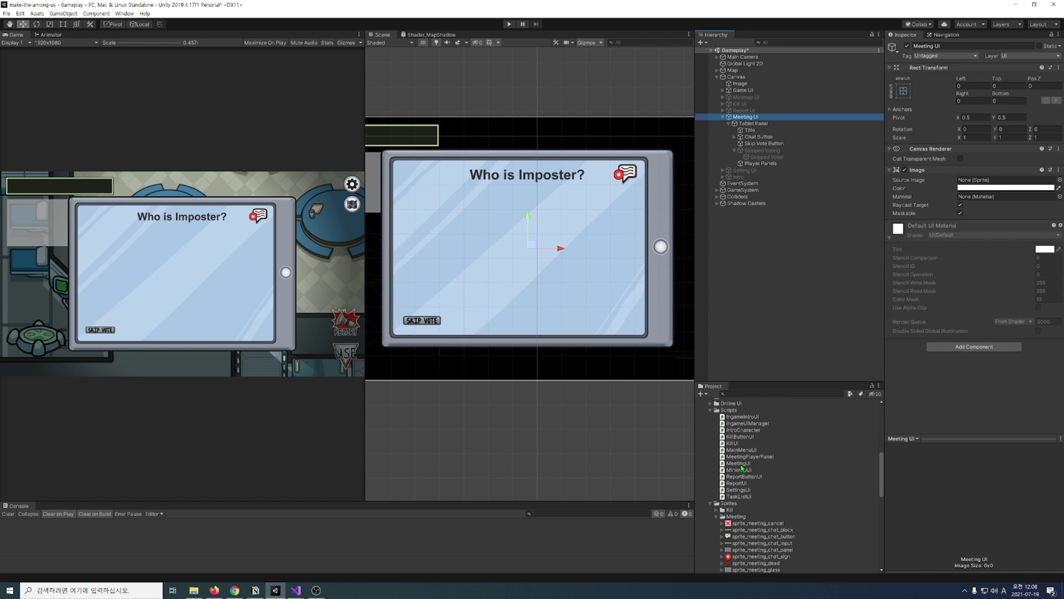
drag(741, 468, 976, 277)
scroll(776, 471, up, 5)
drag(745, 434, 997, 243)
drag(759, 164, 986, 252)
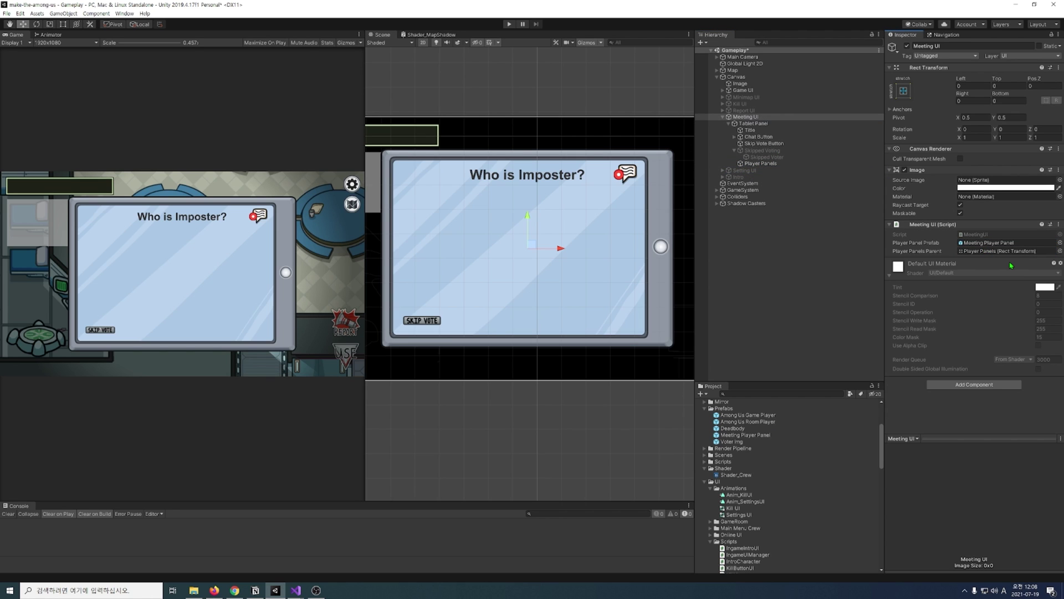
- Assign Meeting UI to the Canvas's UI manager, then deactivate Meeting UI
click(736, 78)
drag(745, 116, 1002, 386)
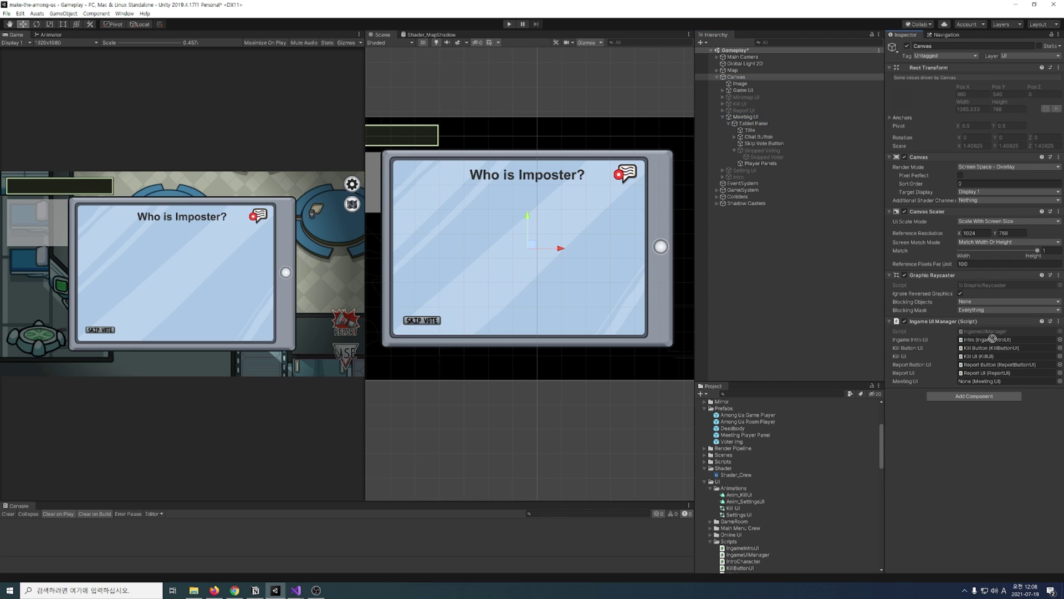
drag(999, 383, 999, 384)
double_click(999, 381)
click(907, 46)
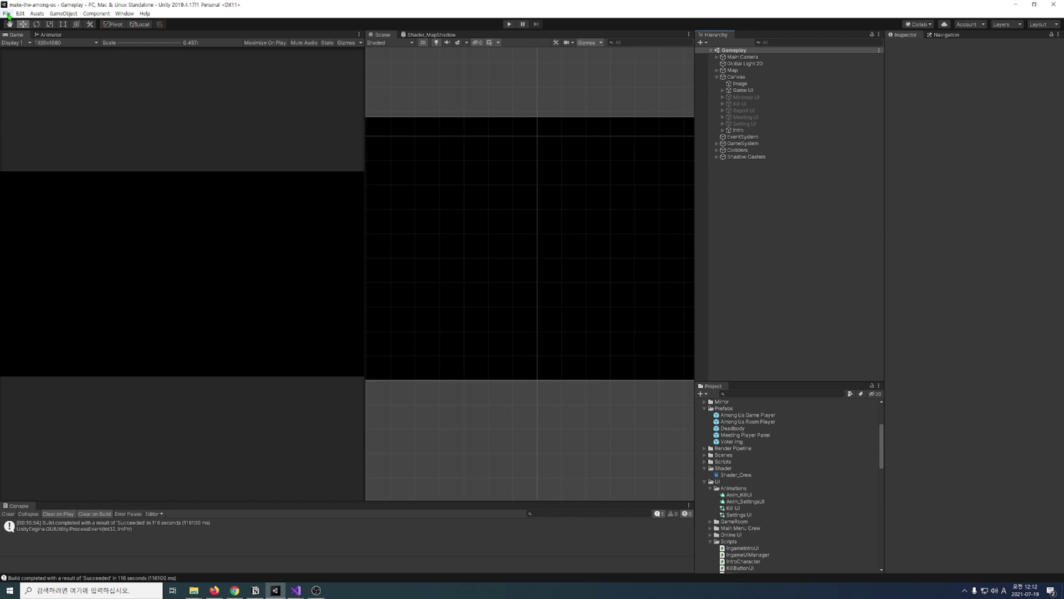
- Build the game from Build Settings into the Build folder
click(7, 14)
click(45, 95)
click(557, 360)
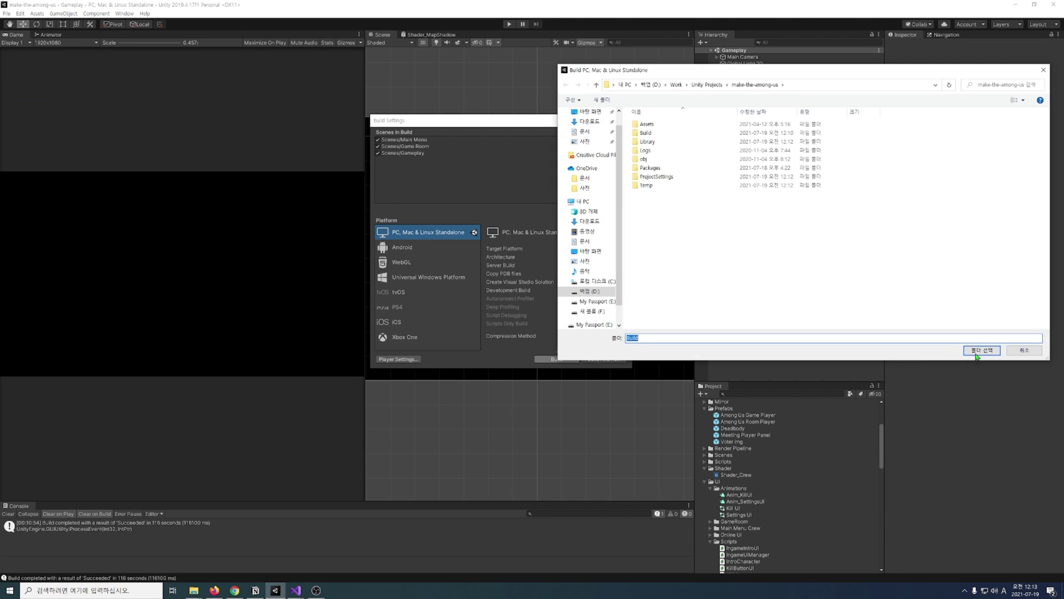
click(978, 352)
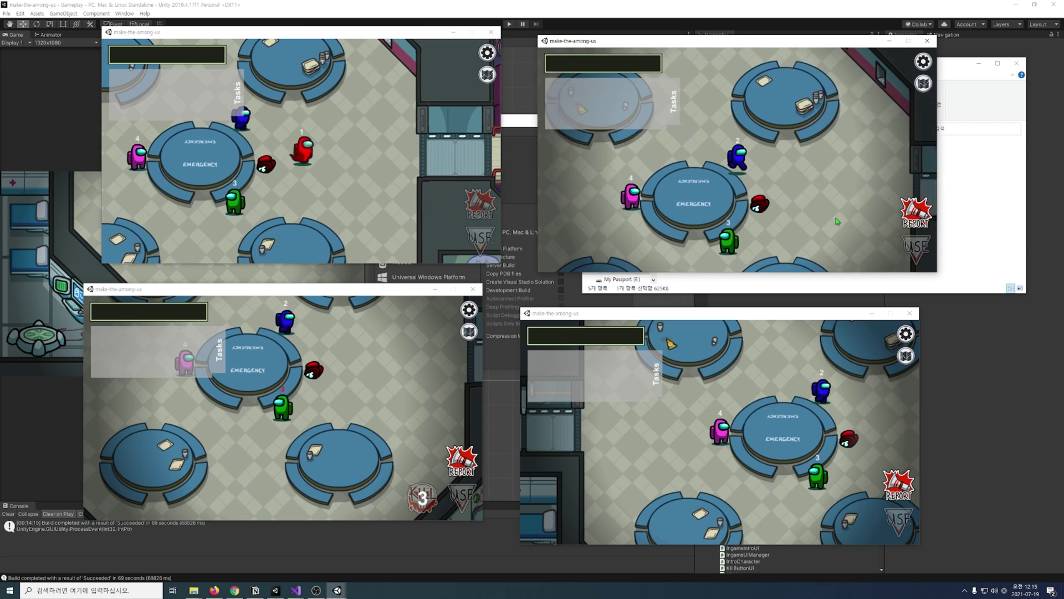
- Test the build by reporting a dead body to bring up the voting meeting
click(915, 210)
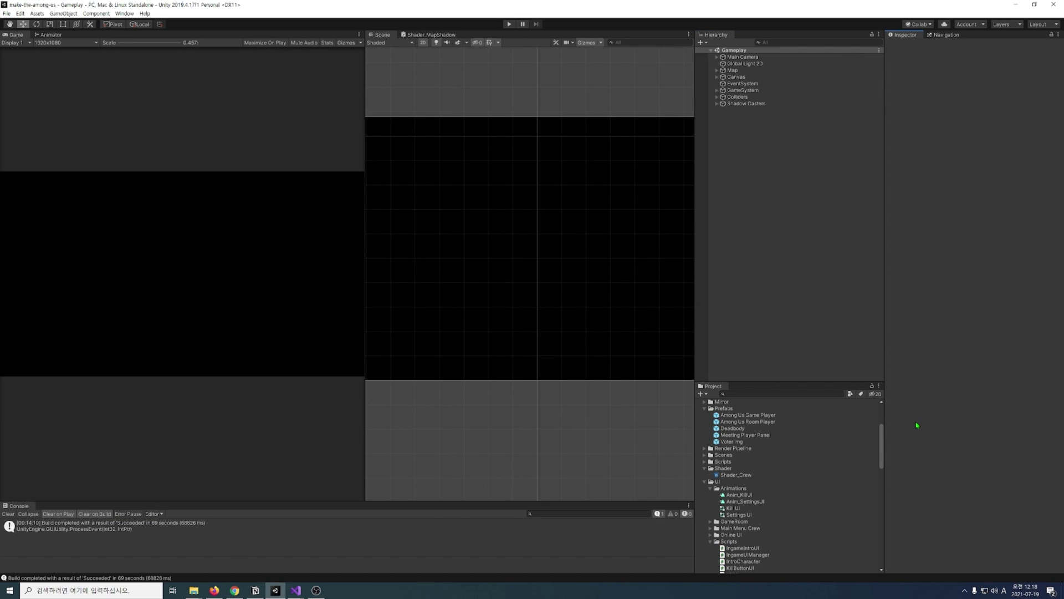
scroll(756, 472, down, 3)
scroll(763, 480, down, 5)
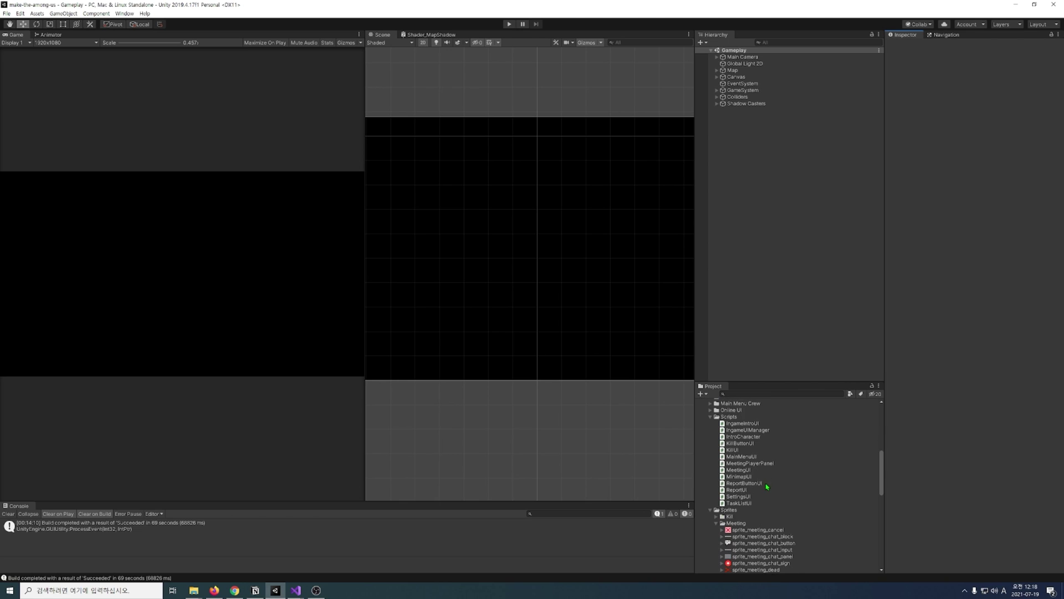
- In MeetingPlayerPanel.cs, add a serialized GameObject voteButtons field and mark targetPlayer [HideInInspector]
click(765, 464)
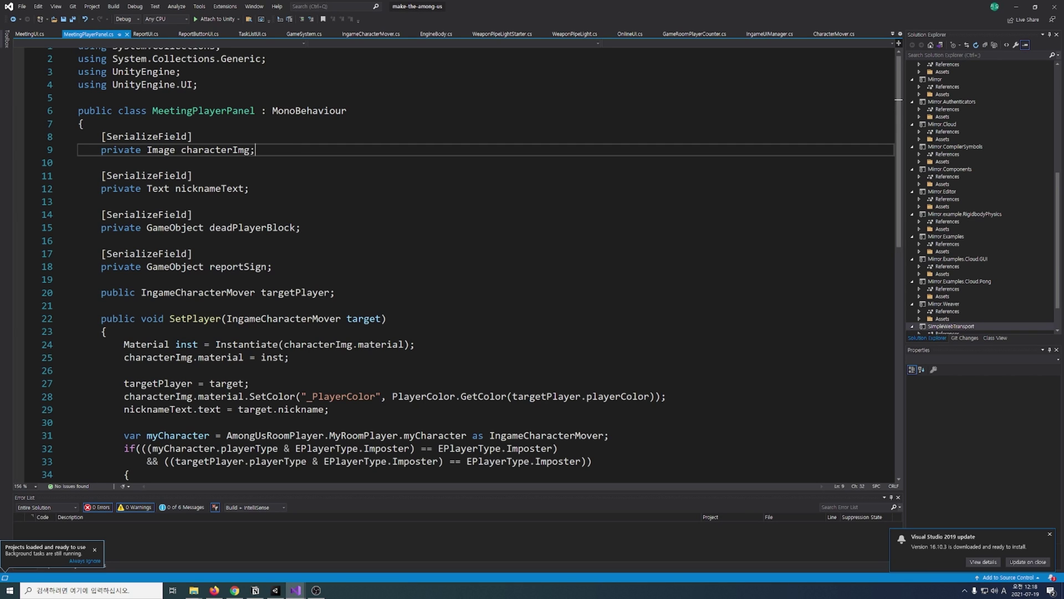
click(409, 269)
key(Return)
key(Return)
text([SerializeField])
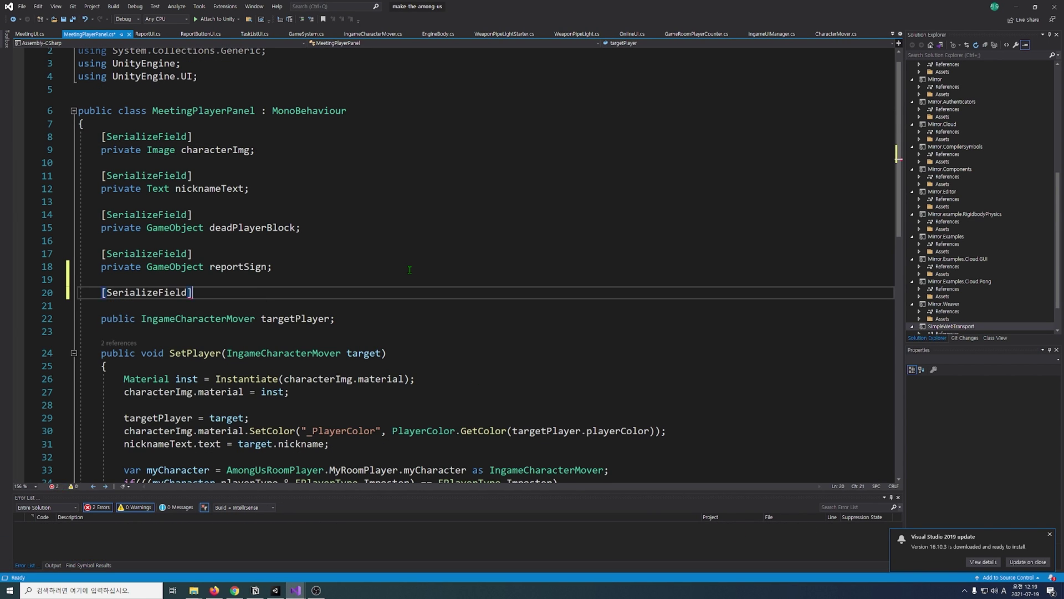
key(Return)
text(private G)
key(Tab)
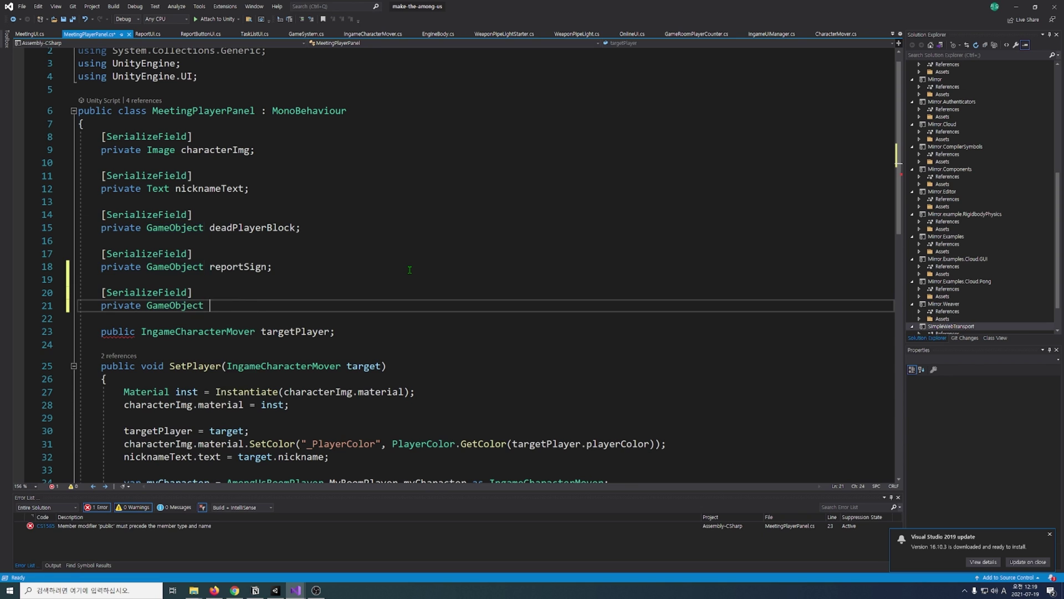
text(voteButtons;)
key(Return)
text([HideInInspector)
- Add OnClickPlayerPanel() calling voteButtons.SetActive(true), save, and return to Unity
scroll(410, 270, down, 7)
click(679, 339)
key(Return)
key(Return)
text(public void OnClick)
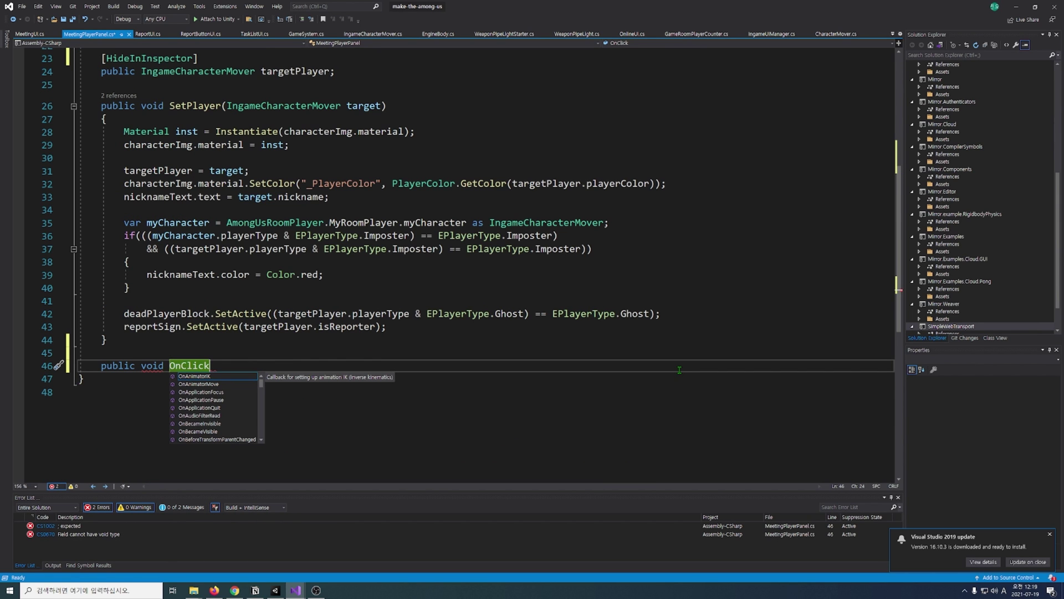
text(PlayerPanel)
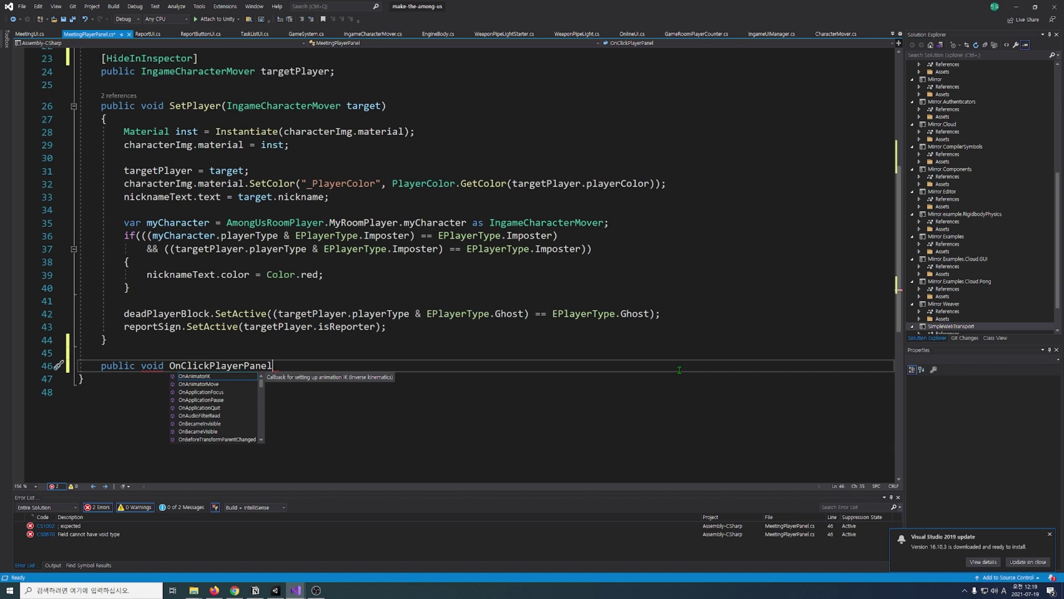
text(())
key(Return)
text({)
key(Return)
text(voteButtons)
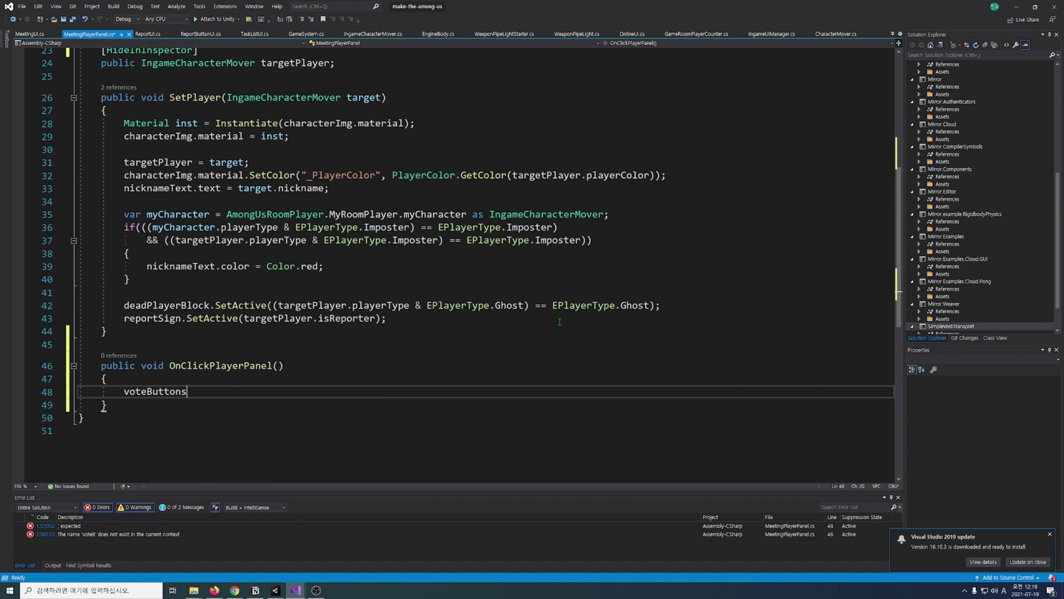
text(.Set)
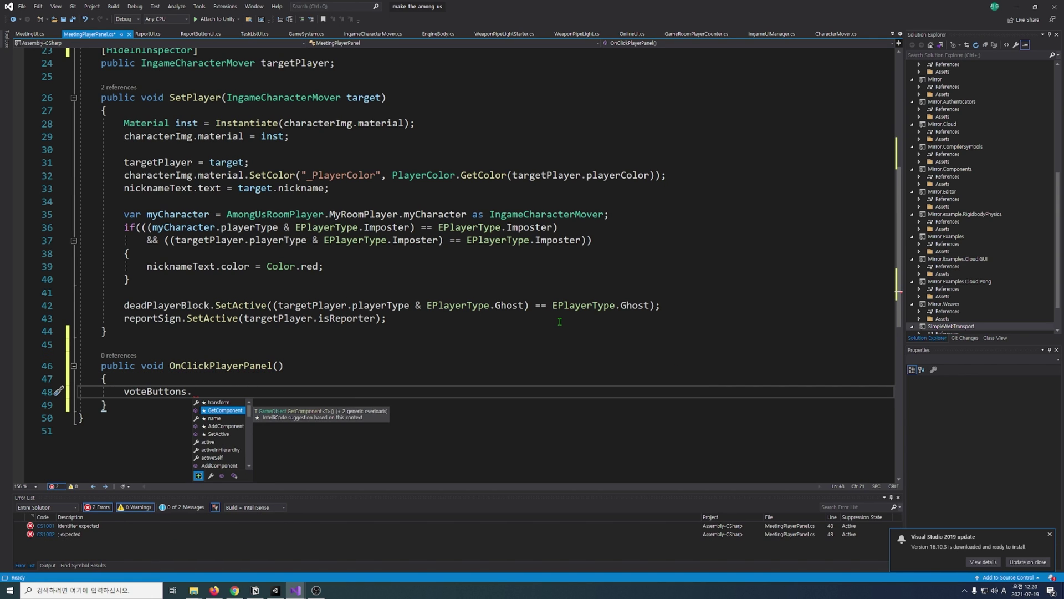
key(Tab)
text((true);)
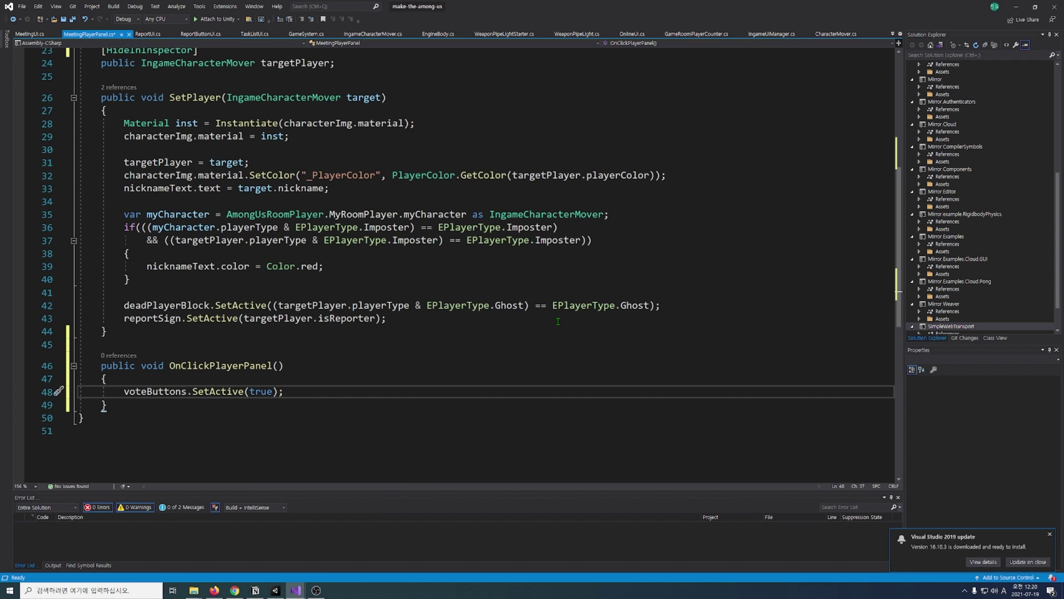
key(ctrl+s)
key(alt+Tab)
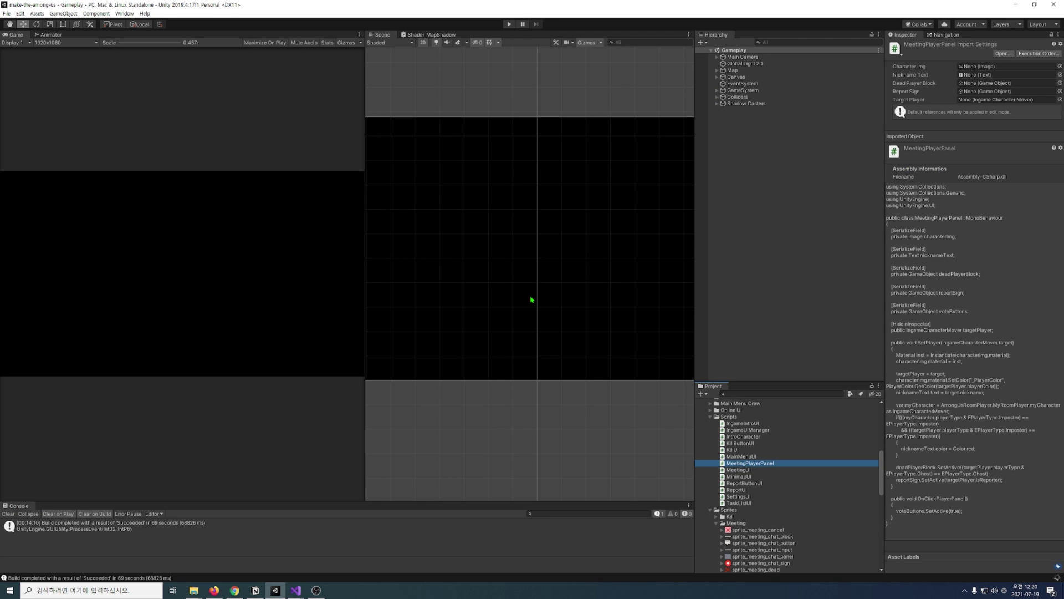
- In the Meeting Player Panel prefab, assign Vote Buttons to its field and add a Button component
scroll(772, 463, up, 5)
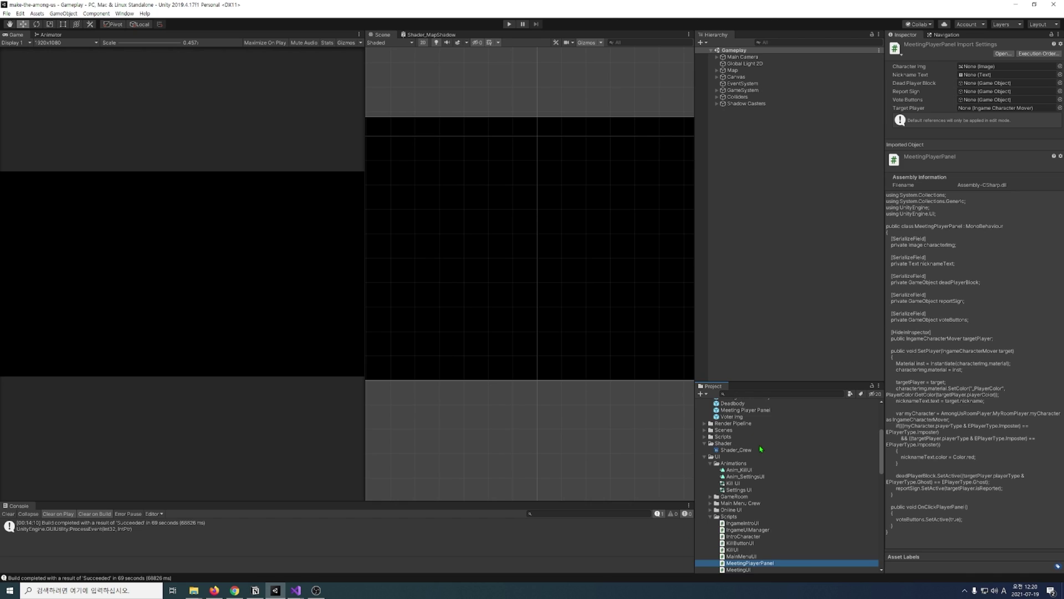
double_click(772, 463)
drag(749, 101, 988, 309)
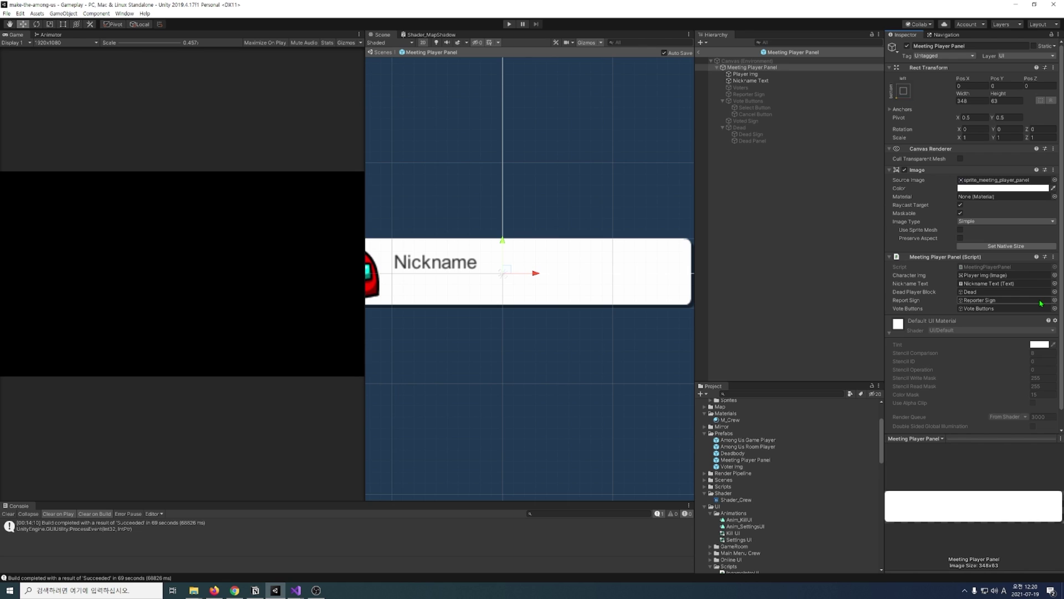
scroll(1041, 304, down, 1)
click(966, 424)
text(contebutton)
key(Return)
- Set the Button's Transition to None and its On Click to the panel's OnClickPlayerPanel
click(998, 246)
click(996, 253)
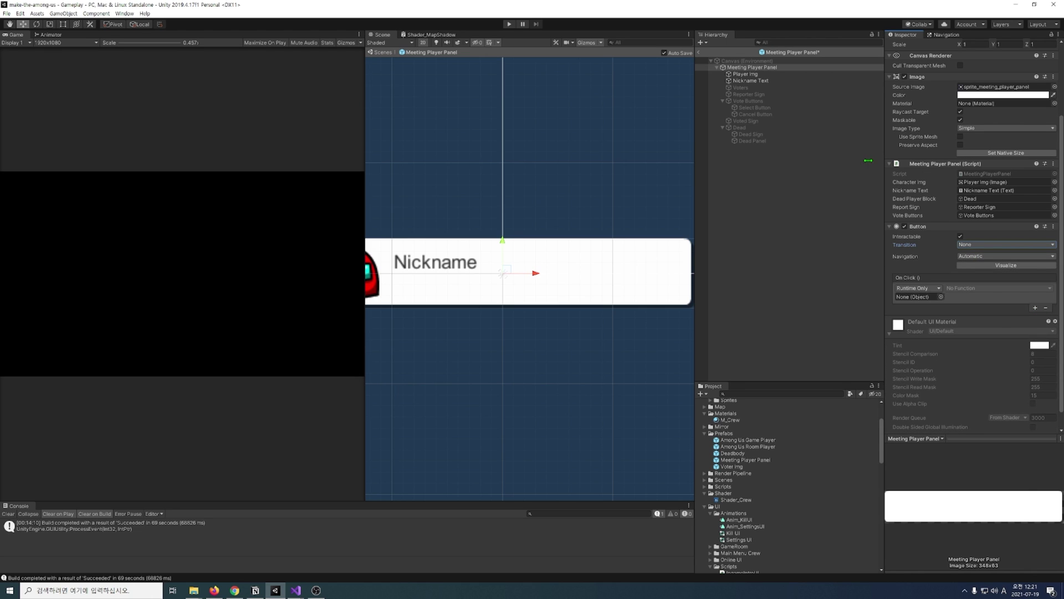
drag(751, 67, 918, 297)
click(975, 289)
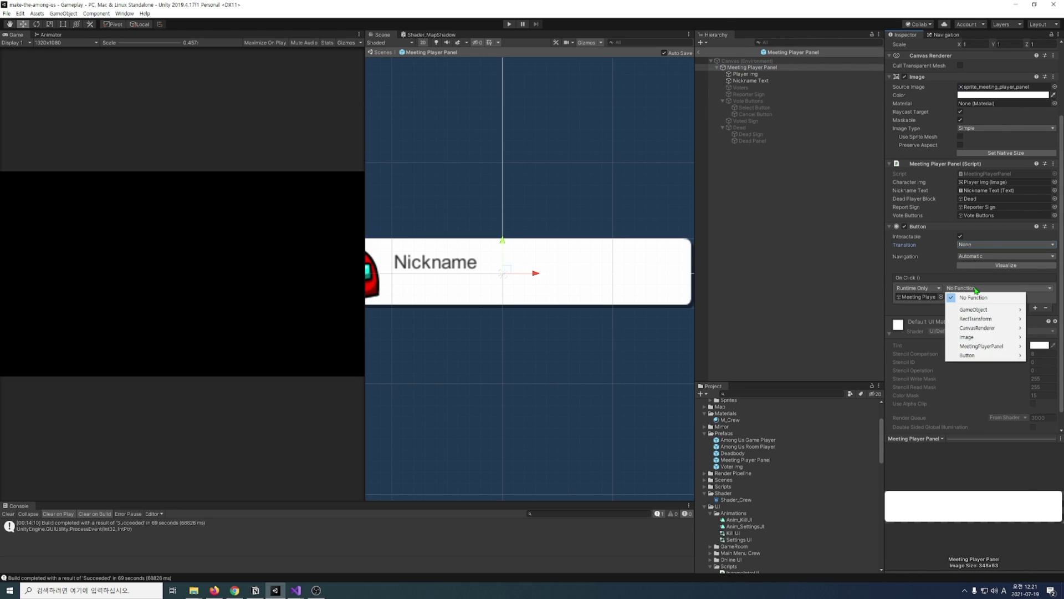
mouse_move(996, 348)
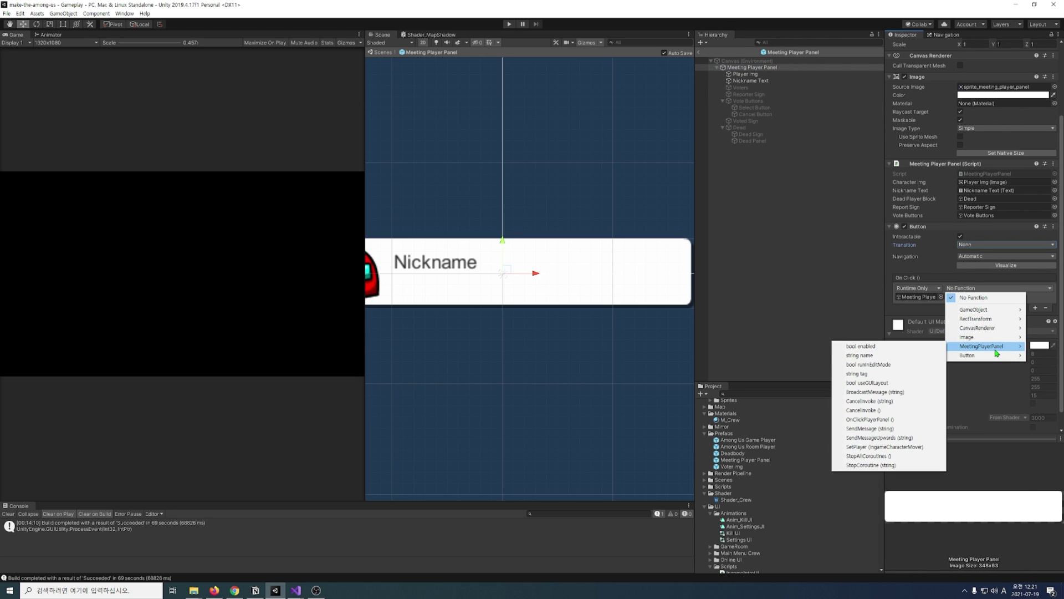
click(881, 420)
- Leave prefab editing and start File > Build And Run
click(7, 13)
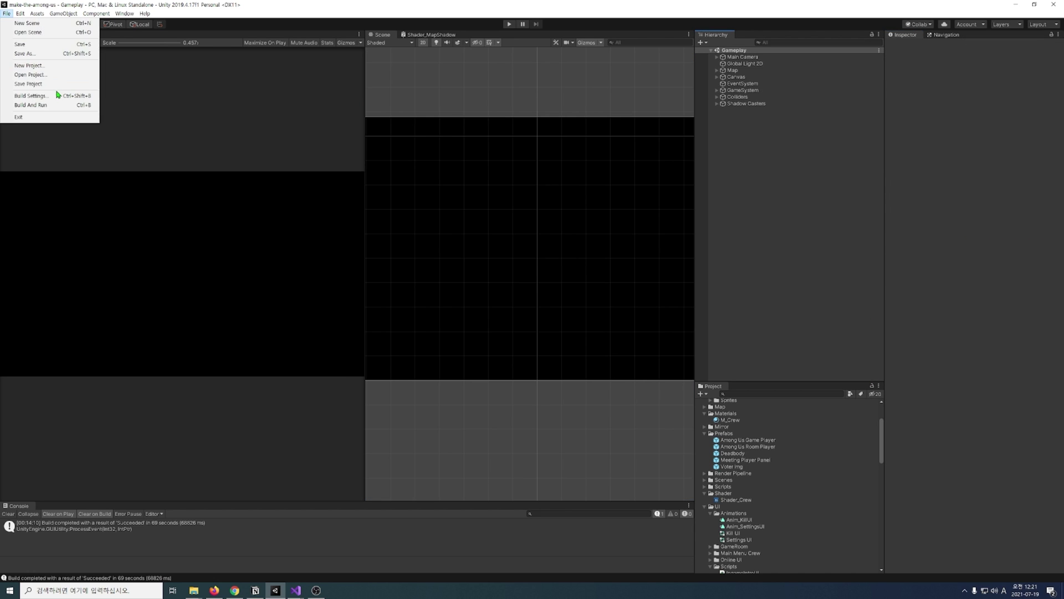
click(22, 100)
click(556, 359)
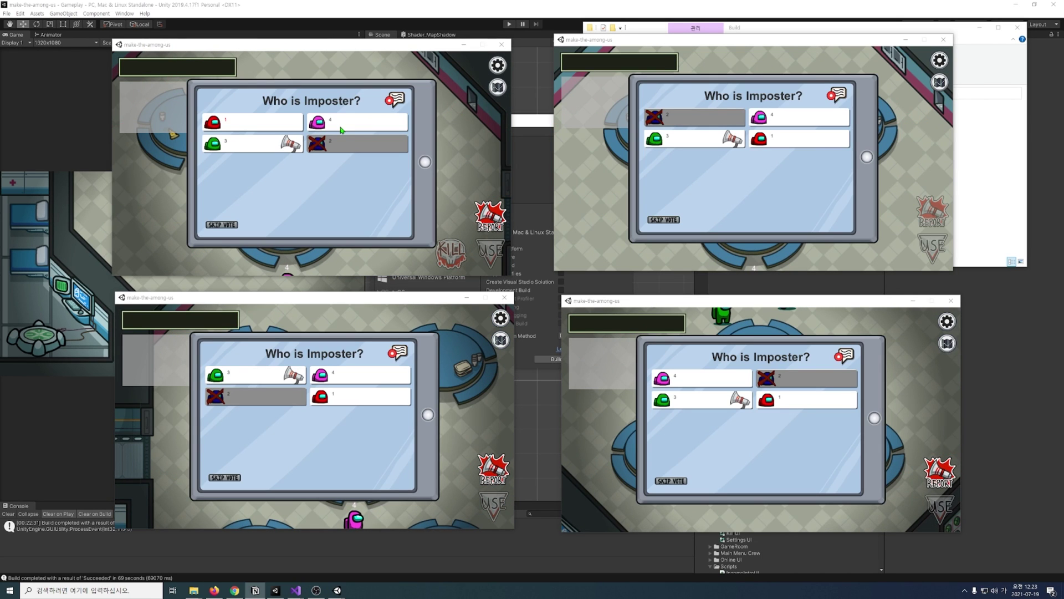
- In two game windows, click the pink, red, green and dead player 2 panels to check their vote buttons
click(341, 130)
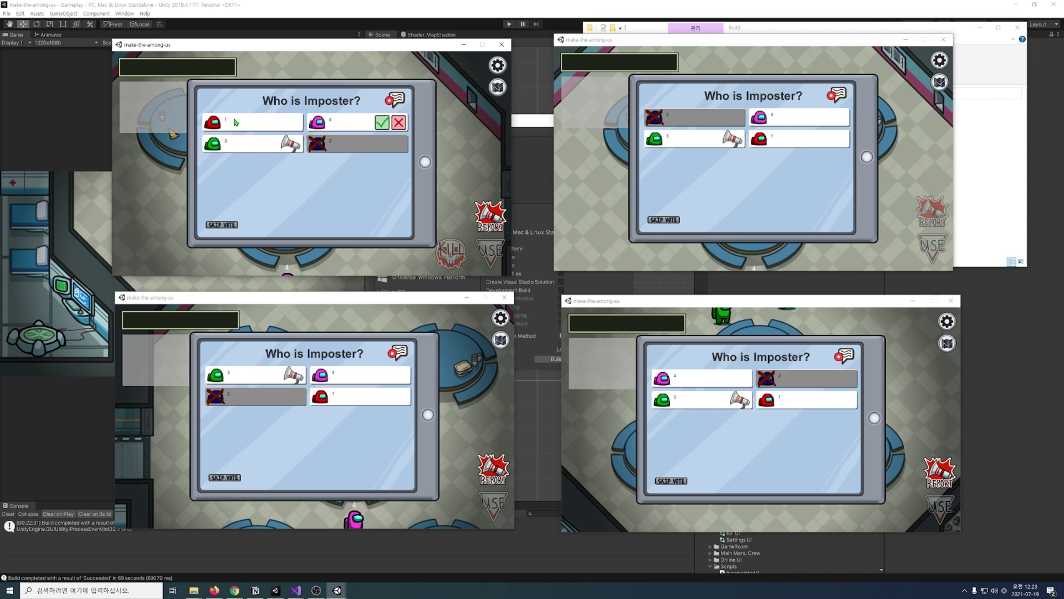
click(259, 130)
click(252, 153)
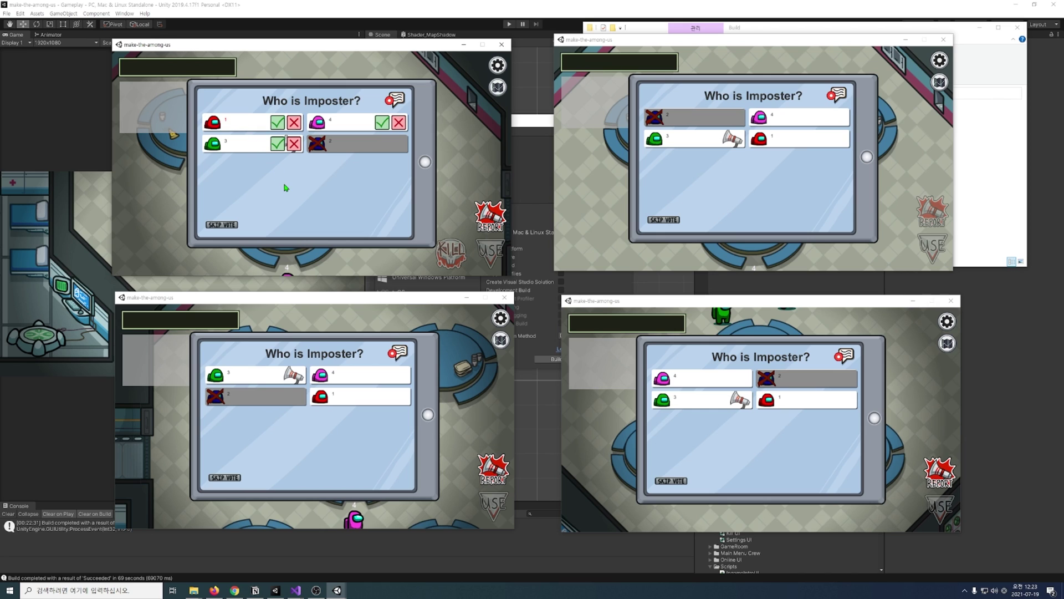
click(326, 148)
click(694, 144)
click(778, 142)
click(783, 123)
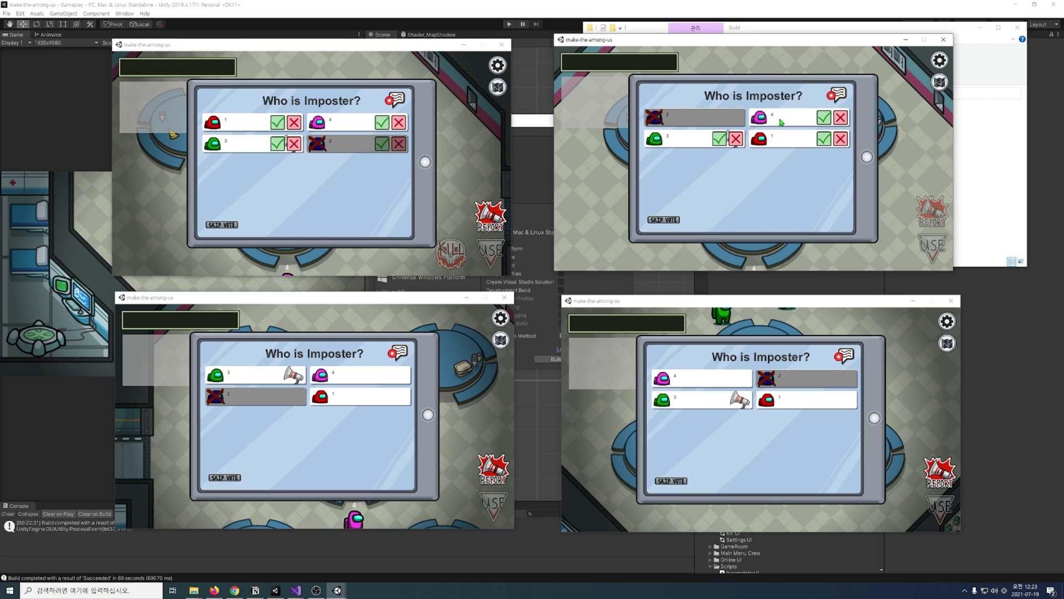
click(690, 119)
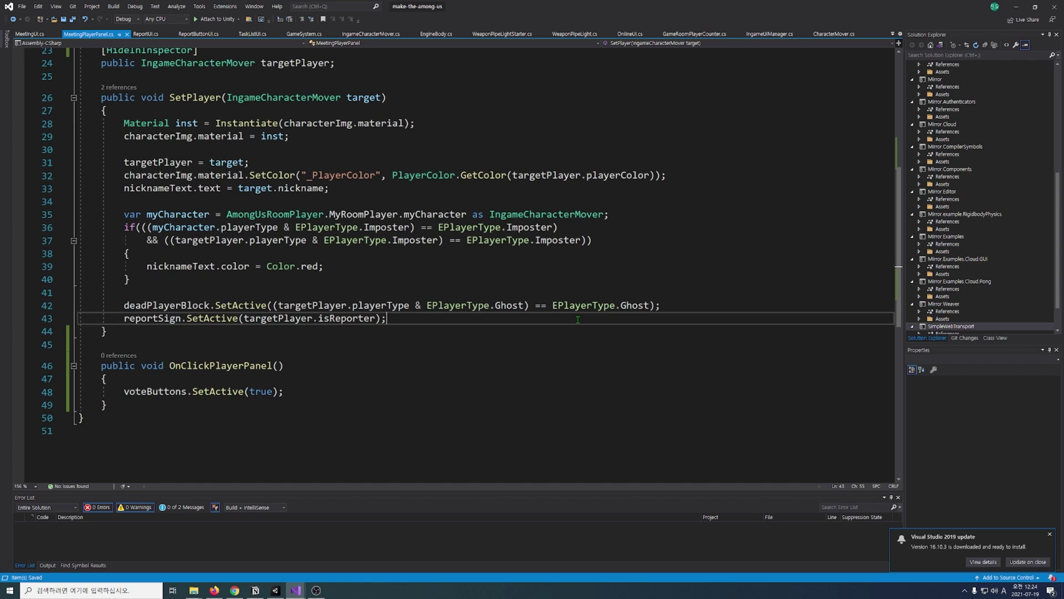
- In MeetingPlayerPanel.cs, add a bool isDead line holding the ghost-check condition above deadPlayerBlock
key(alt+Tab)
click(166, 292)
key(Return)
drag(650, 318, 273, 318)
click(299, 305)
text(bool isDead =)
text((targetPlayer.playerType & EPlayerType.Ghost) == EPlayerType.Ghost;)
- Replace the deadPlayerBlock SetActive argument with isDead
double_click(169, 305)
key(ctrl+c)
drag(273, 317, 650, 317)
key(ctrl+v)
- Add GetComponent<Button>().interactable = !isDead; and open MeetingUI.cs
key(Return)
text(GetComponent<Button>().interactable = !isDead;)
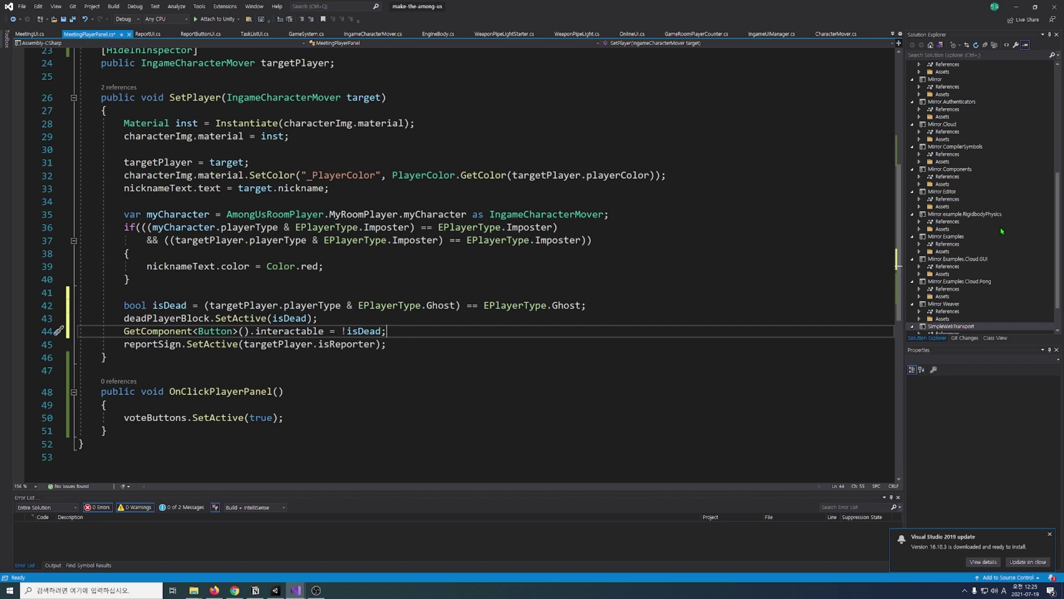
scroll(433, 354, down, 1)
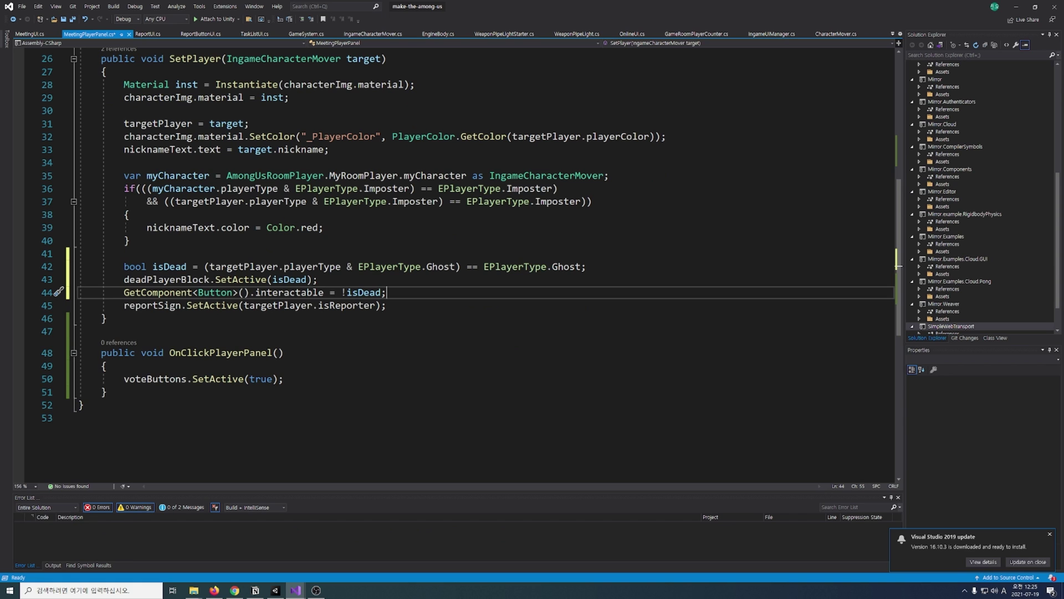
click(283, 353)
scroll(283, 353, up, 1)
click(35, 34)
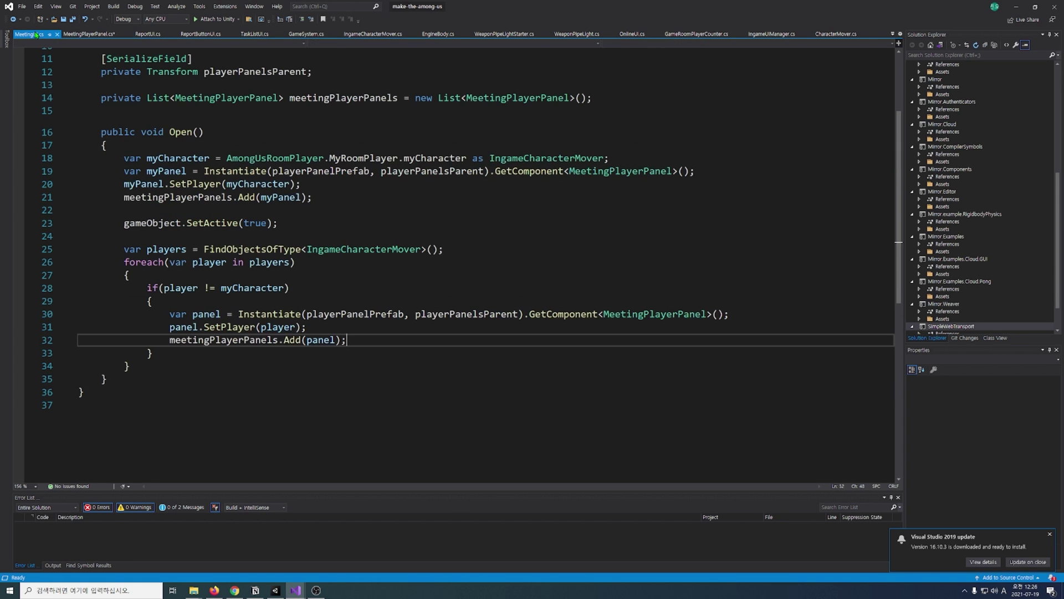
- Add a public Unselect() method calling voteButtons.SetActive(false) to MeetingPlayerPanel
click(374, 181)
scroll(366, 183, up, 2)
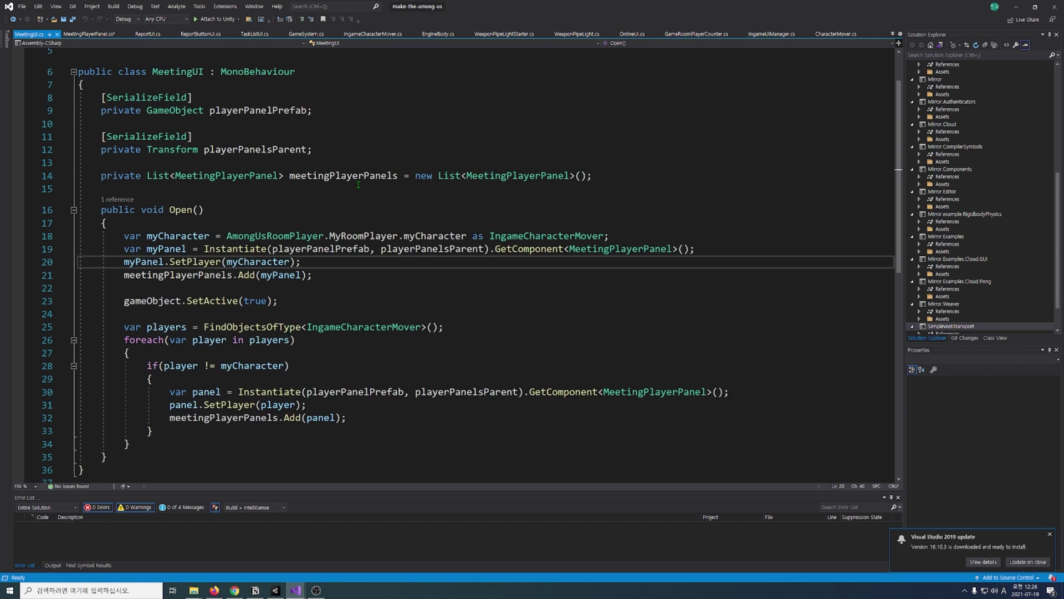
drag(592, 175, 101, 175)
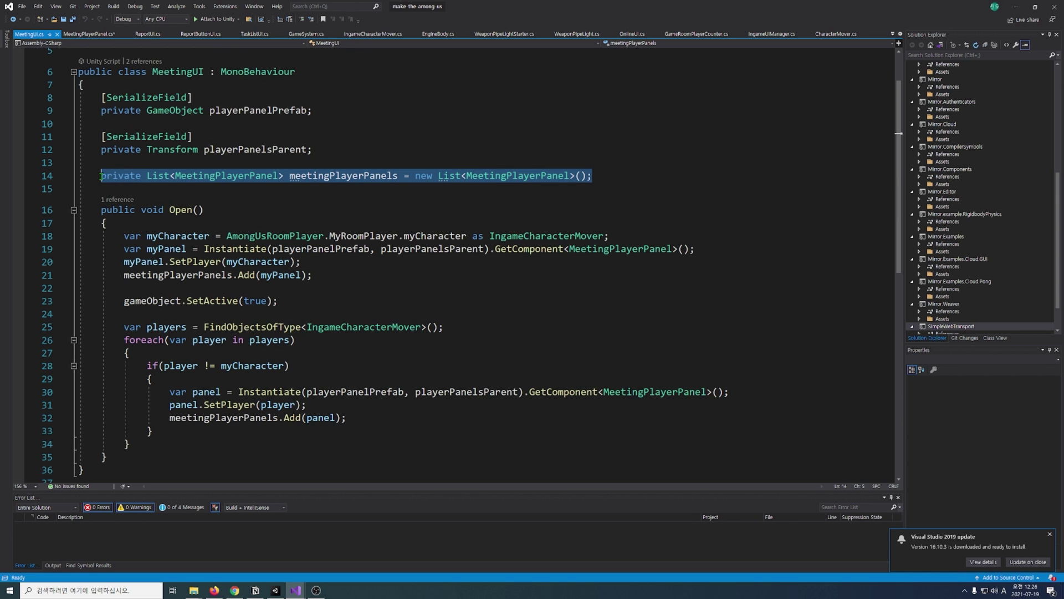
click(475, 221)
key(ctrl+Tab)
click(366, 269)
scroll(366, 277, down, 4)
click(403, 276)
key(Return)
key(Return)
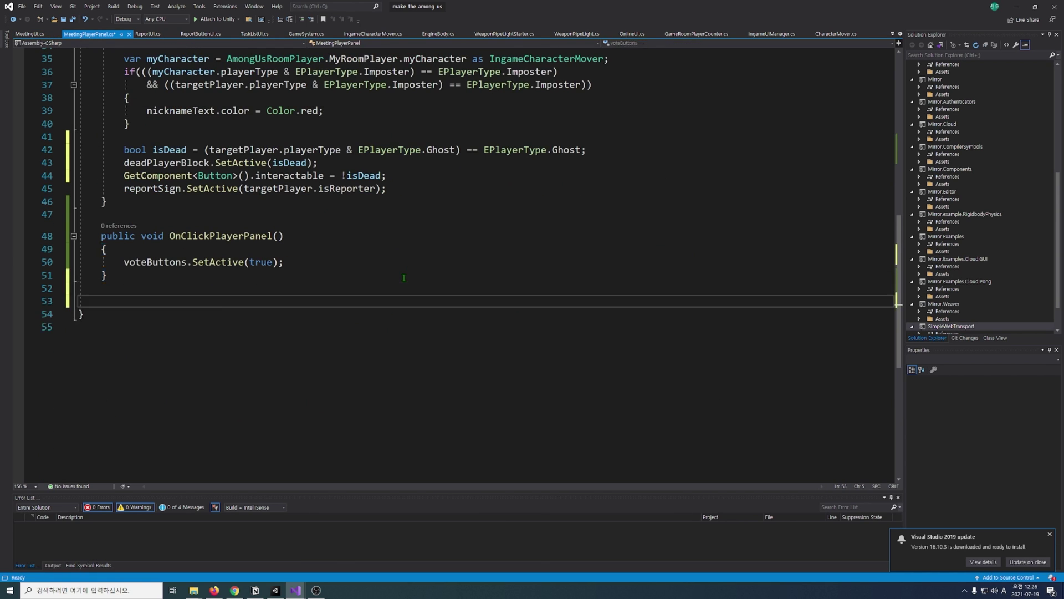
text(public void Unselect())
key(Return)
text({)
key(Return)
text(vot)
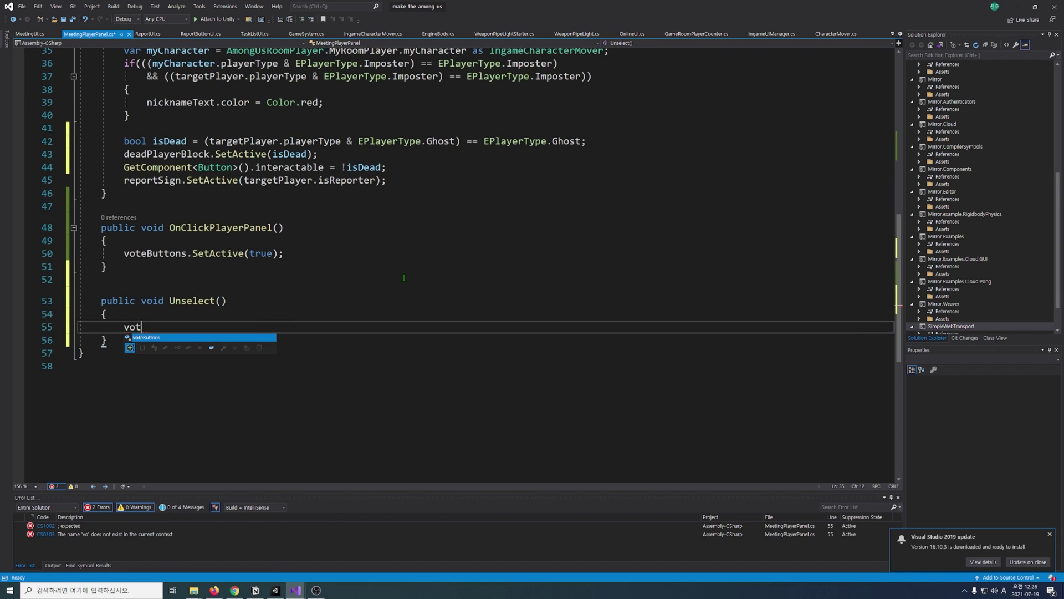
text(eButtons.SetActive(false);)
- In MeetingUI, add SelectPlayerPanel(MeetingPlayerPanel _panel) calling Unselect() on every meetingPlayerPanels entry, and save
key(ctrl+Tab)
scroll(230, 327, up, 3)
scroll(325, 284, down, 6)
click(325, 284)
key(Return)
key(Return)
text(p)
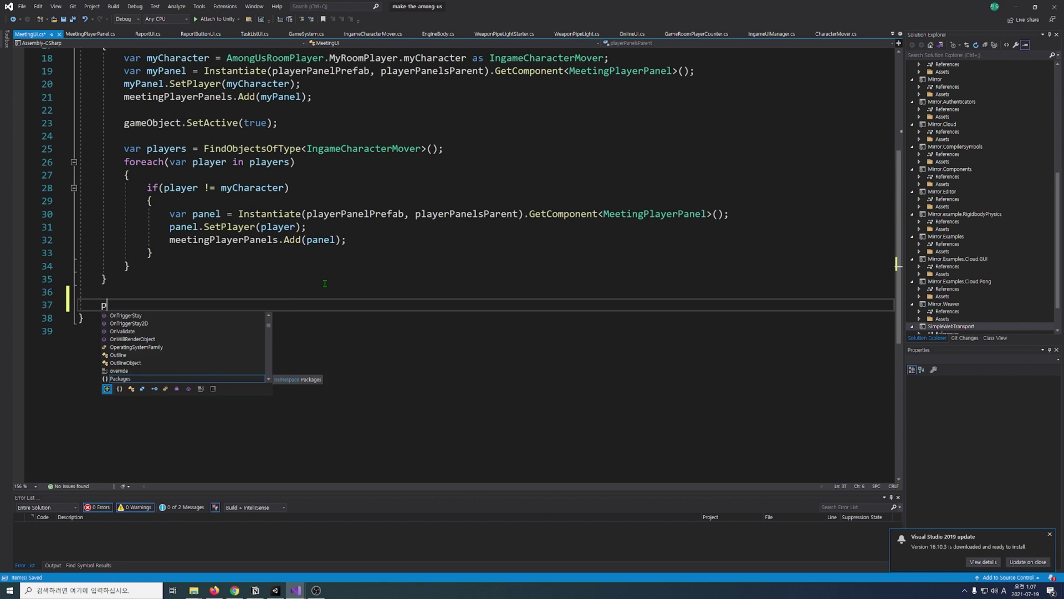
text(ublic void SelectPlayerPanel(MeetingPlayerPanel _panel)
key(Return)
text({)
key(Return)
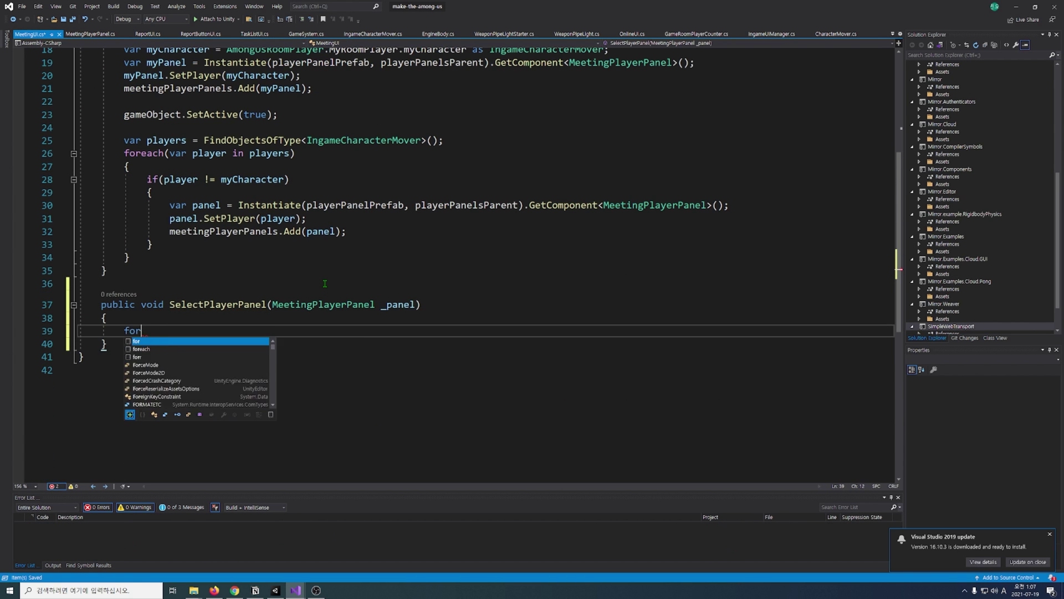
text(foreach(var panel in mee)
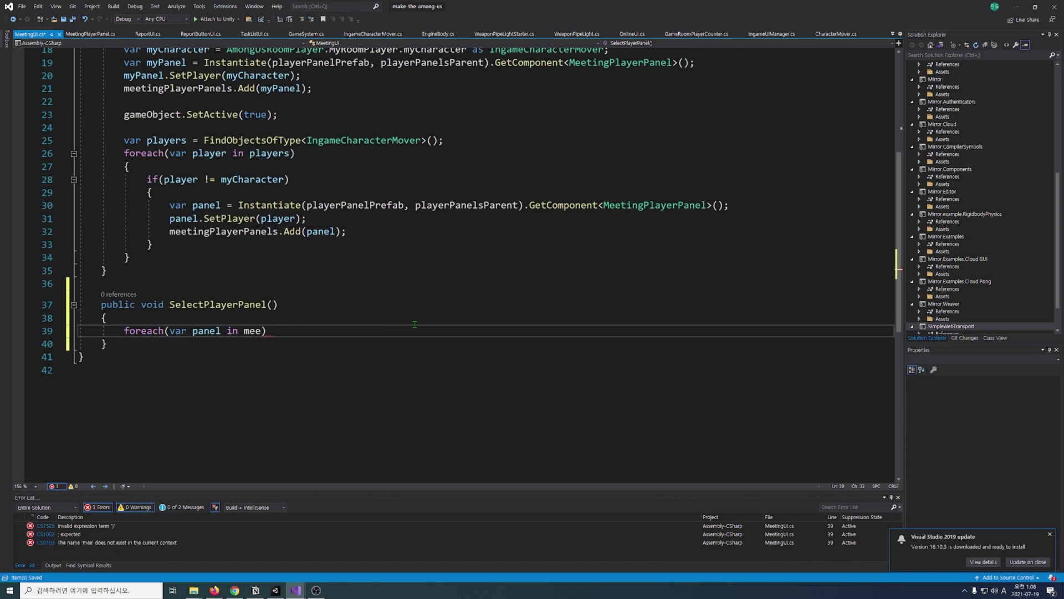
key(Tab)
key(Return)
text({)
key(Return)
text(panel.Unselect();)
key(ctrl+s)
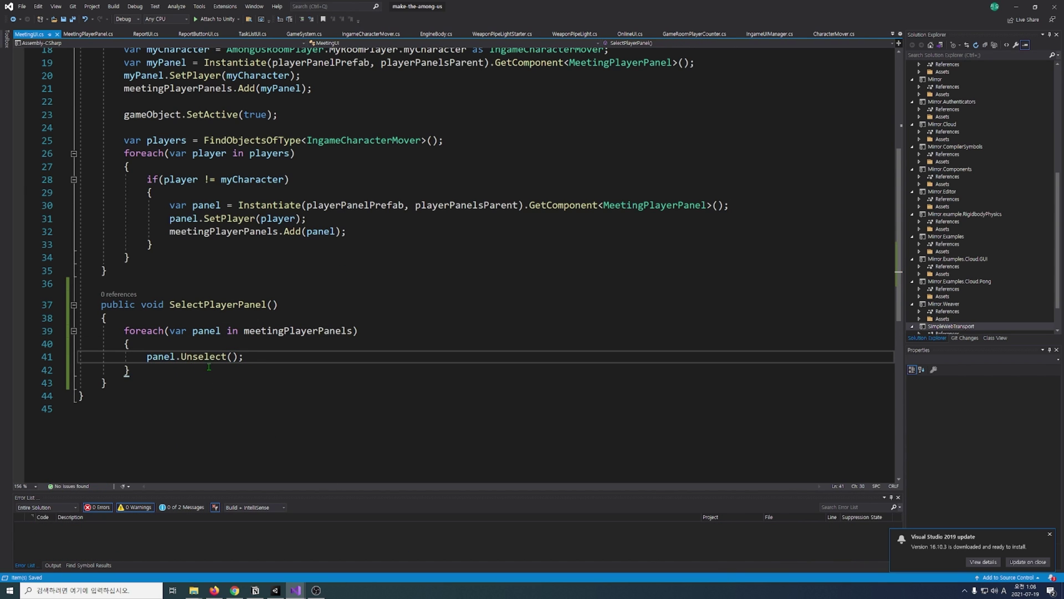
ctrl+click(203, 356)
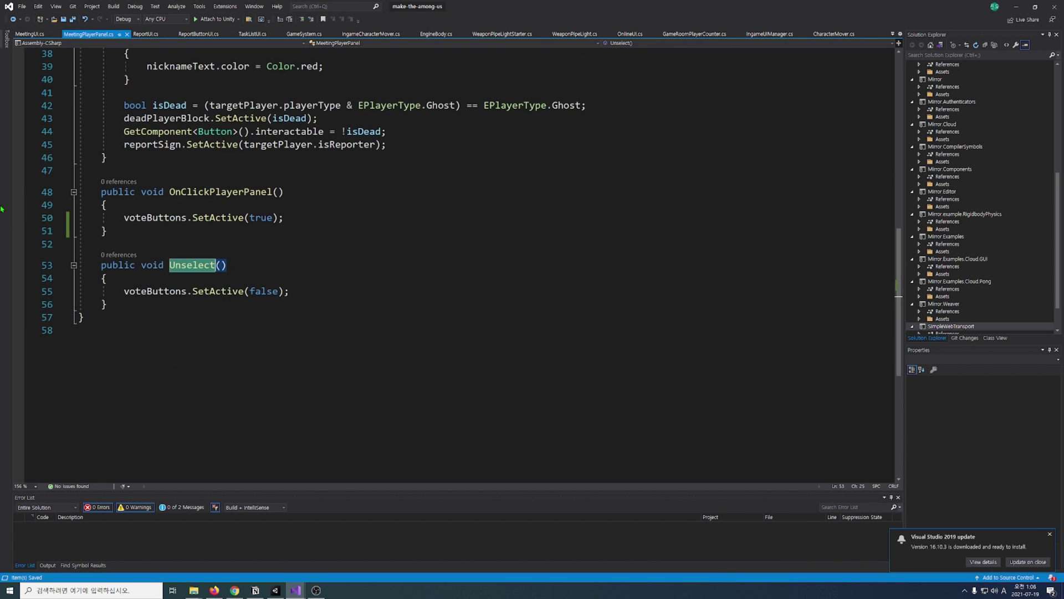
- Start OnClickPlayerPanel with a myCharacter lookup and an IngameUIManager.Instance.MeetingUI.SelectPlayerPanel() call
click(302, 222)
click(313, 206)
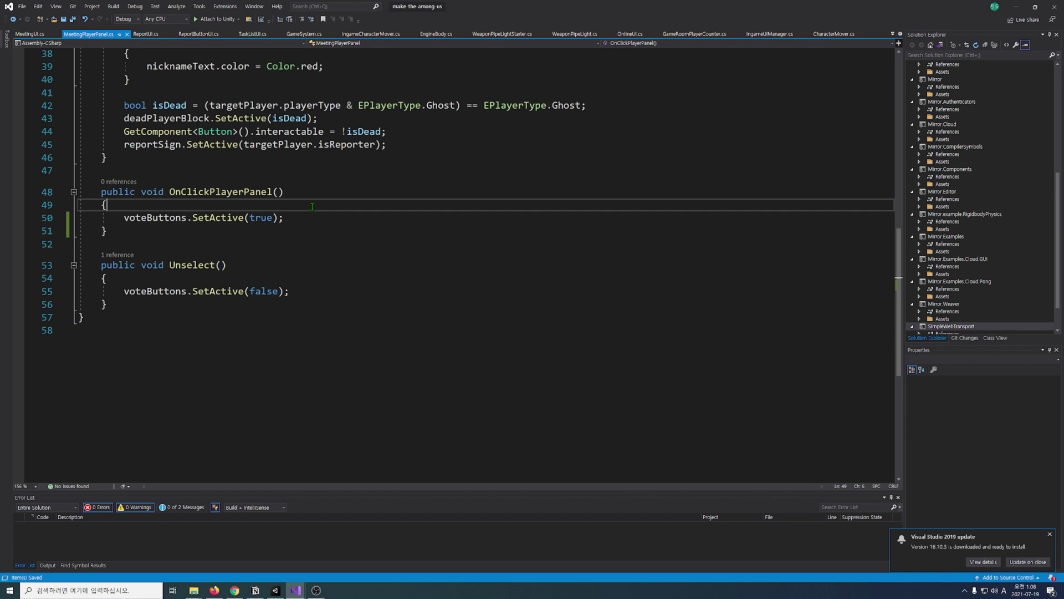
key(Return)
text(IngameUIManager.Instance.)
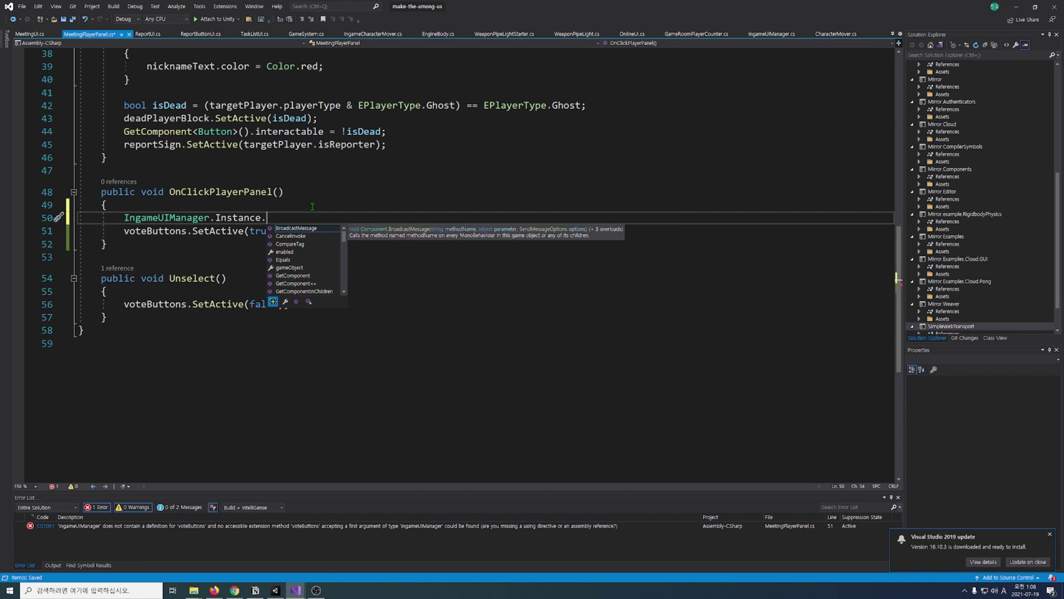
text(MeetingUI.SelectPlayerPanel();)
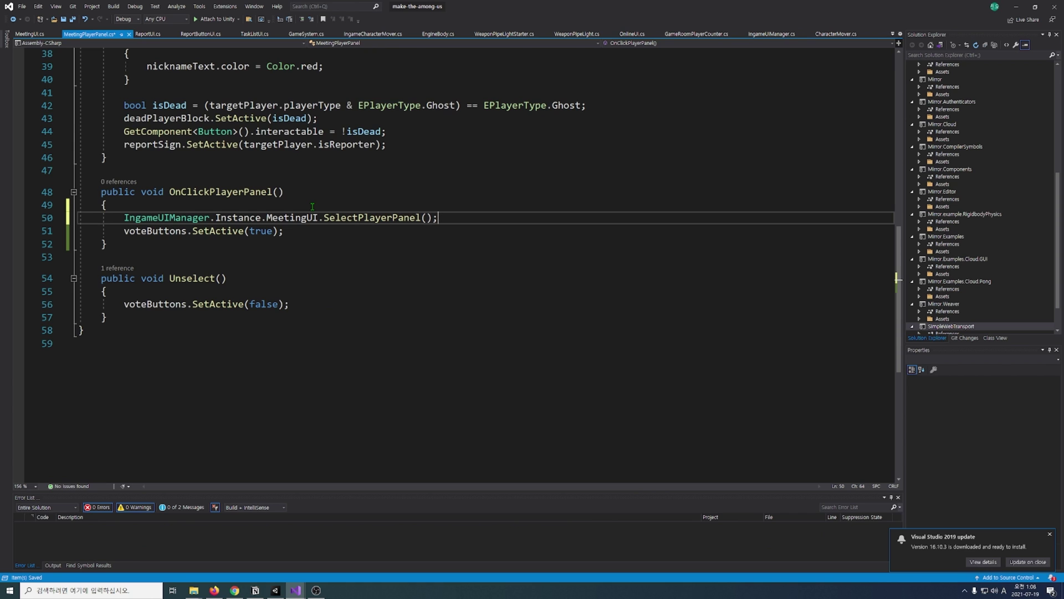
click(313, 207)
key(Return)
scroll(313, 206, up, 2)
text(var myCharacter = AmongUs)
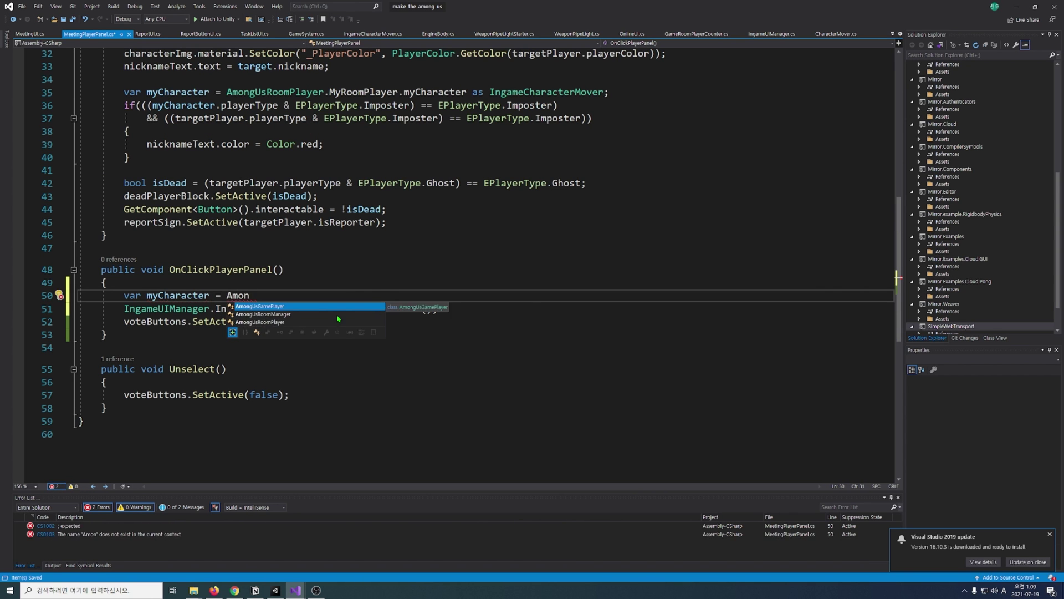
text(RoomPlayer.MyRoomPlayer.myCharacter as IngameCharacterMover;)
- Wrap SelectPlayerPanel and voteButtons.SetActive(true) in an if block for non-Ghost characters, save, and return to Unity
key(Return)
text(if((myCharacter.playerType & EPlayerType.Ghost) != EPlayerType.)
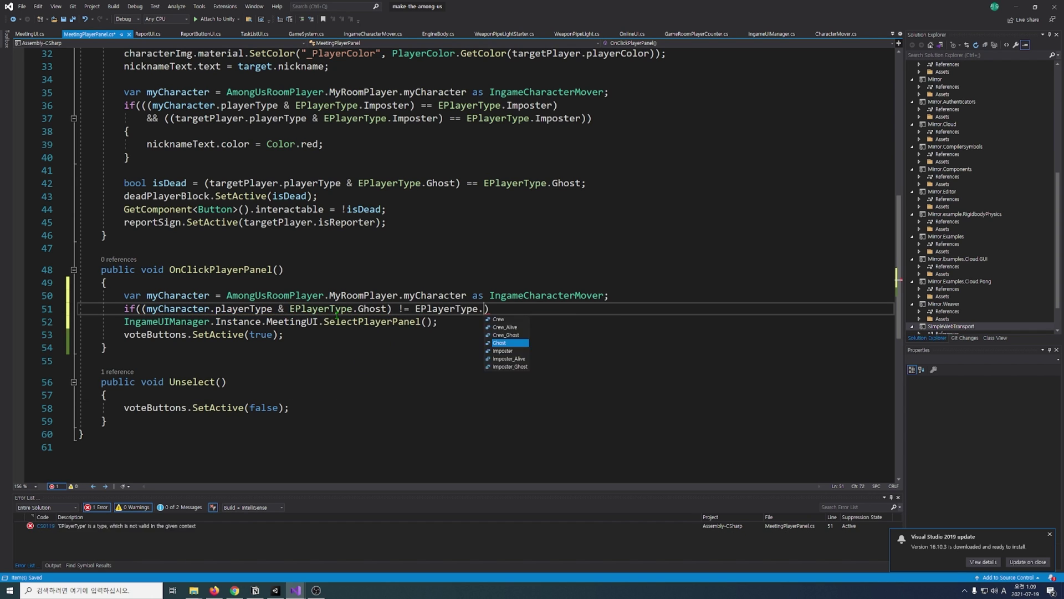
text(Ghost))
key(Return)
text({)
key(Down)
key(alt+Down)
key(alt+Down)
key(Up)
key(Up)
key(Tab)
key(Down)
key(Tab)
key(Up)
key(Up)
key(ctrl+shift+l)
key(ctrl+s)
click(466, 333)
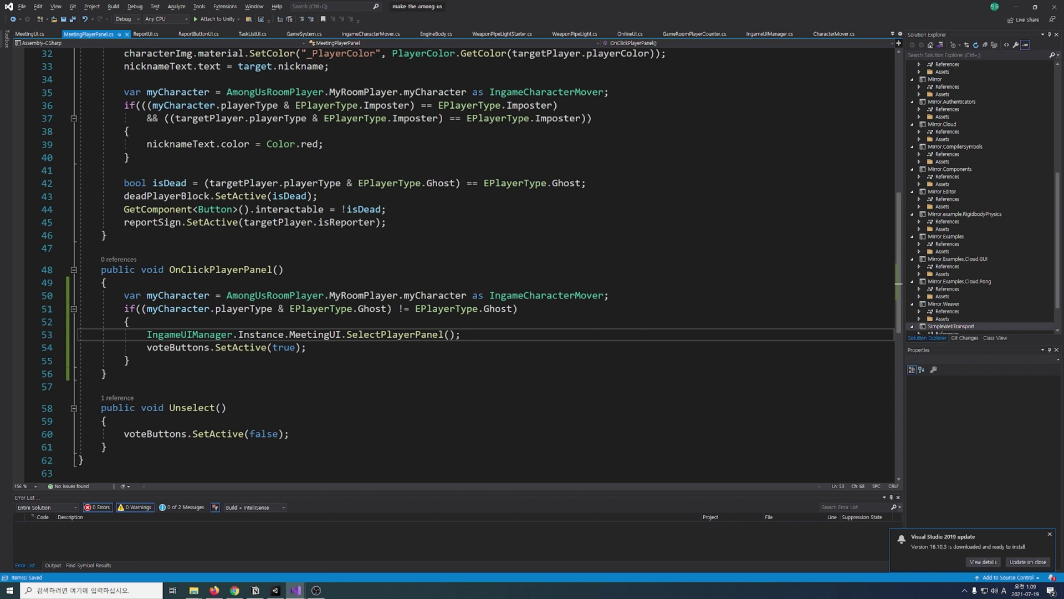
key(alt+Tab)
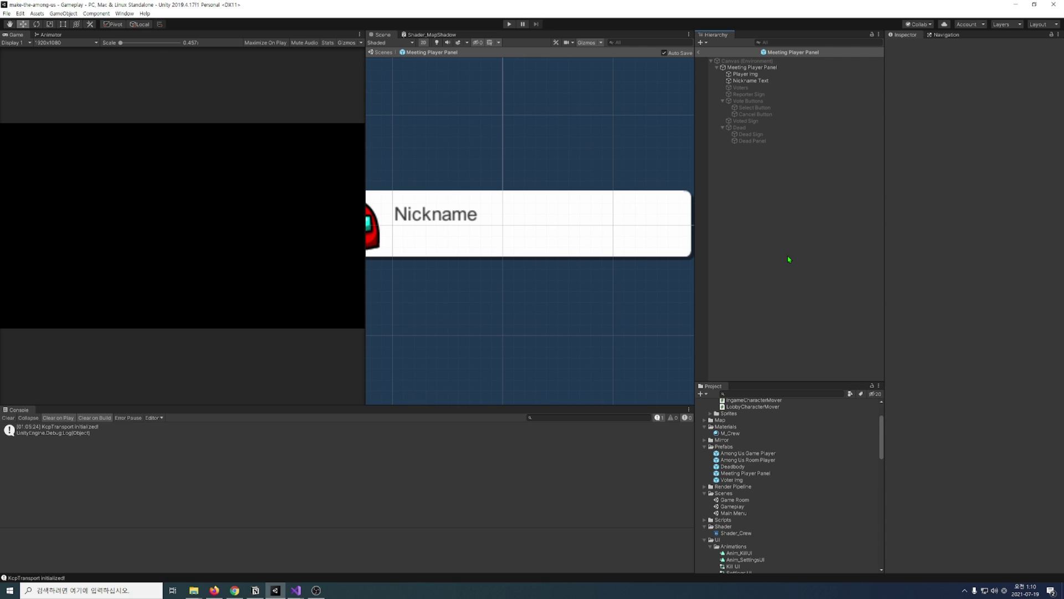
- Give the Cancel Button an On Click entry running MeetingPlayerPanel.Unselect on Meeting Player Panel
click(749, 101)
click(755, 113)
click(1042, 404)
drag(753, 67, 920, 394)
click(976, 385)
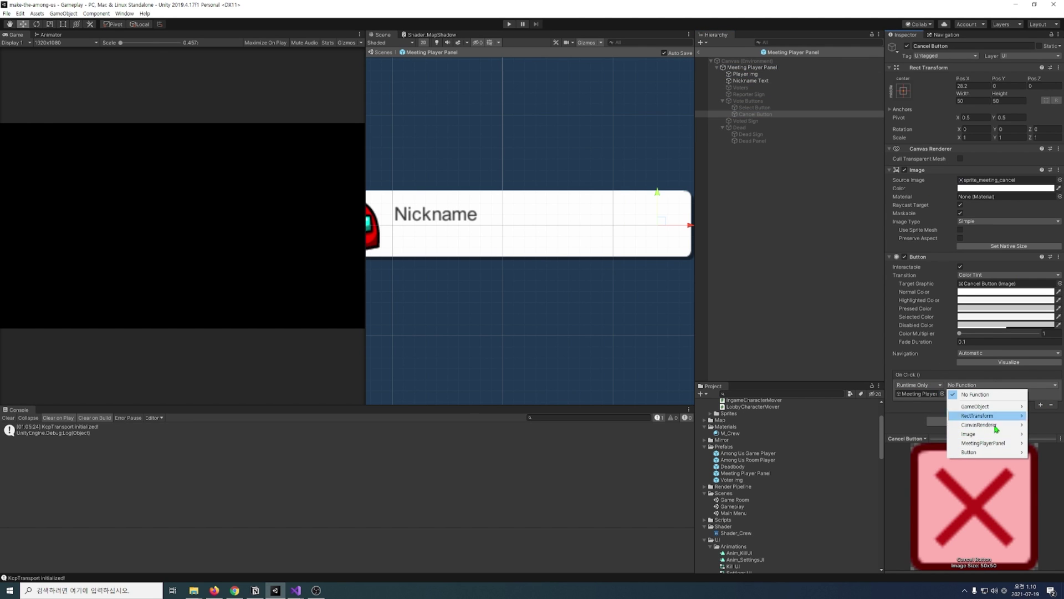
click(903, 547)
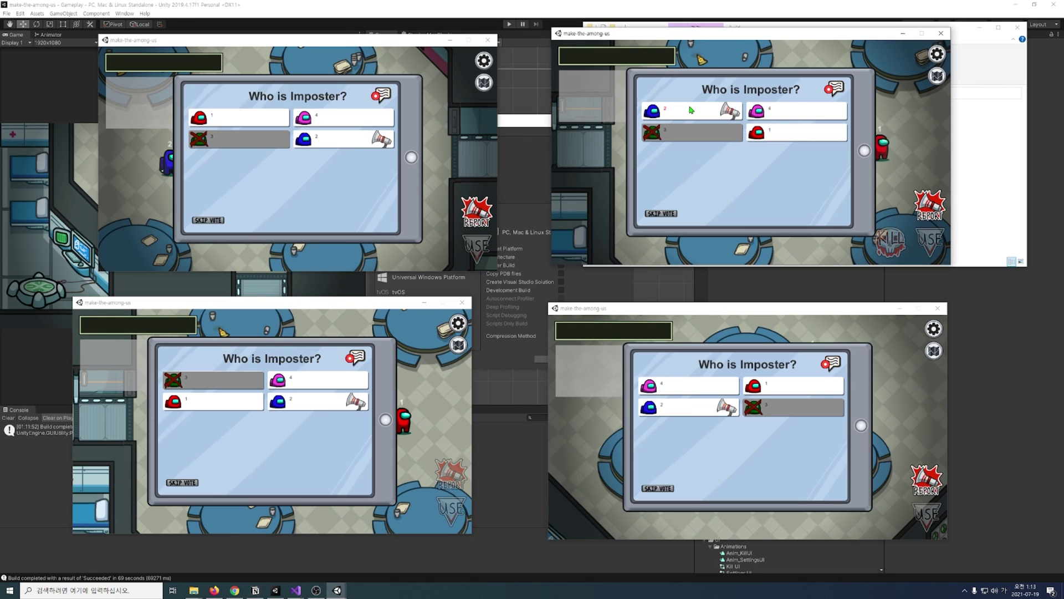
- In three clients, switch between the blue, magenta and red entries, then cancel each pending vote with the X
click(690, 109)
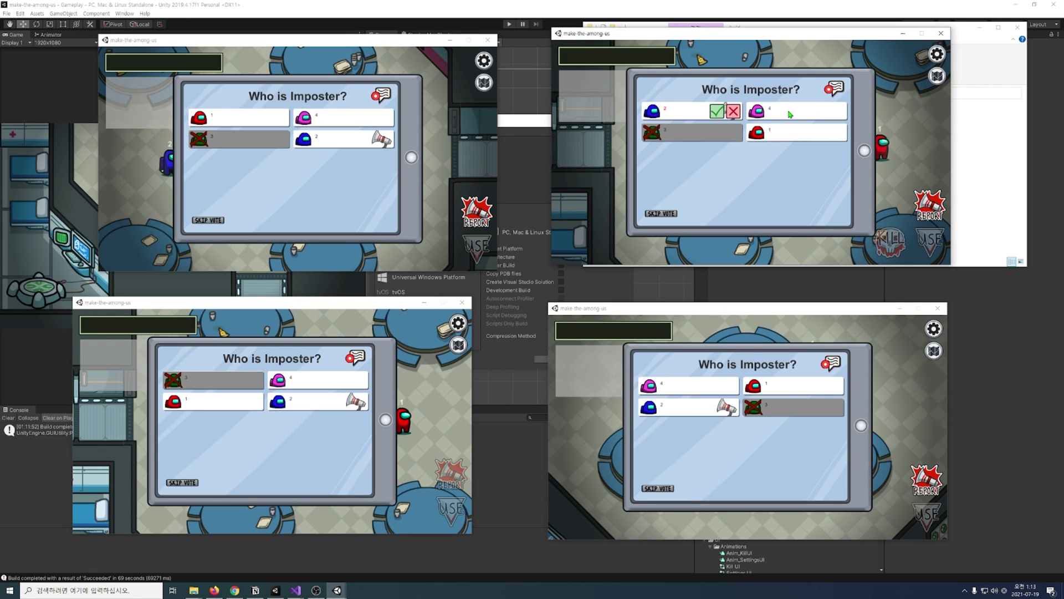
click(790, 114)
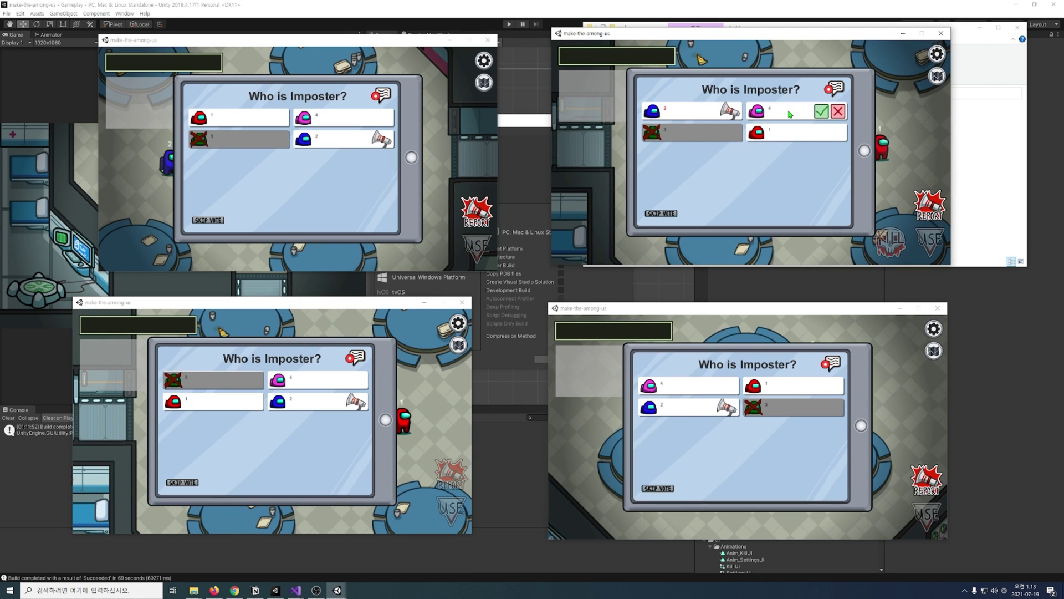
click(785, 140)
click(837, 139)
click(360, 120)
click(254, 119)
click(377, 141)
click(386, 141)
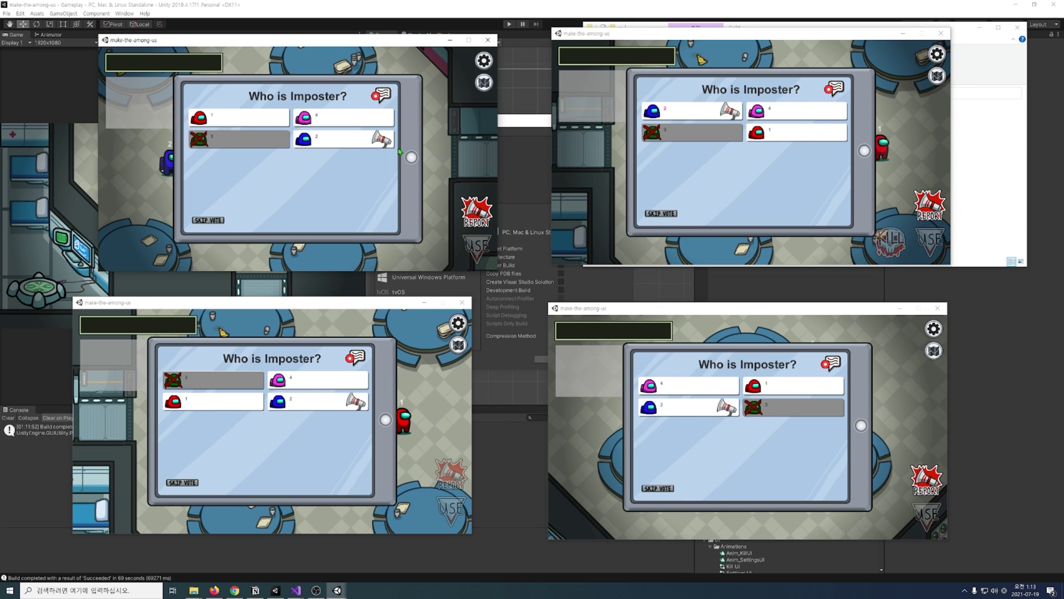
click(769, 393)
click(834, 390)
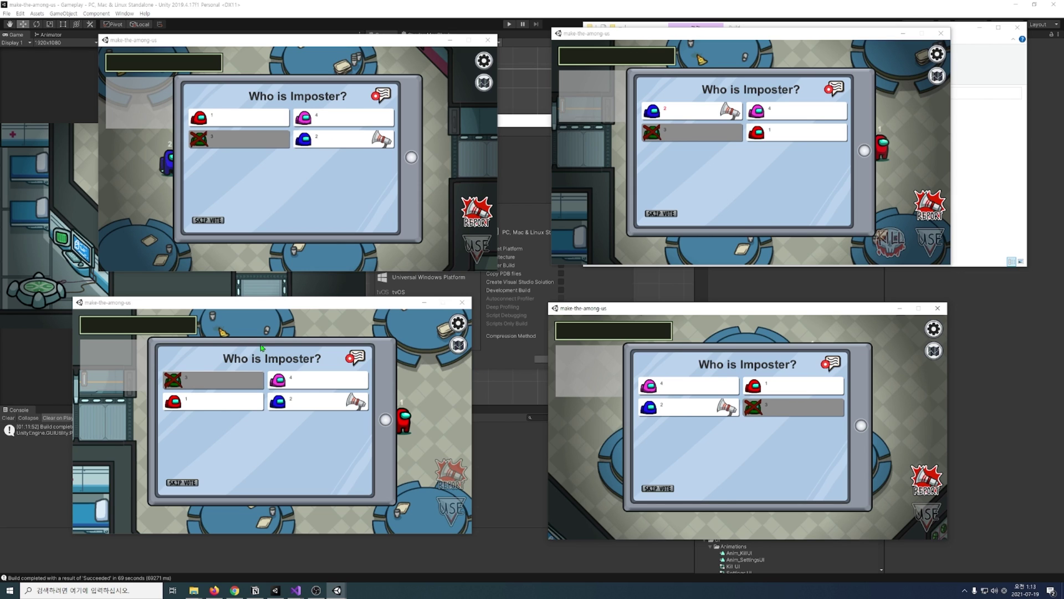
click(228, 388)
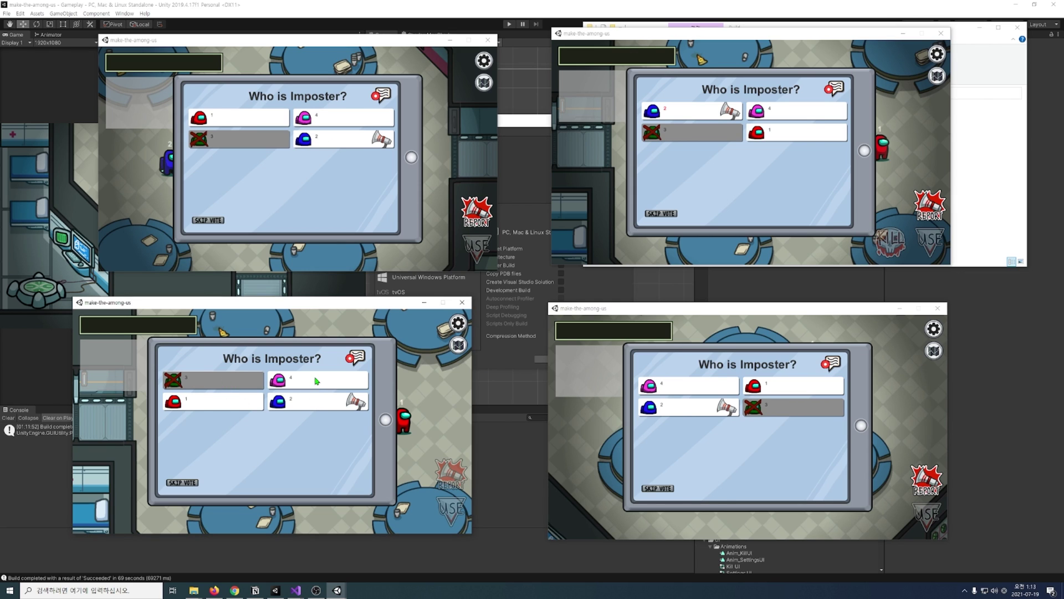